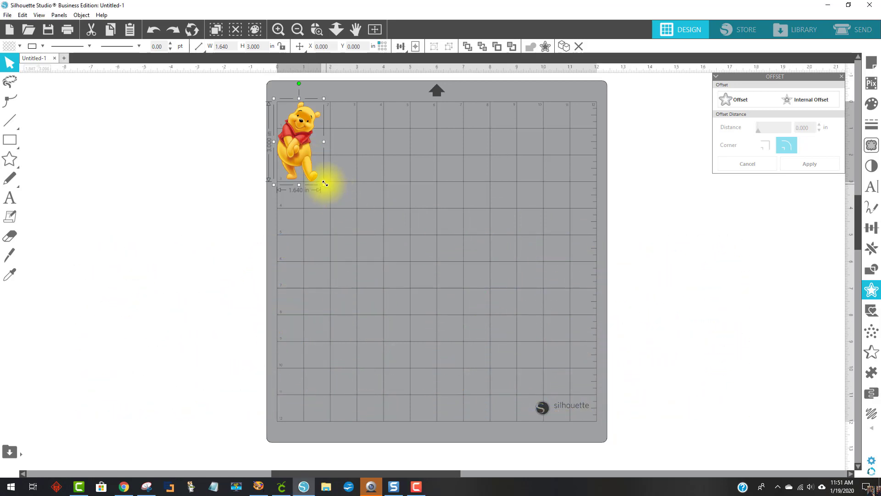
- Enlarge the Winnie the Pooh image to about 4.67 by 8.54 inches and move it toward the middle of the mat
{"action": "left_click_drag", "start_coordinate": [324, 184], "coordinate": [441, 289]}
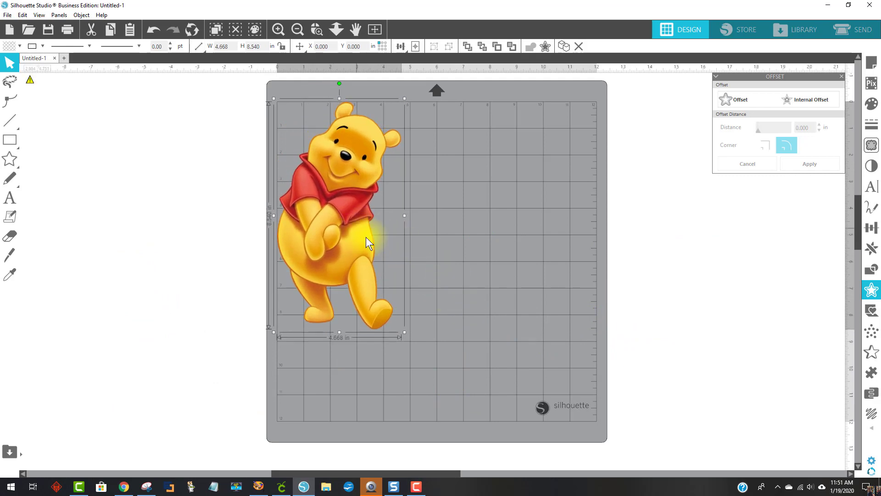
{"action": "key", "text": "ctrl+y"}
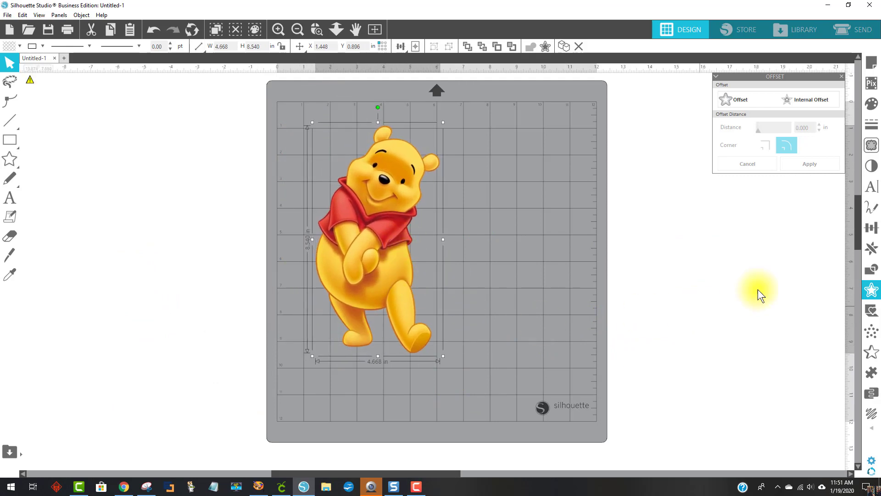
- Trace the area around the whole Pooh image with a 63% threshold and detach the figure from its background
{"action": "left_click", "coordinate": [871, 145]}
{"action": "left_click", "coordinate": [750, 112]}
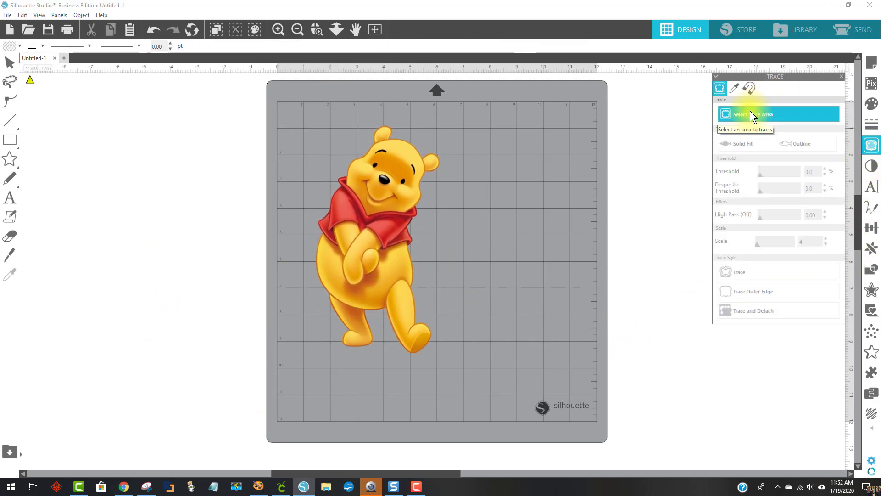
{"action": "mouse_move", "coordinate": [306, 112]}
{"action": "left_mouse_down"}
{"action": "mouse_move", "coordinate": [476, 302]}
{"action": "mouse_move", "coordinate": [482, 369]}
{"action": "left_mouse_up"}
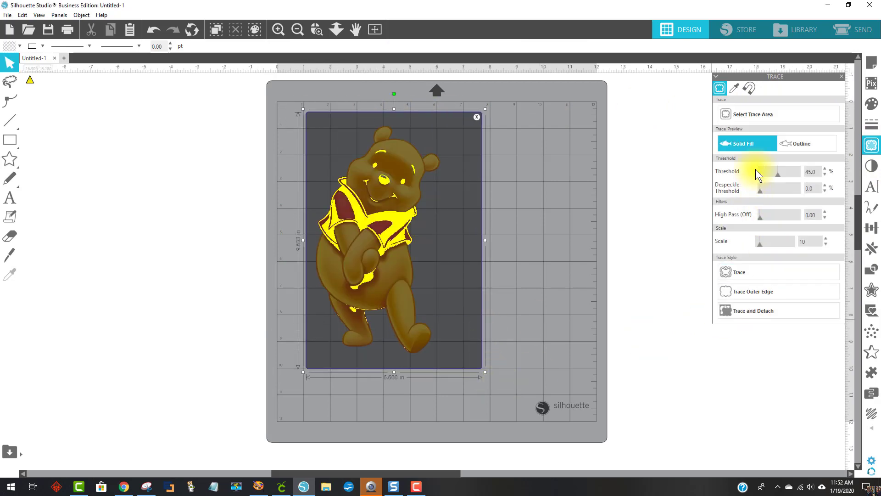
{"action": "left_click", "coordinate": [784, 172]}
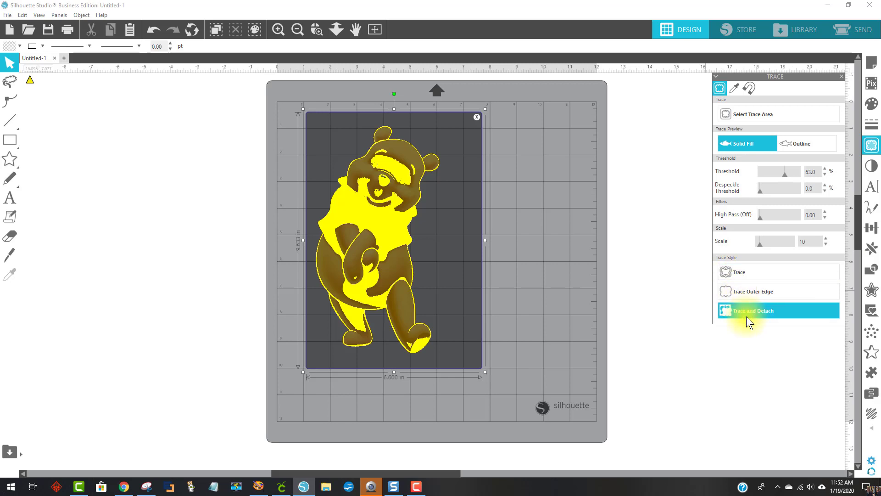
{"action": "left_click", "coordinate": [818, 310]}
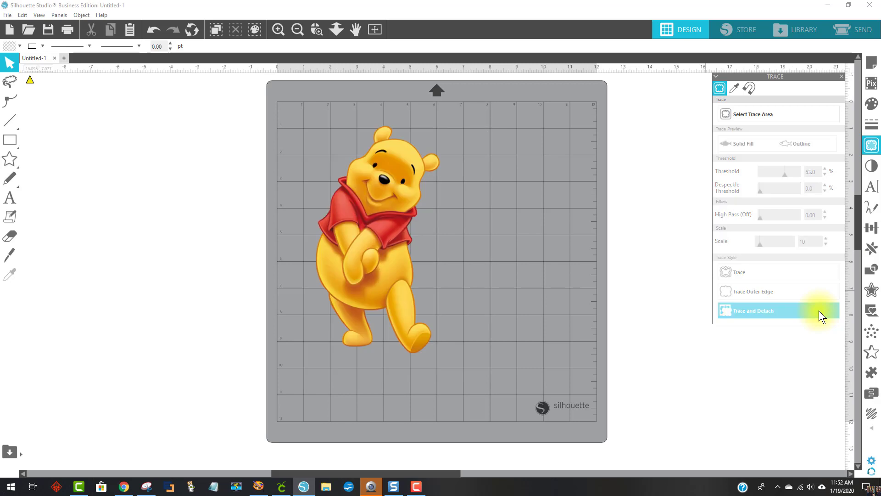
- Separate the detached Pooh from the leftover outline, delete the leftover, and place Pooh back on the mat's left half
{"action": "left_click_drag", "start_coordinate": [388, 229], "coordinate": [557, 252]}
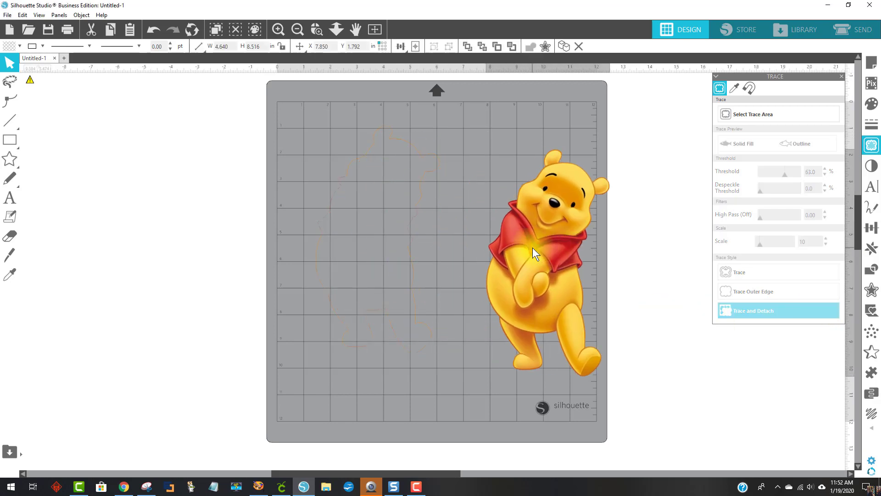
{"action": "mouse_move", "coordinate": [241, 210]}
{"action": "left_mouse_down"}
{"action": "mouse_move", "coordinate": [169, 175]}
{"action": "mouse_move", "coordinate": [112, 195]}
{"action": "left_mouse_up"}
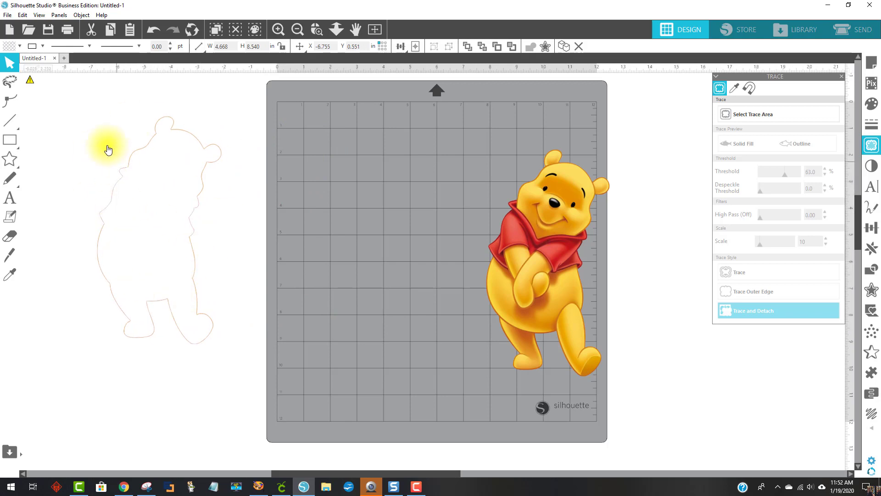
{"action": "left_click", "coordinate": [204, 214]}
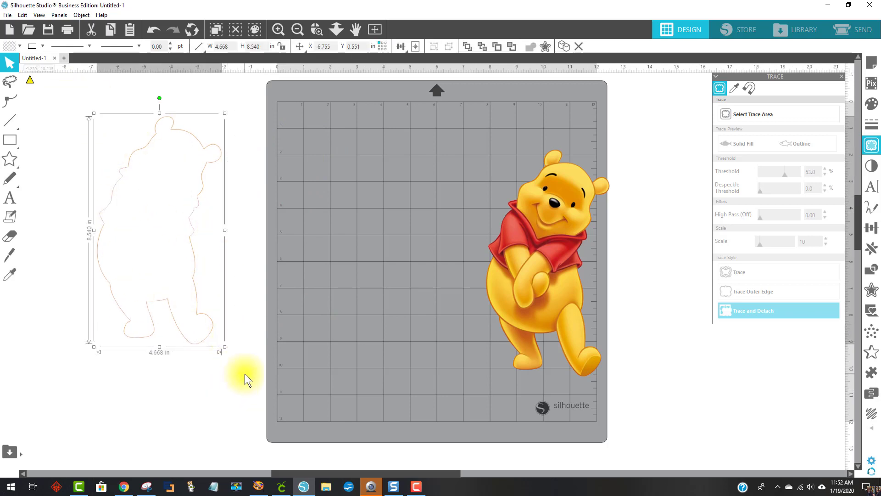
{"action": "key", "text": "Delete"}
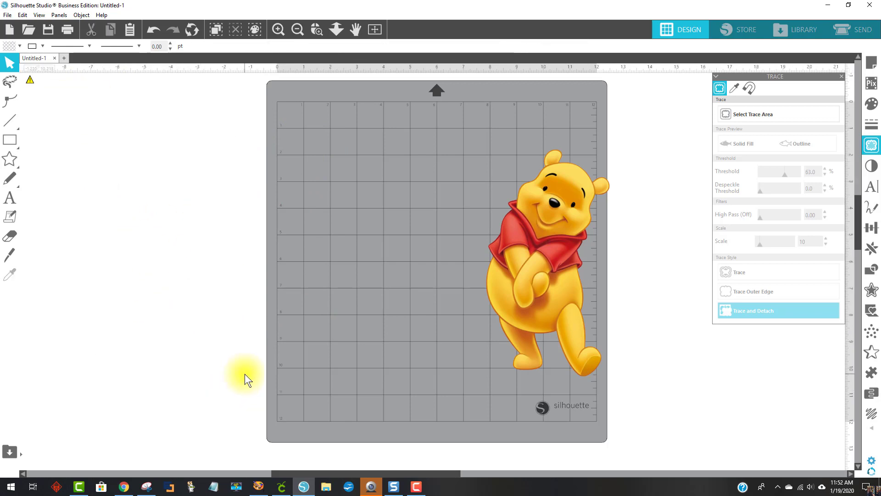
{"action": "left_click_drag", "start_coordinate": [541, 248], "coordinate": [379, 215]}
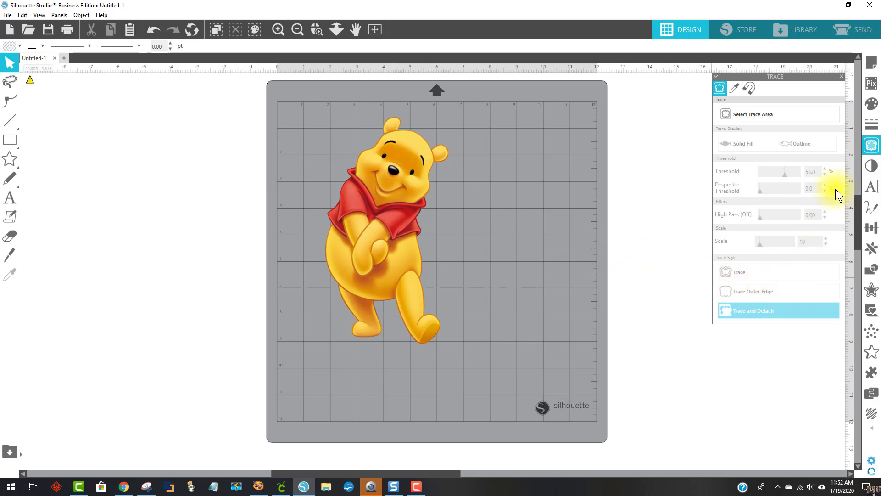
- Create an external offset of 0.125 inch with rounded corners around the Pooh image
{"action": "left_click", "coordinate": [871, 290]}
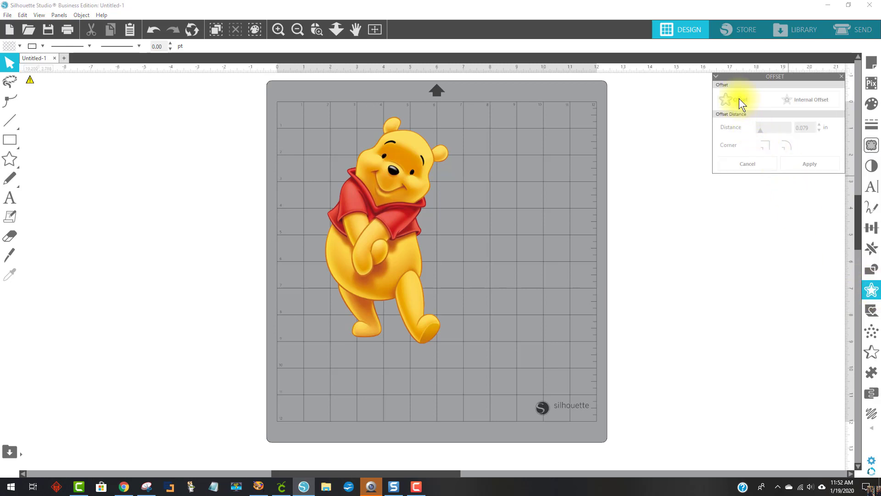
{"action": "left_click_drag", "start_coordinate": [735, 77], "coordinate": [698, 88]}
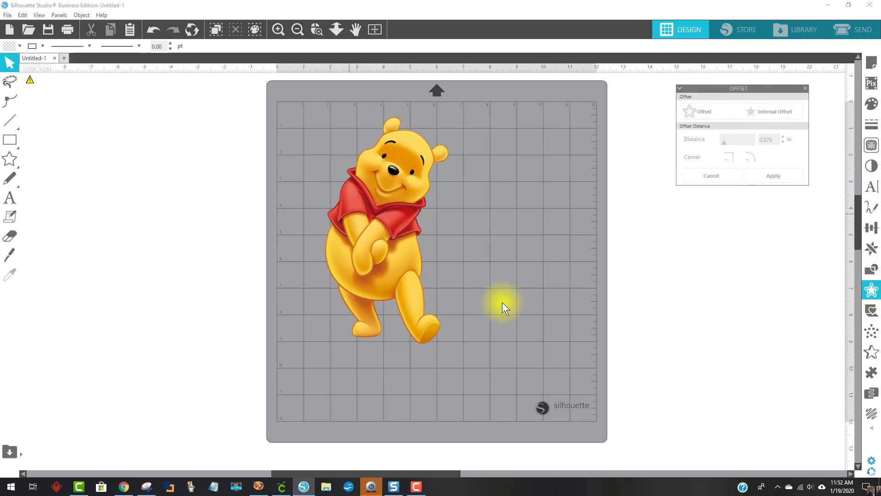
{"action": "left_click", "coordinate": [381, 232]}
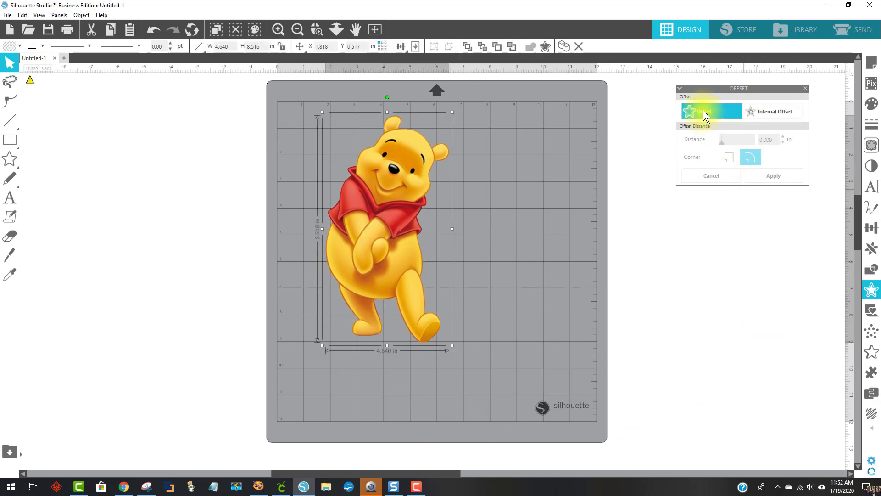
{"action": "left_click", "coordinate": [724, 111]}
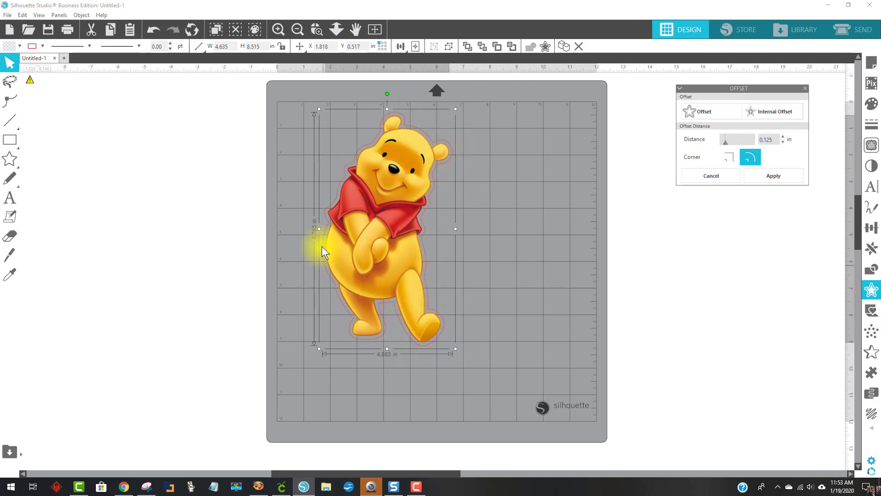
- Fill the offset shape with white and group it with the Pooh image
{"action": "left_click", "coordinate": [8, 48]}
{"action": "left_click", "coordinate": [18, 66]}
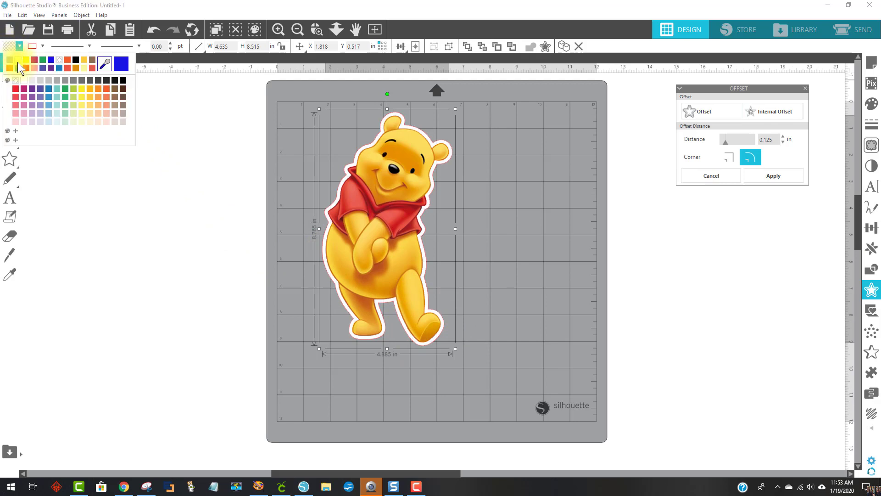
{"action": "left_click", "coordinate": [493, 286]}
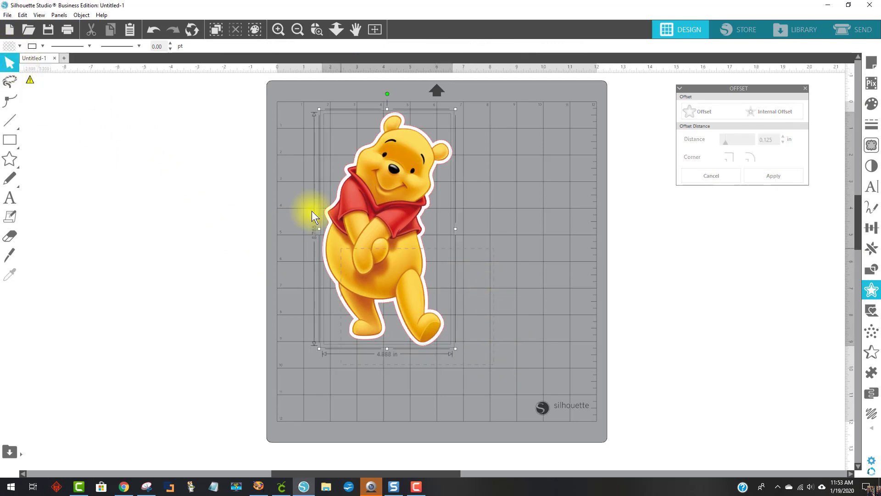
{"action": "right_click", "coordinate": [390, 199]}
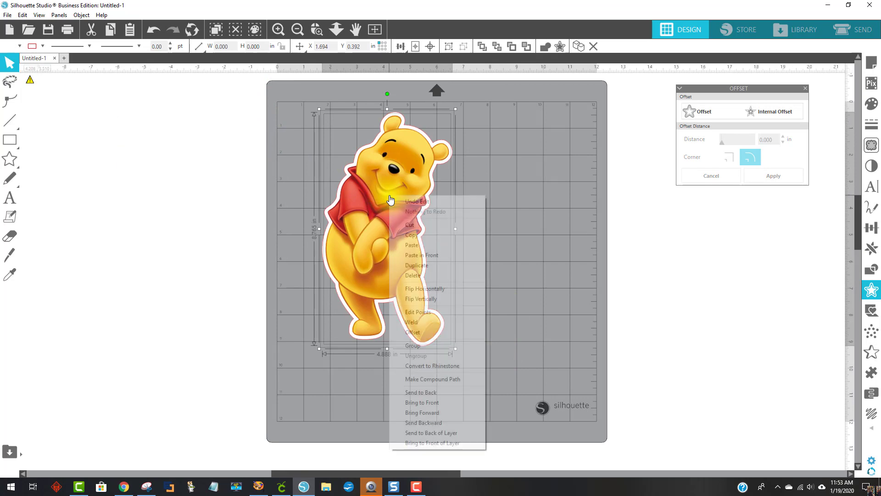
{"action": "left_click", "coordinate": [442, 345]}
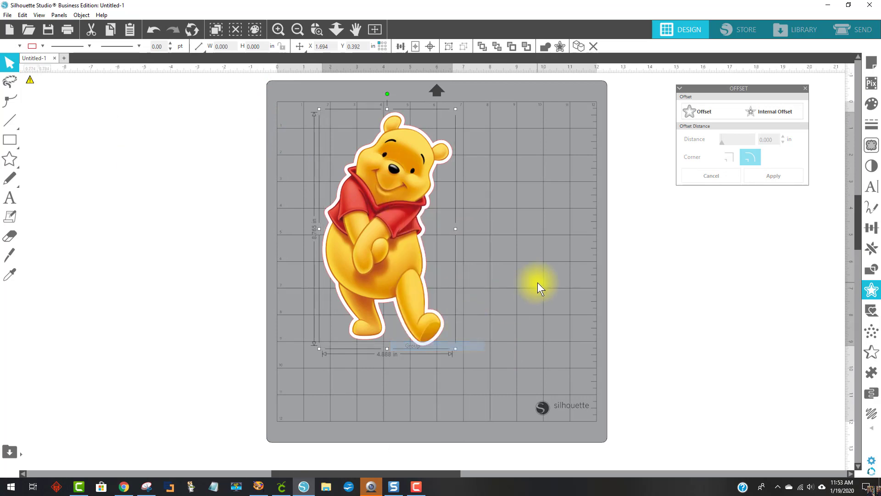
{"action": "left_click", "coordinate": [538, 283]}
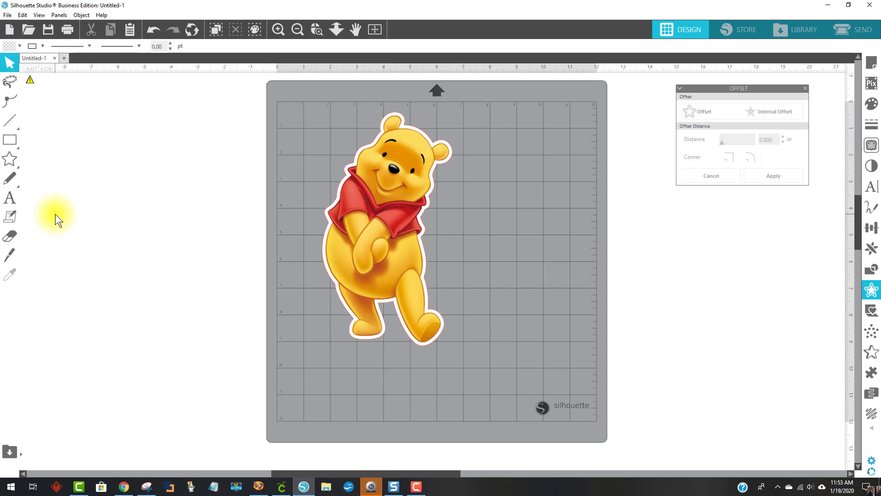
- Set up the Knife tool for Solid cutting with the Poly shape and Auto Apply turned off
{"action": "left_click", "coordinate": [13, 252]}
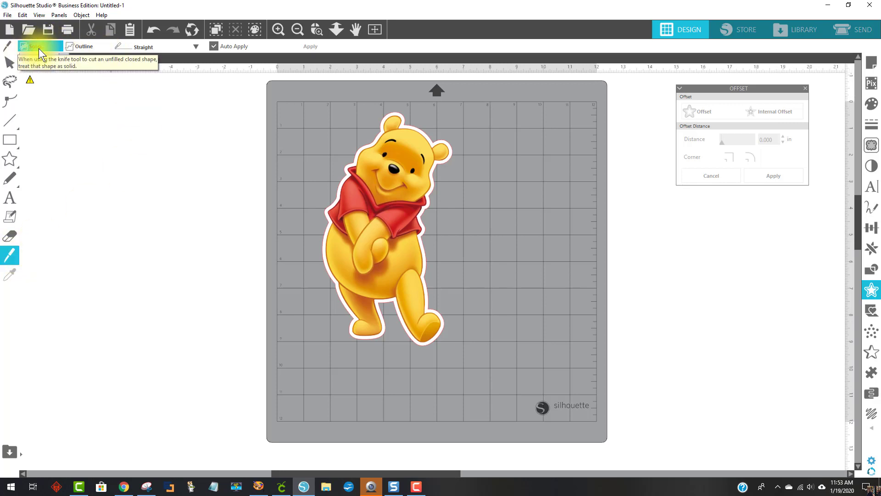
{"action": "left_click", "coordinate": [195, 43]}
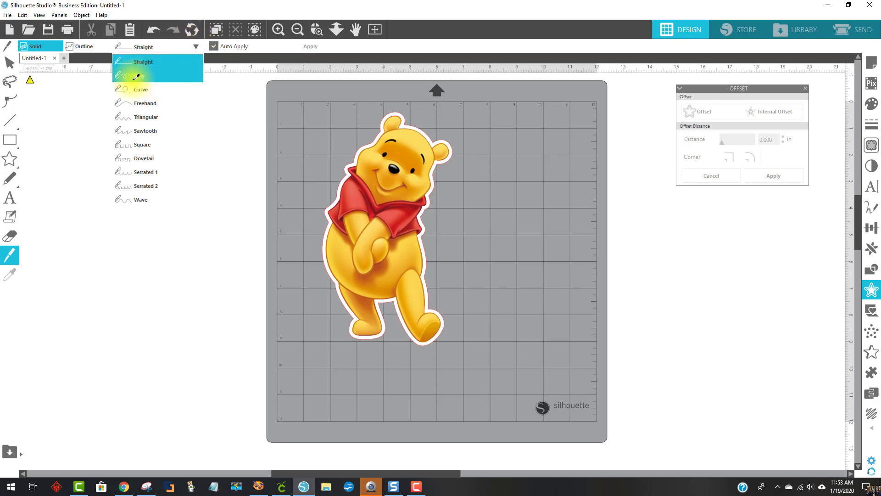
{"action": "left_click", "coordinate": [154, 75]}
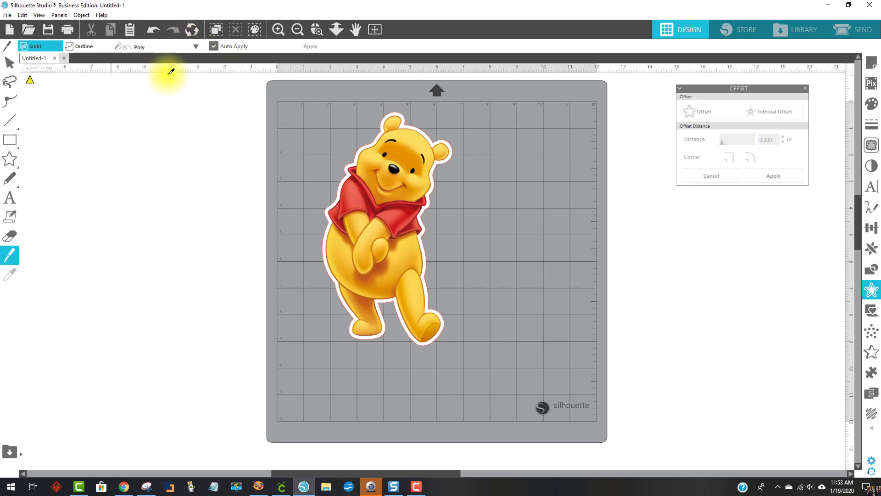
{"action": "left_click", "coordinate": [215, 45]}
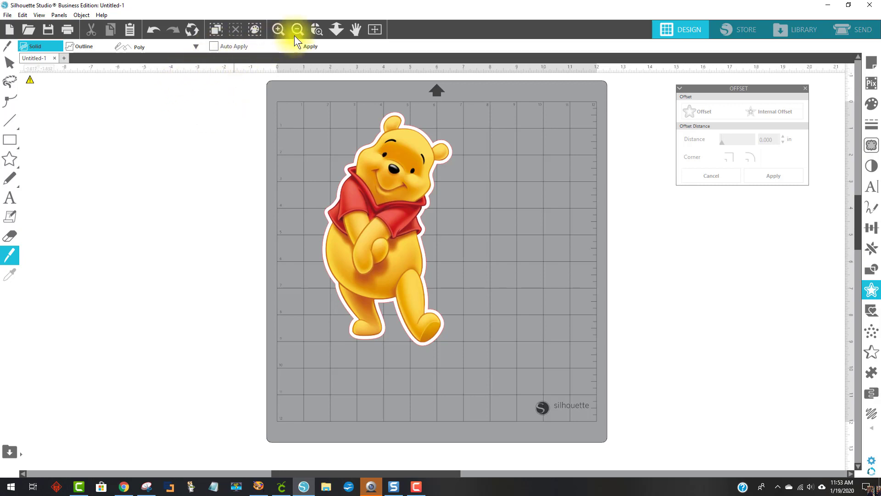
- Trace a Knife line from outside the offset beside the left cheek down the collar edge to the V point under the chin
{"action": "left_click", "coordinate": [317, 29]}
{"action": "left_click", "coordinate": [499, 245]}
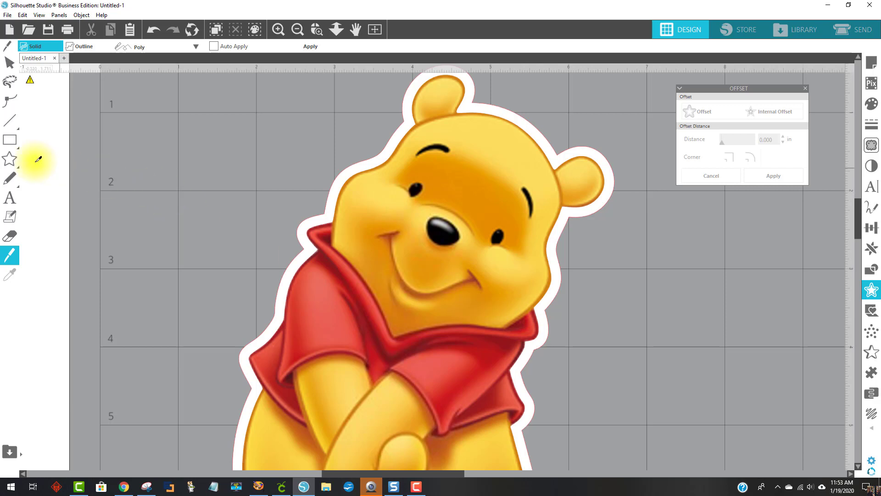
{"action": "left_click", "coordinate": [18, 168]}
{"action": "left_click", "coordinate": [265, 146]}
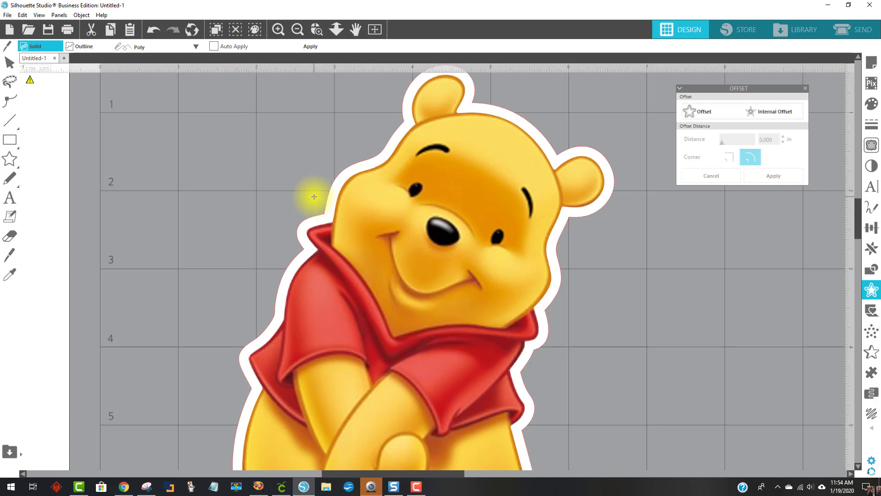
{"action": "left_click", "coordinate": [314, 196]}
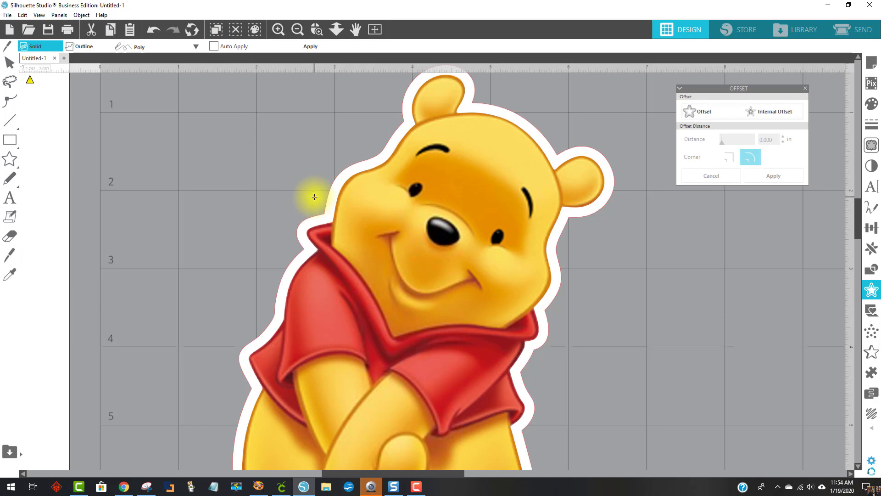
{"action": "left_click", "coordinate": [334, 221]}
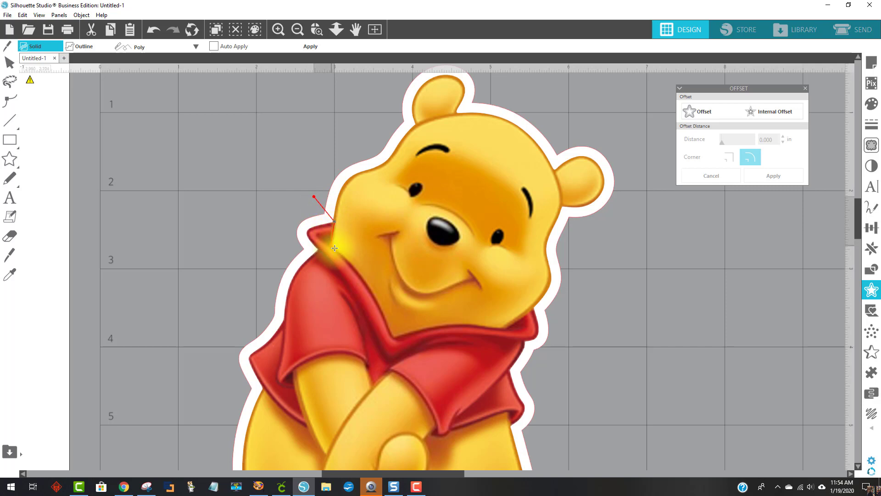
{"action": "left_click", "coordinate": [331, 244]}
{"action": "left_click", "coordinate": [346, 258]}
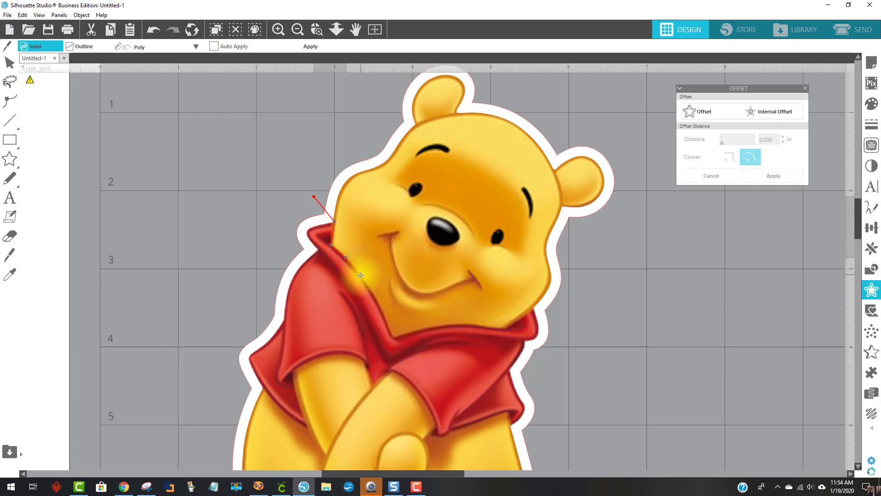
{"action": "left_click", "coordinate": [362, 276]}
{"action": "left_click", "coordinate": [376, 300]}
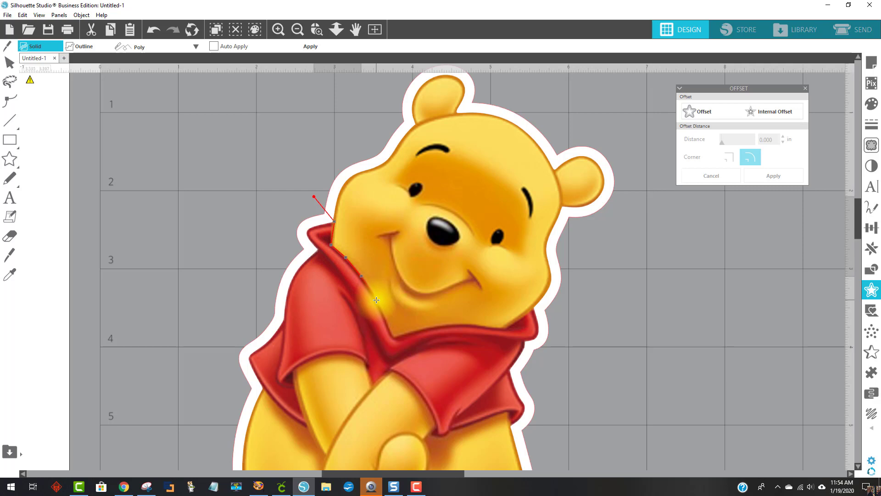
{"action": "left_click", "coordinate": [387, 324]}
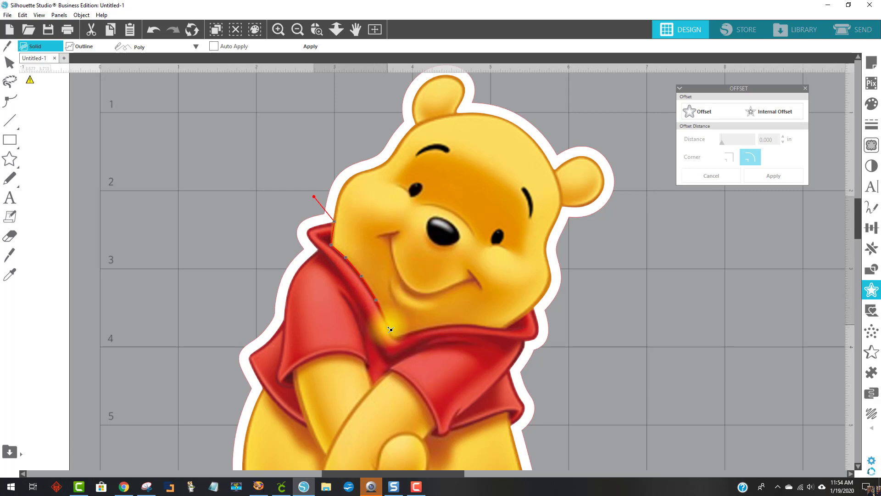
{"action": "left_click", "coordinate": [393, 339]}
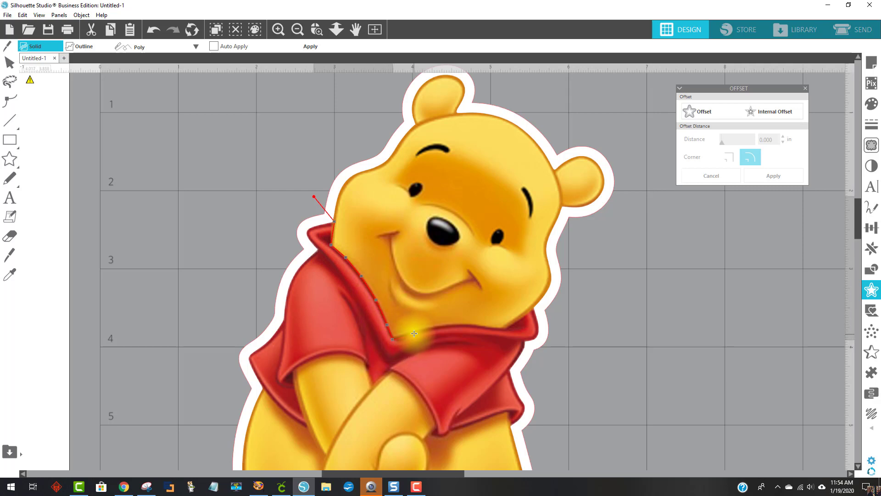
- Continue the Knife line along the collar's right half to a point outside the offset, and apply the cut
{"action": "left_click", "coordinate": [400, 339]}
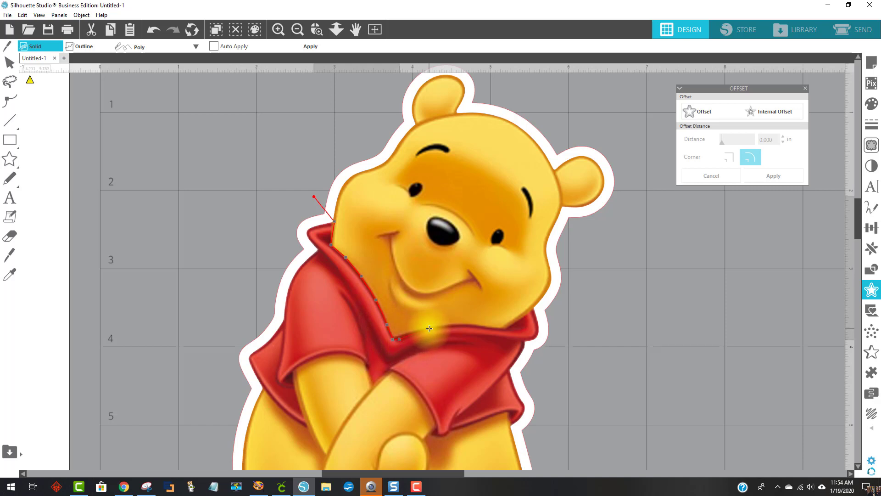
{"action": "left_click", "coordinate": [429, 328]}
{"action": "left_click", "coordinate": [456, 326]}
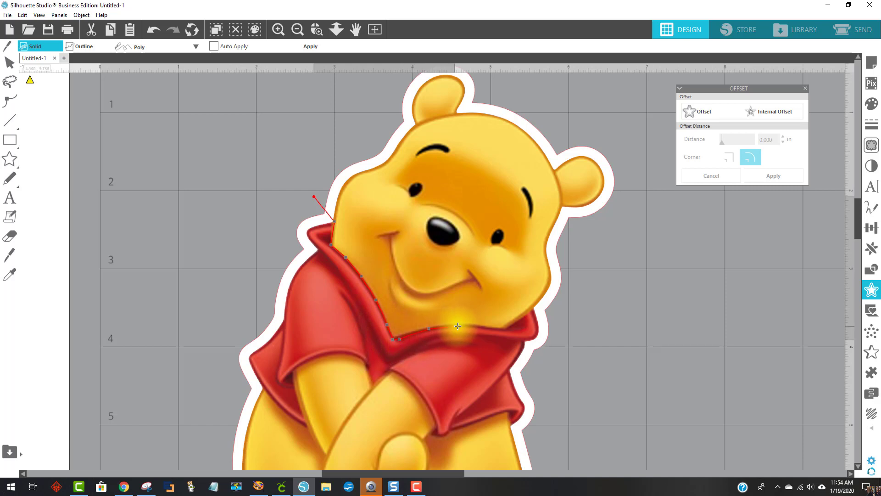
{"action": "left_click", "coordinate": [485, 328]}
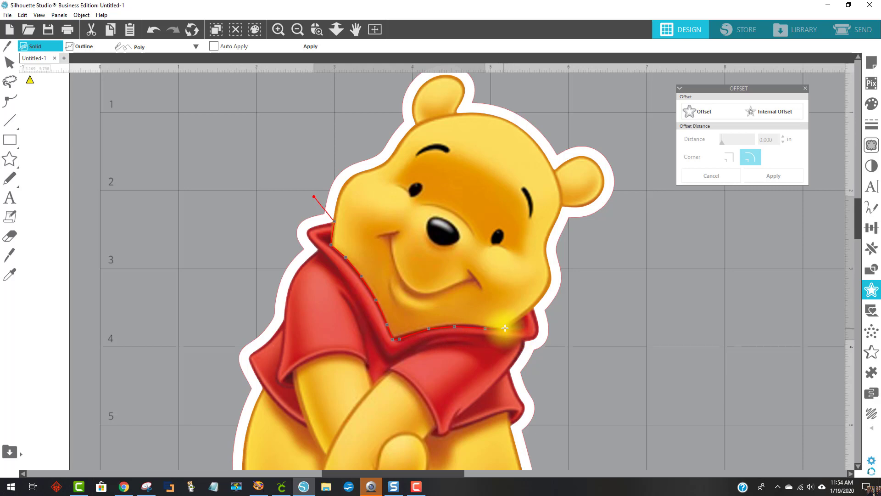
{"action": "left_click", "coordinate": [502, 328]}
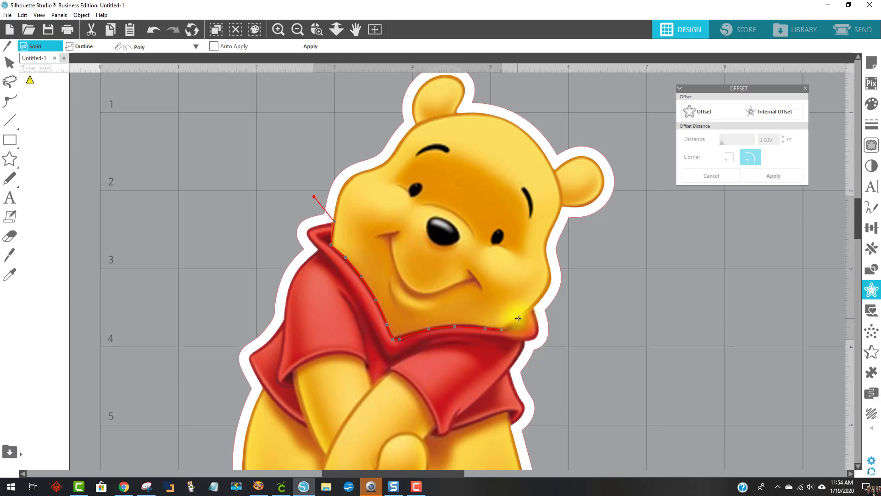
{"action": "left_click", "coordinate": [518, 317]}
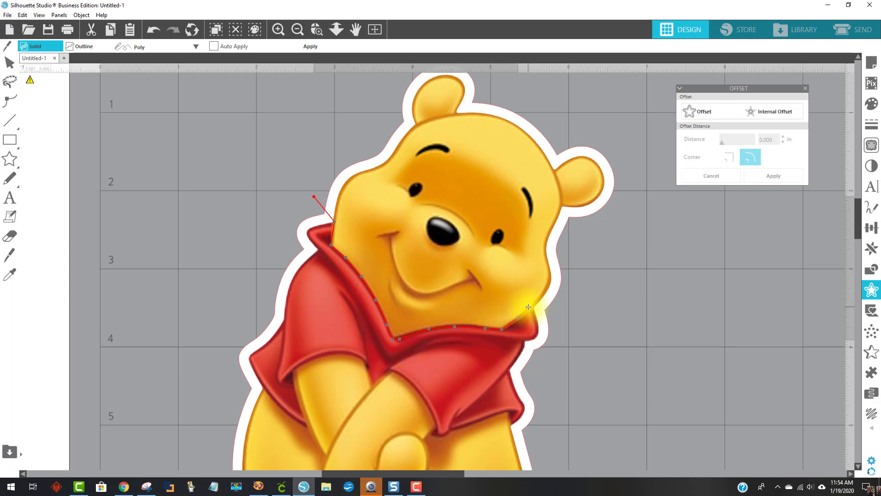
{"action": "left_click", "coordinate": [531, 307]}
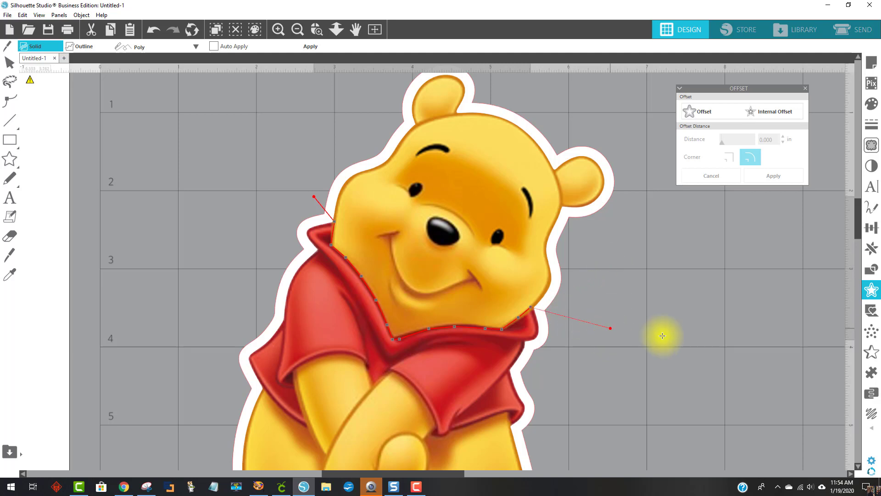
{"action": "left_click_drag", "start_coordinate": [624, 383], "coordinate": [574, 321]}
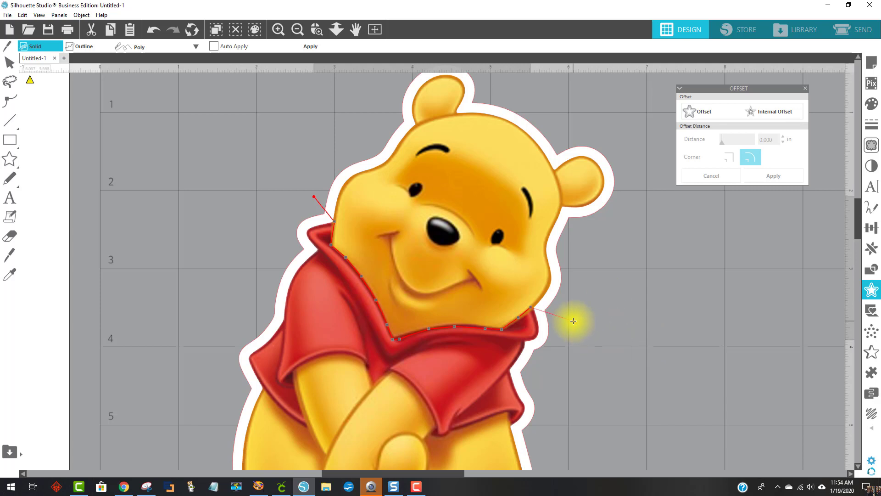
{"action": "left_click", "coordinate": [580, 327]}
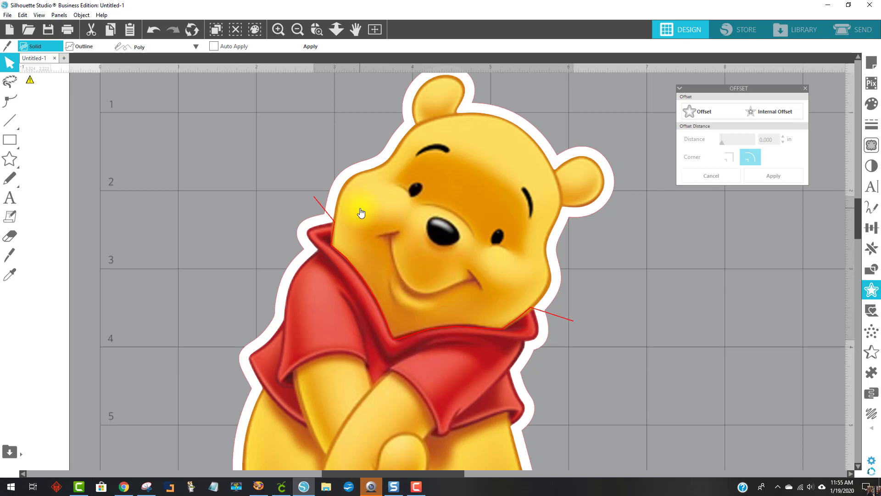
{"action": "left_click", "coordinate": [309, 47]}
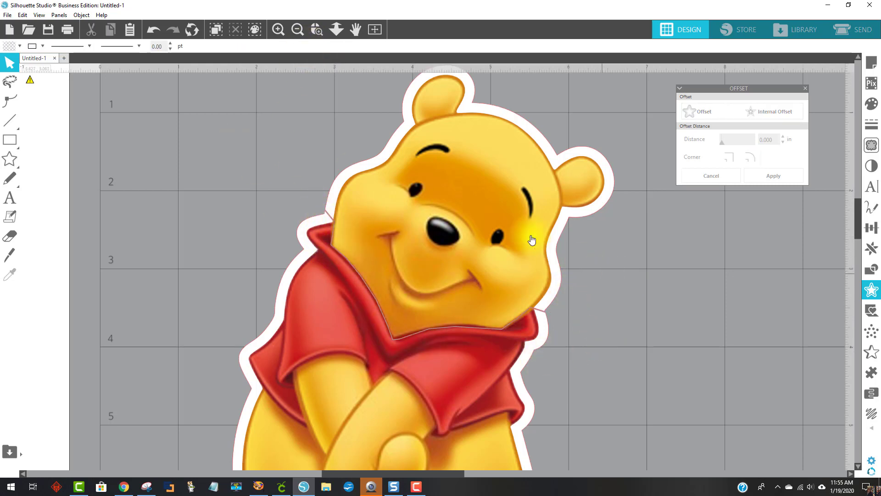
- Group the cut head image with its white offset and move the head up and to the right, away from the body
{"action": "left_click", "coordinate": [515, 199]}
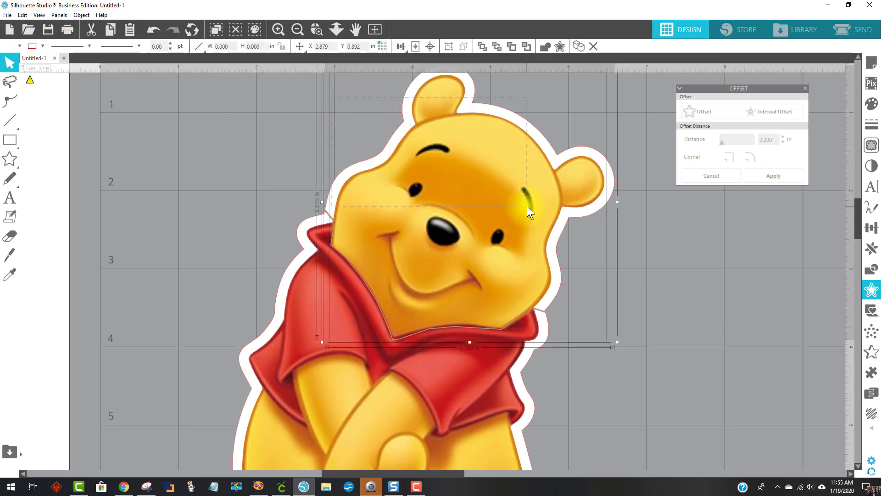
{"action": "right_click", "coordinate": [528, 210]}
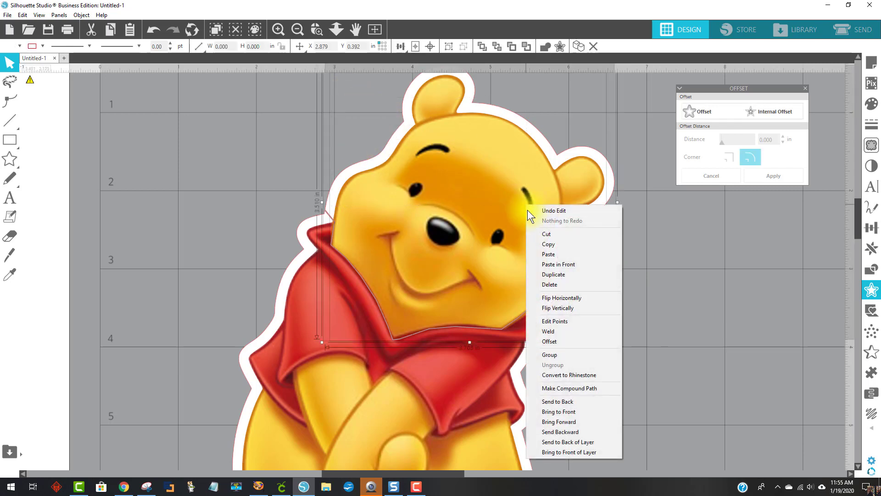
{"action": "left_click", "coordinate": [558, 356]}
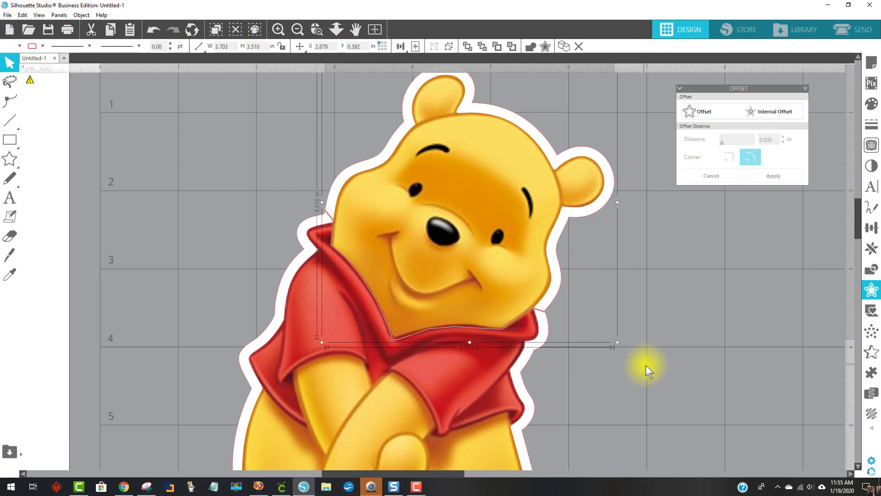
{"action": "left_click_drag", "start_coordinate": [498, 233], "coordinate": [519, 184]}
{"action": "left_click", "coordinate": [297, 29]}
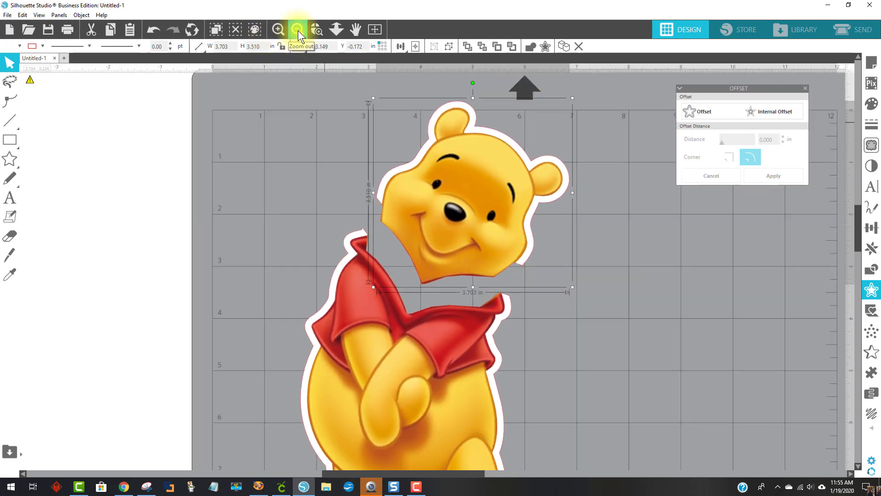
{"action": "left_click", "coordinate": [297, 29]}
{"action": "left_click", "coordinate": [298, 29]}
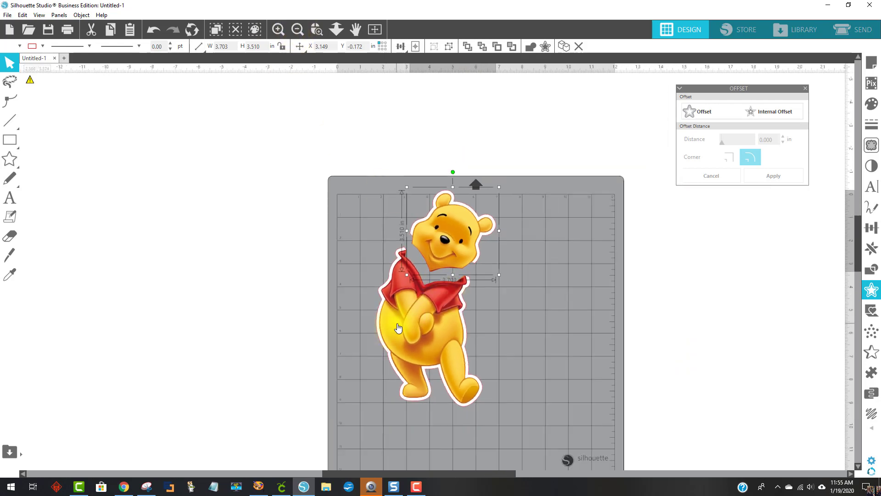
{"action": "left_click_drag", "start_coordinate": [398, 328], "coordinate": [388, 356]}
{"action": "left_click", "coordinate": [179, 181]}
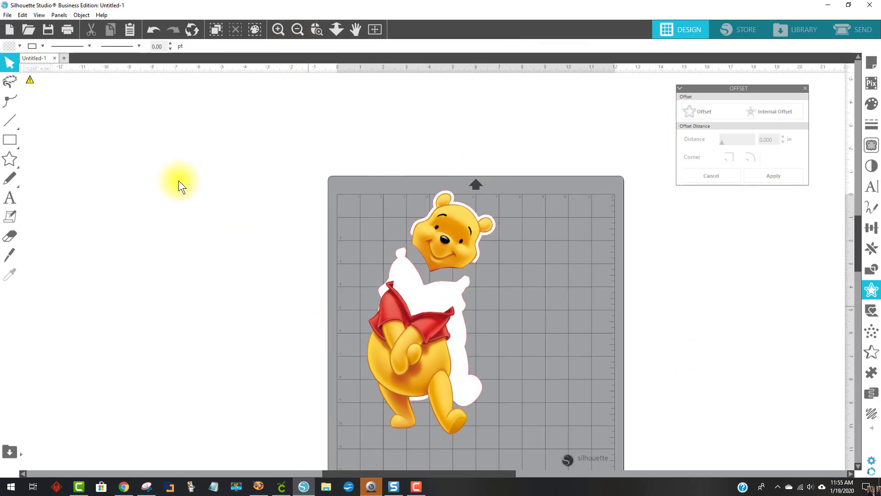
{"action": "left_click", "coordinate": [152, 32]}
{"action": "left_click", "coordinate": [152, 31]}
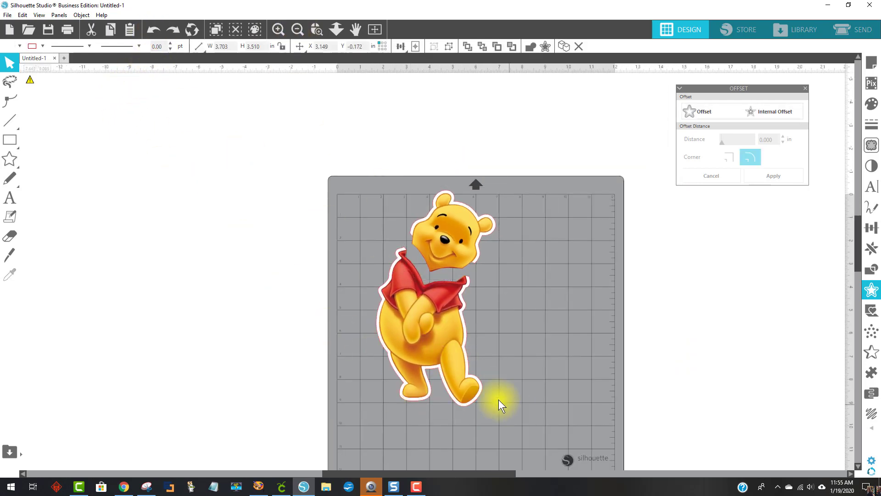
- Group the body image with its white offset piece
{"action": "left_click", "coordinate": [384, 326]}
{"action": "right_click", "coordinate": [410, 330]}
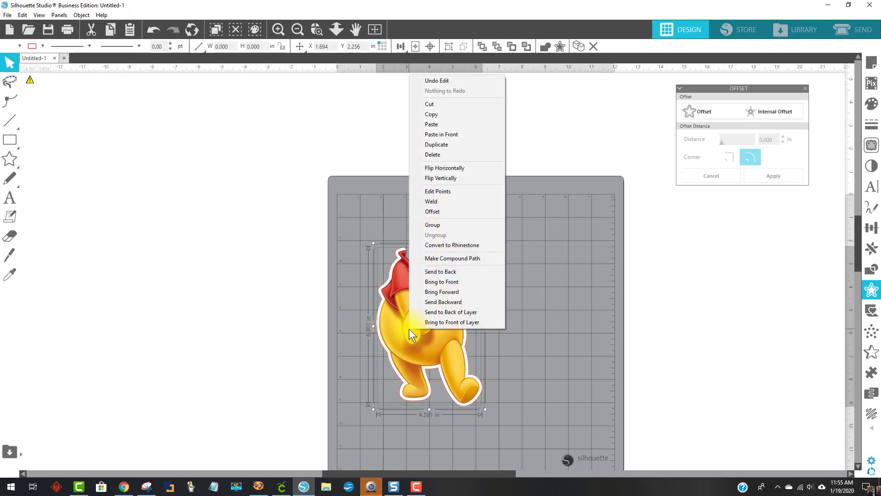
{"action": "left_click", "coordinate": [437, 224]}
{"action": "left_click", "coordinate": [505, 318]}
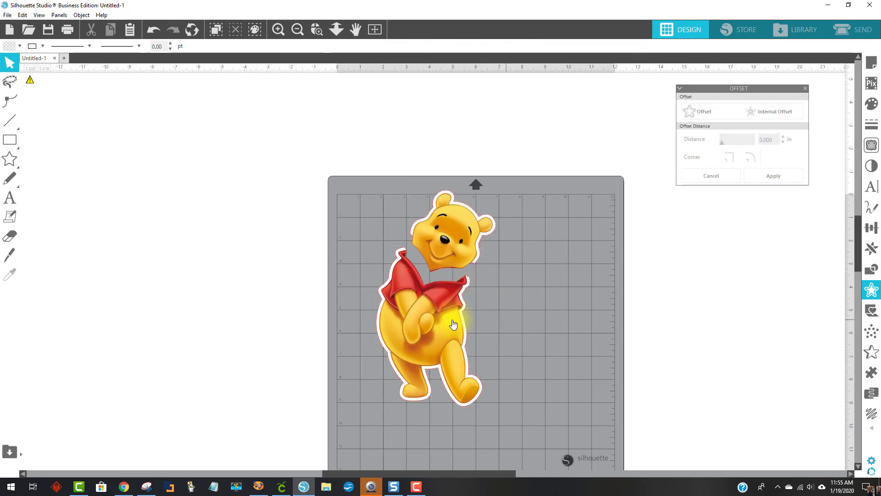
- Spread the two pieces apart, placing the body near the mat's upper-left corner and the head on the mat's right half
{"action": "left_click_drag", "start_coordinate": [453, 325], "coordinate": [429, 346]}
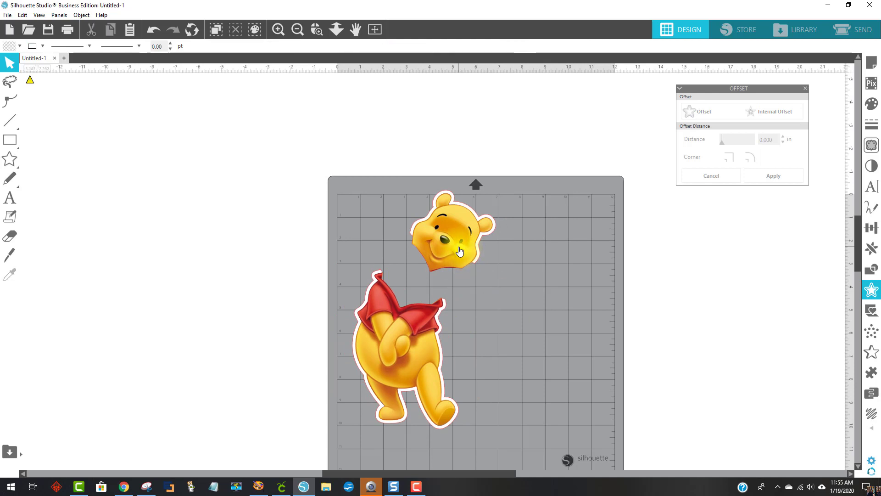
{"action": "left_click_drag", "start_coordinate": [460, 251], "coordinate": [500, 261]}
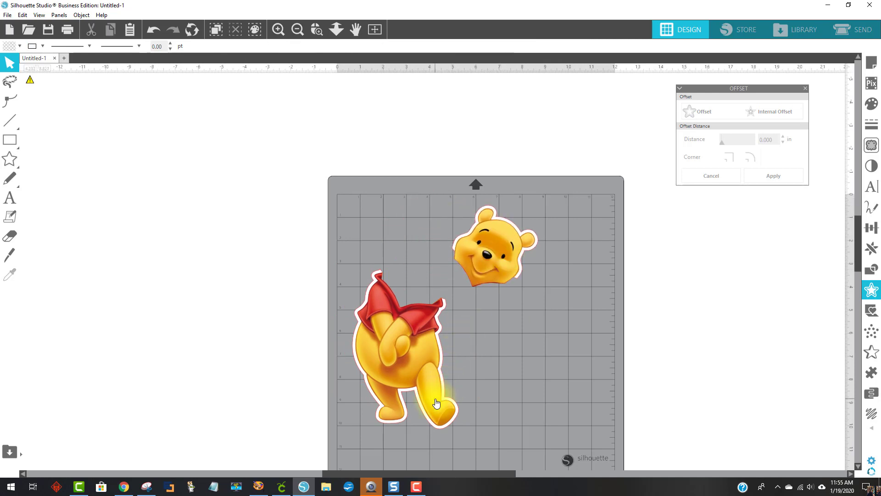
{"action": "left_click_drag", "start_coordinate": [407, 332], "coordinate": [372, 305]}
{"action": "left_click_drag", "start_coordinate": [491, 254], "coordinate": [522, 254]}
{"action": "left_click_drag", "start_coordinate": [412, 299], "coordinate": [406, 268]}
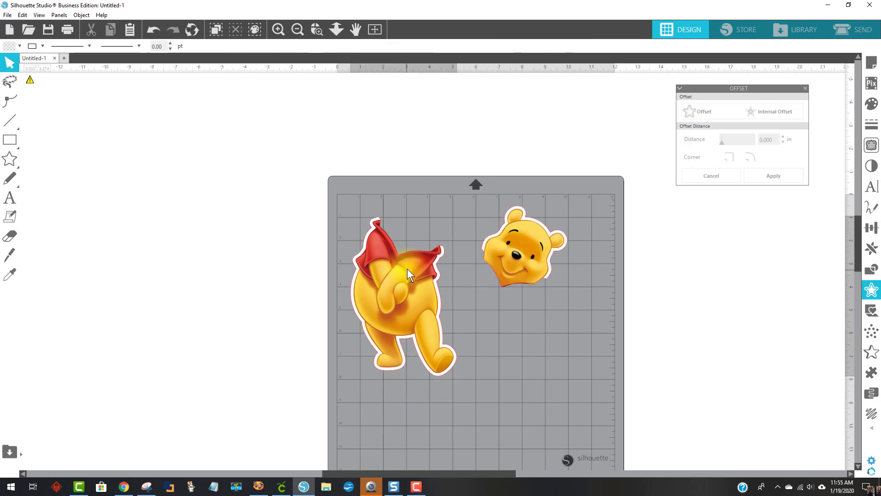
{"action": "left_click", "coordinate": [314, 28]}
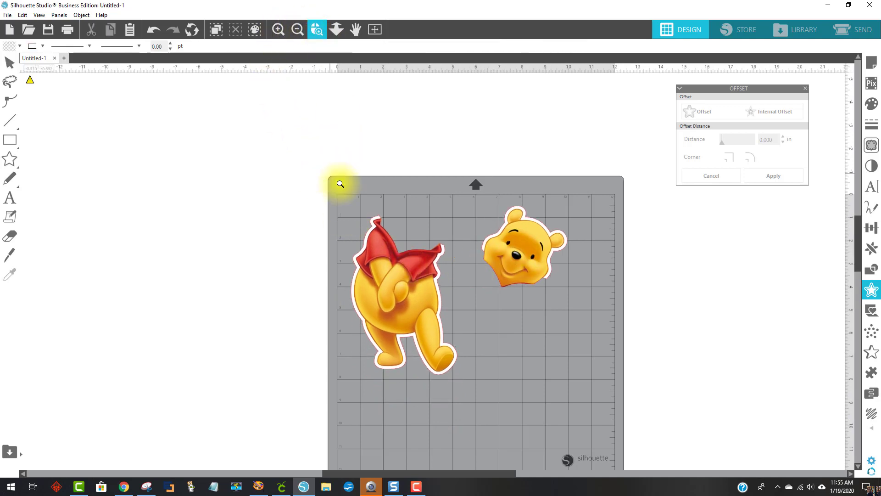
{"action": "left_click_drag", "start_coordinate": [340, 184], "coordinate": [478, 315]}
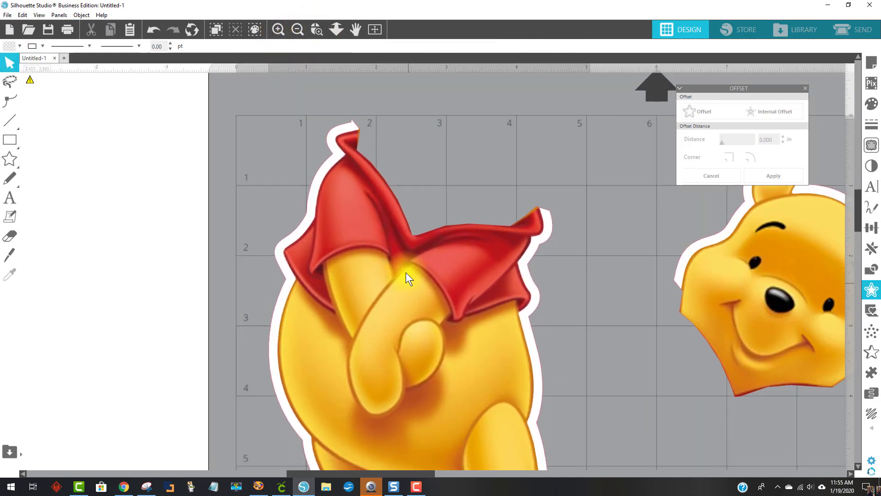
{"action": "left_click_drag", "start_coordinate": [407, 278], "coordinate": [396, 250]}
- Start a solid Poly Knife line just outside the body's left offset edge and trace the shirt hem to its lower tip beside the left arm
{"action": "left_click", "coordinate": [9, 257]}
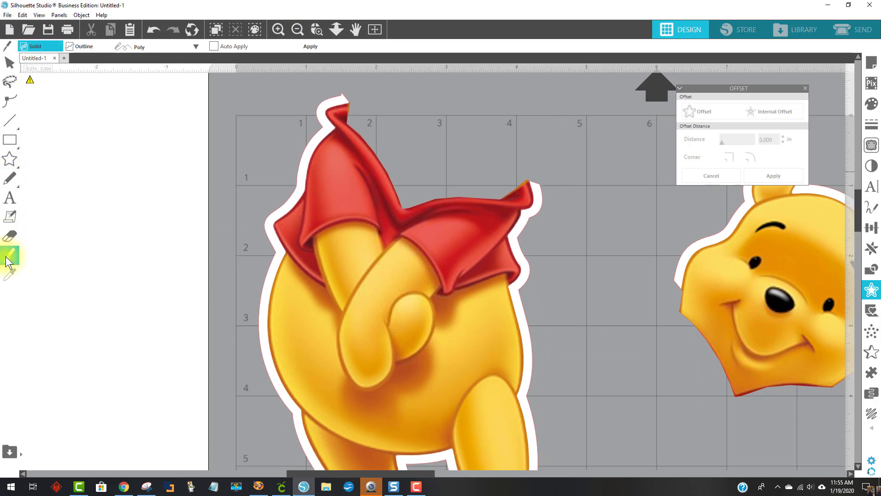
{"action": "left_click", "coordinate": [39, 44]}
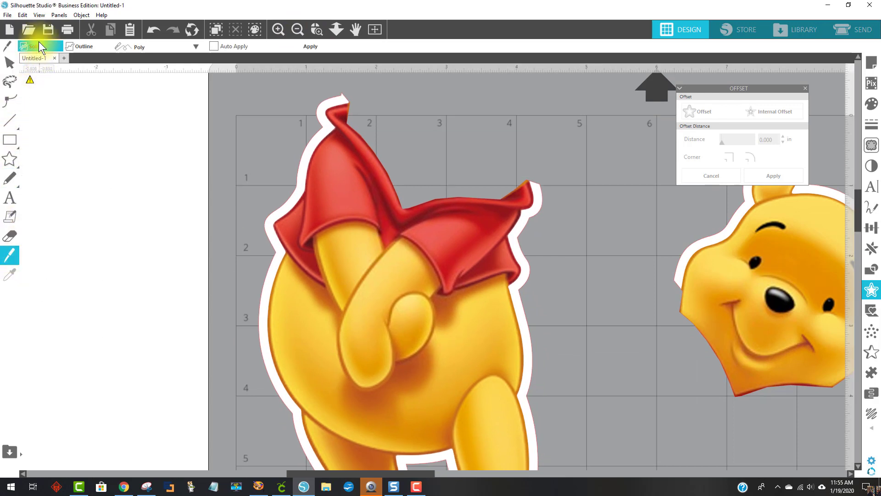
{"action": "left_click", "coordinate": [134, 45]}
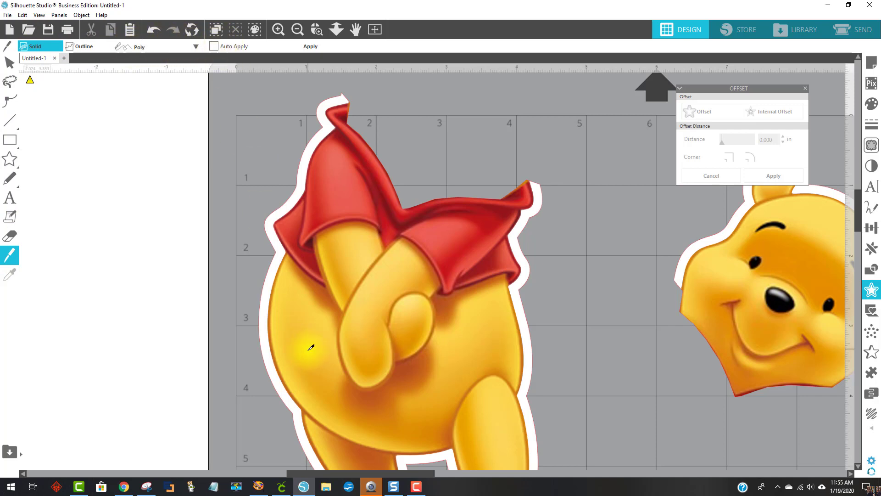
{"action": "left_click", "coordinate": [259, 252]}
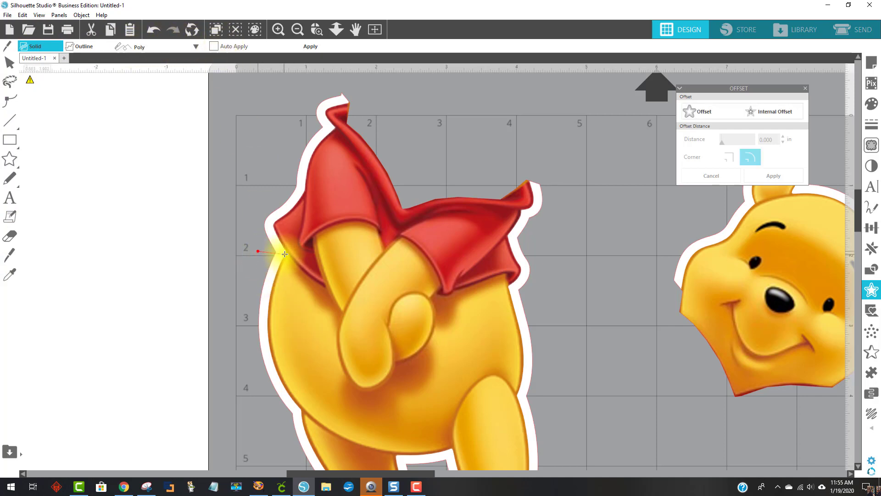
{"action": "left_click", "coordinate": [288, 251]}
{"action": "left_click", "coordinate": [306, 273]}
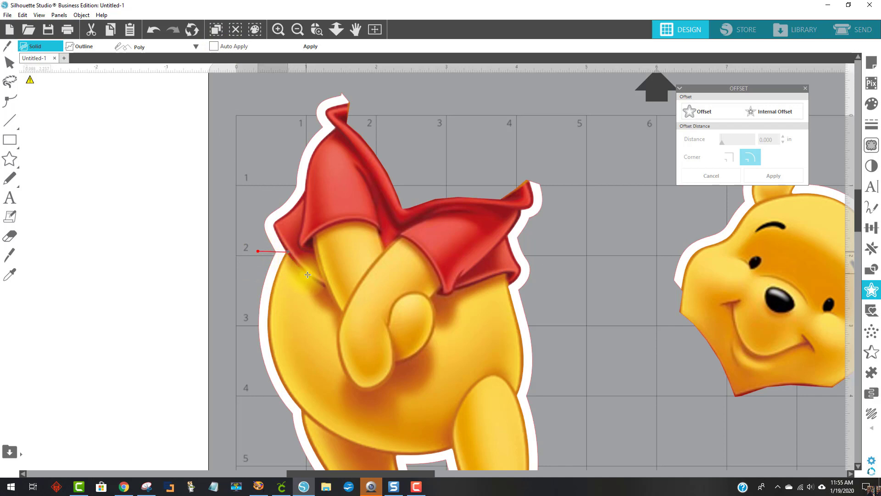
{"action": "left_click", "coordinate": [326, 287]}
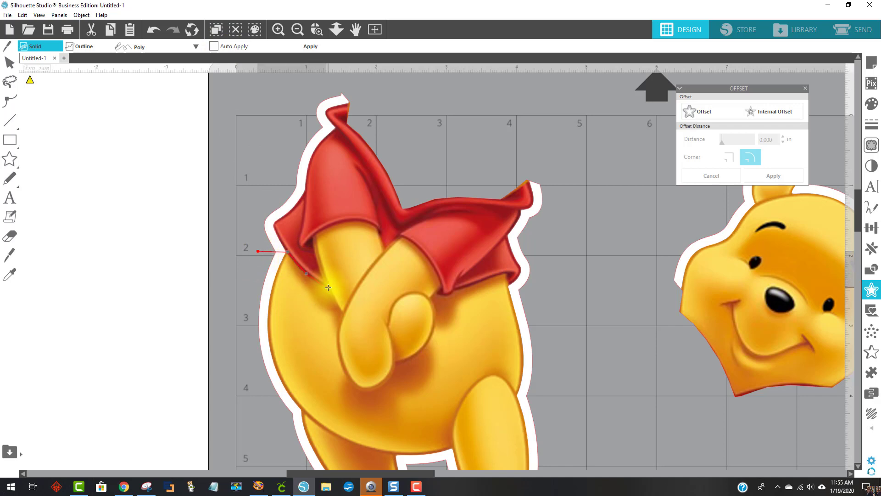
- Continue the Knife line up the left arm's edge and around the left sleeve opening to where the arms cross
{"action": "left_click", "coordinate": [317, 251]}
{"action": "left_click", "coordinate": [314, 234]}
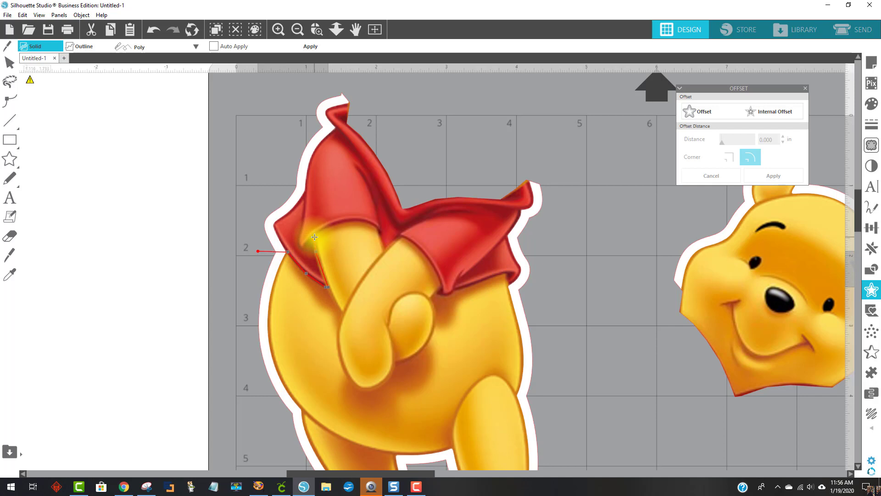
{"action": "left_click", "coordinate": [337, 222]}
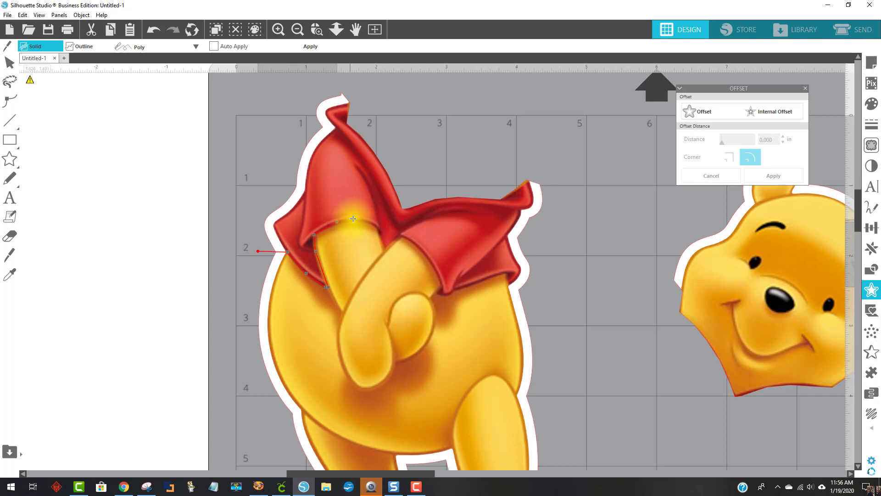
{"action": "left_click", "coordinate": [378, 228]}
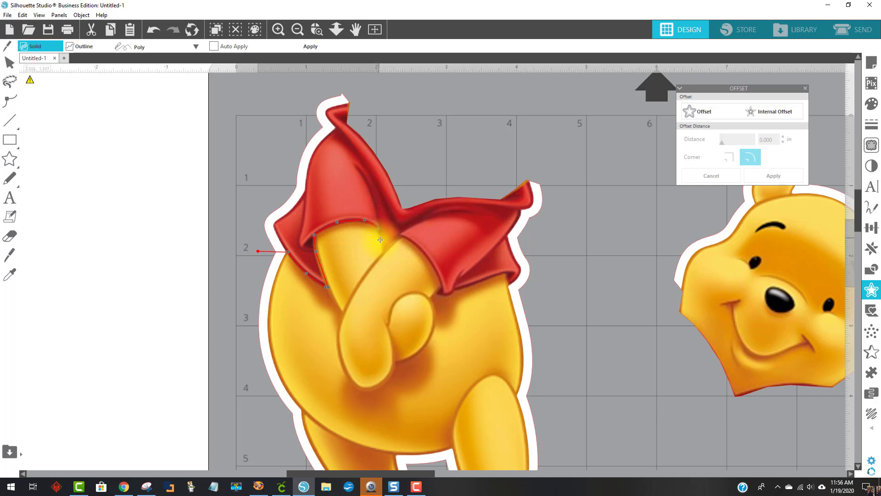
{"action": "left_click", "coordinate": [384, 250]}
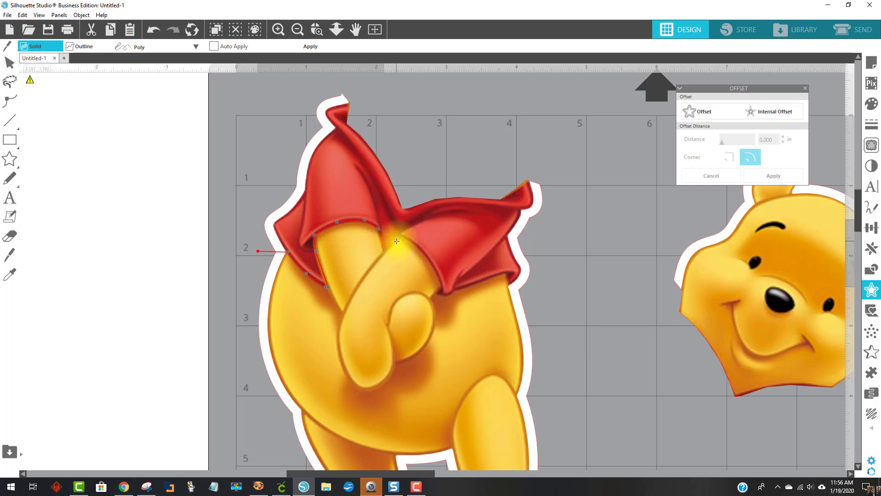
- Trace the Knife line along the right sleeve opening, over the right arm and around the sleeve's lower tip
{"action": "left_click", "coordinate": [399, 236]}
{"action": "left_click", "coordinate": [409, 239]}
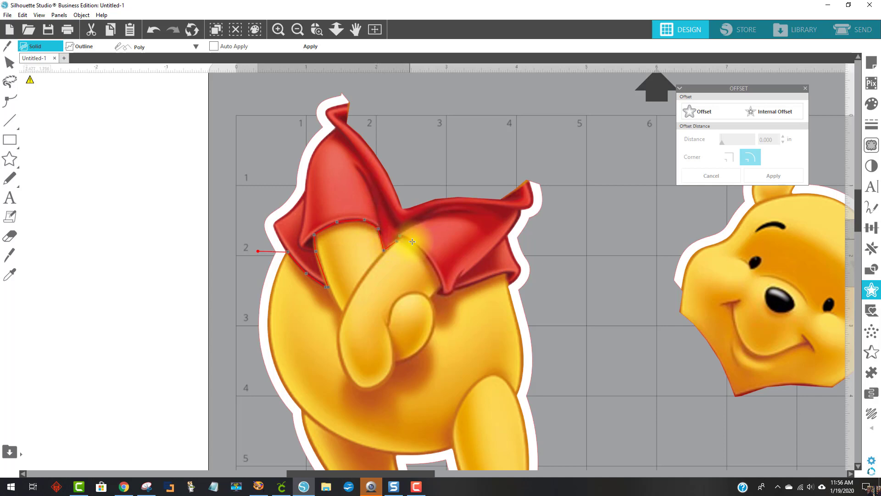
{"action": "left_click", "coordinate": [433, 261]}
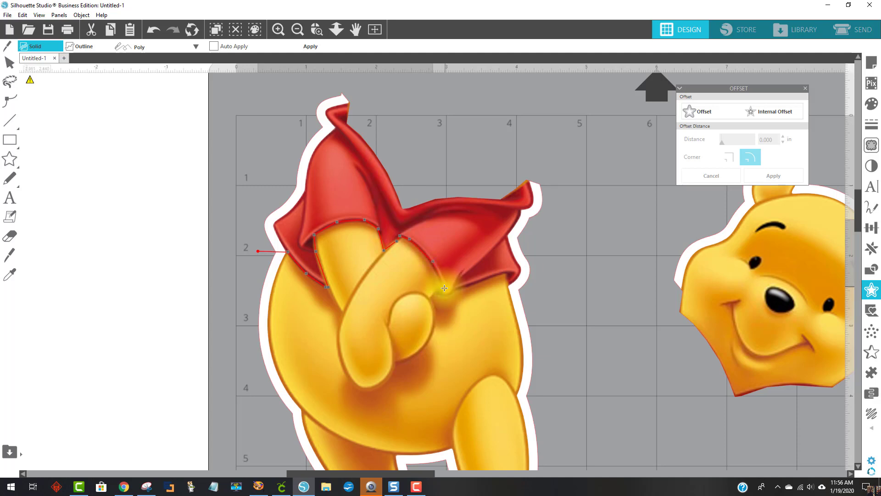
{"action": "left_click", "coordinate": [444, 285]}
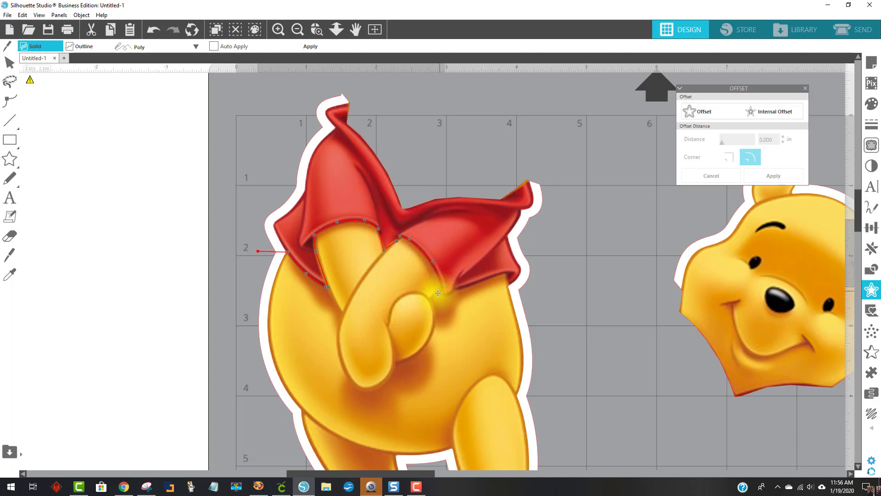
{"action": "left_click", "coordinate": [434, 296]}
{"action": "left_click", "coordinate": [449, 295]}
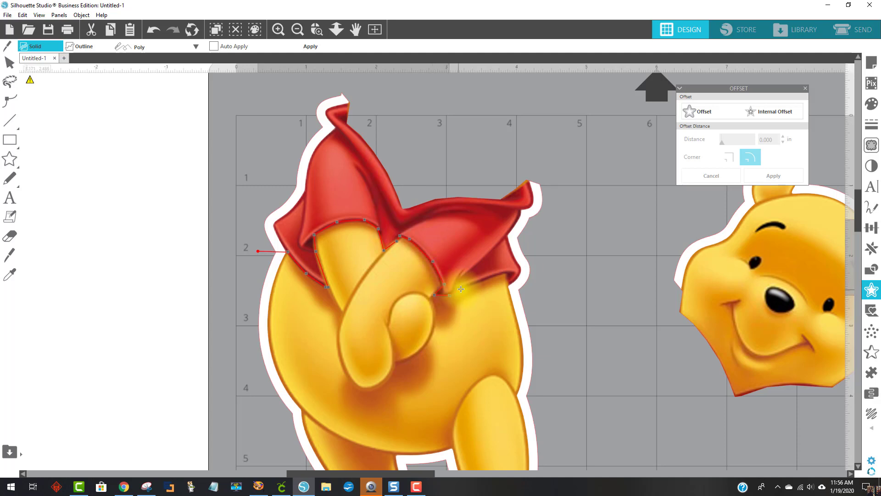
- Finish the Knife line along the right part of the hem to a point outside the offset, and apply the cut
{"action": "left_click", "coordinate": [469, 285]}
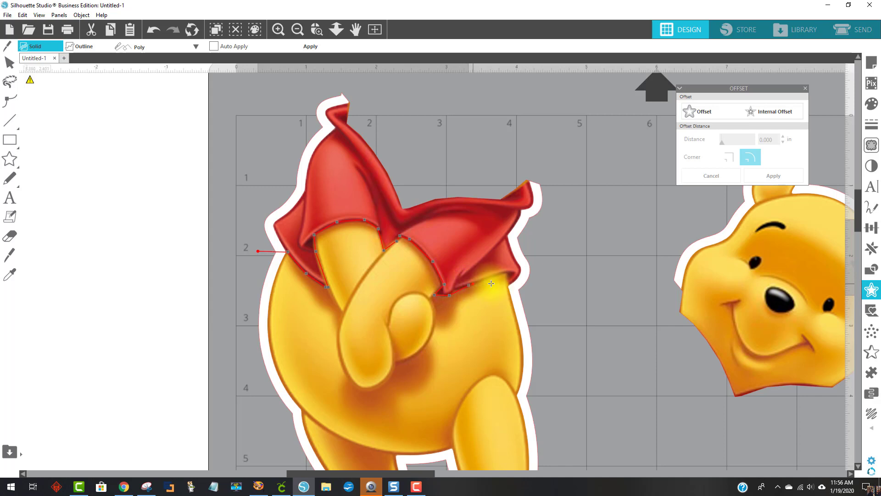
{"action": "left_click", "coordinate": [496, 274]}
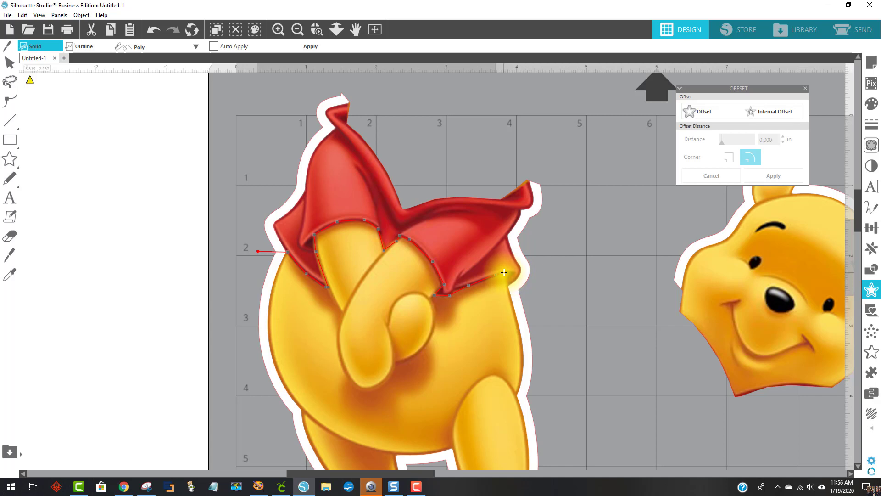
{"action": "left_click", "coordinate": [509, 284]}
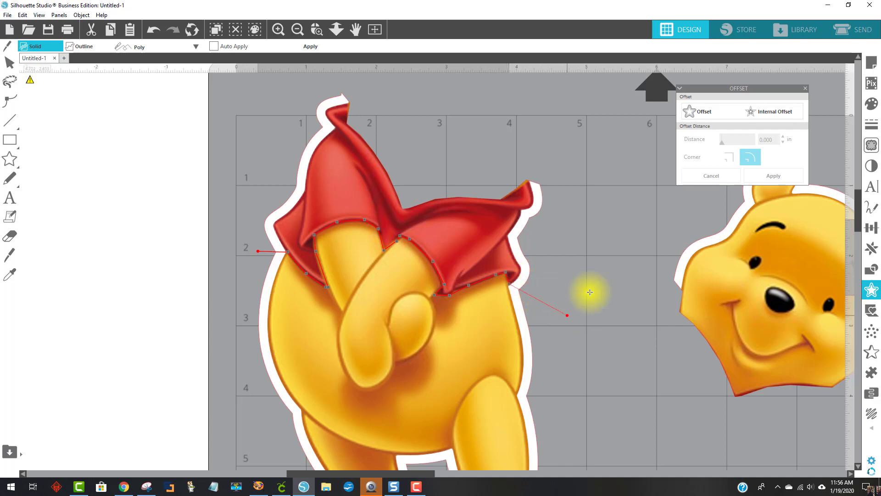
{"action": "double_click", "coordinate": [568, 304]}
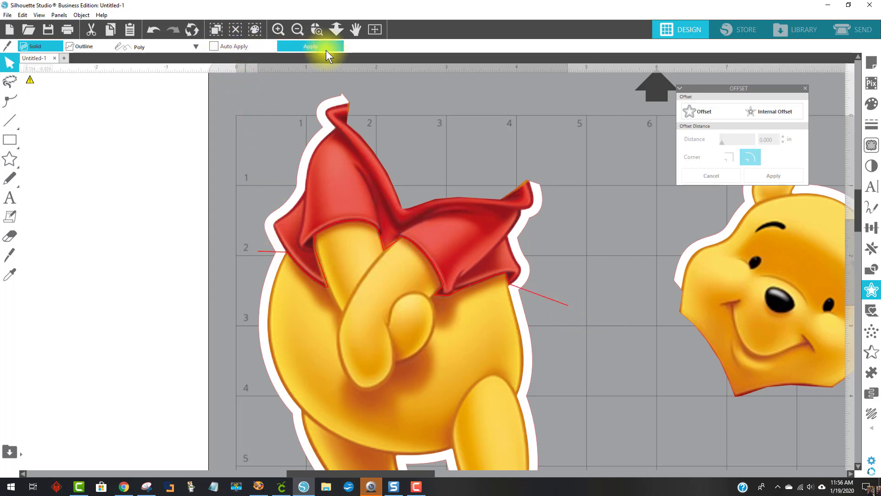
{"action": "left_click", "coordinate": [310, 47]}
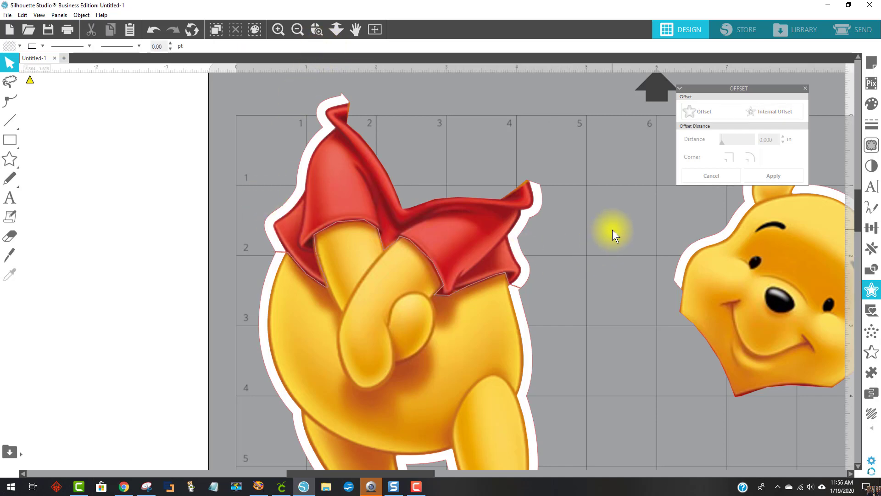
- Group the cut shirt image with its white offset piece and move it up and to the right, away from the lower body
{"action": "left_click", "coordinate": [363, 153]}
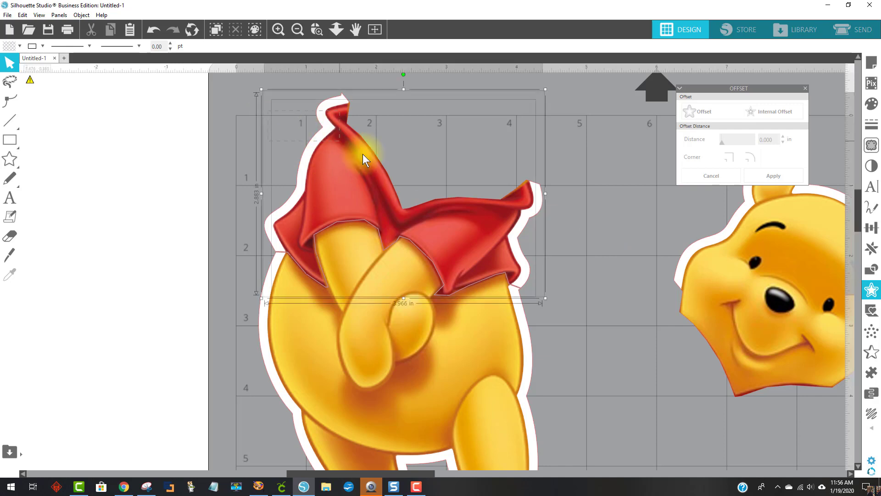
{"action": "right_click", "coordinate": [343, 184]}
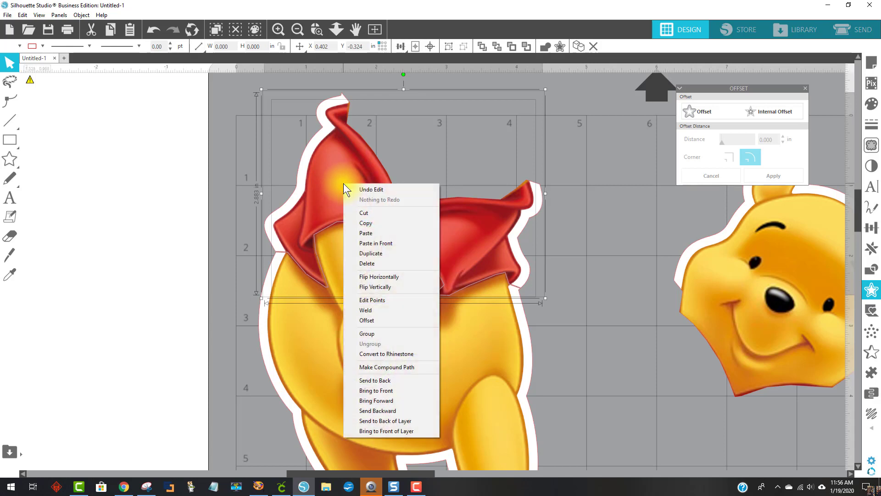
{"action": "left_click", "coordinate": [408, 333]}
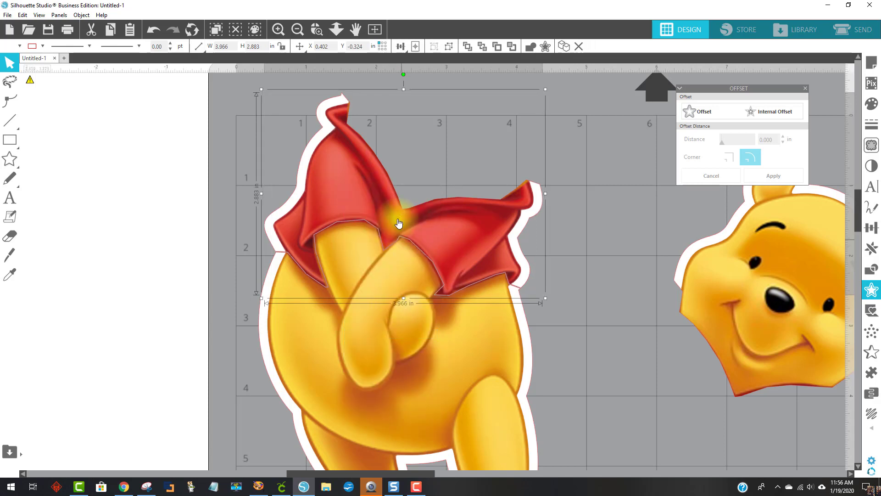
{"action": "left_click_drag", "start_coordinate": [423, 202], "coordinate": [680, 120]}
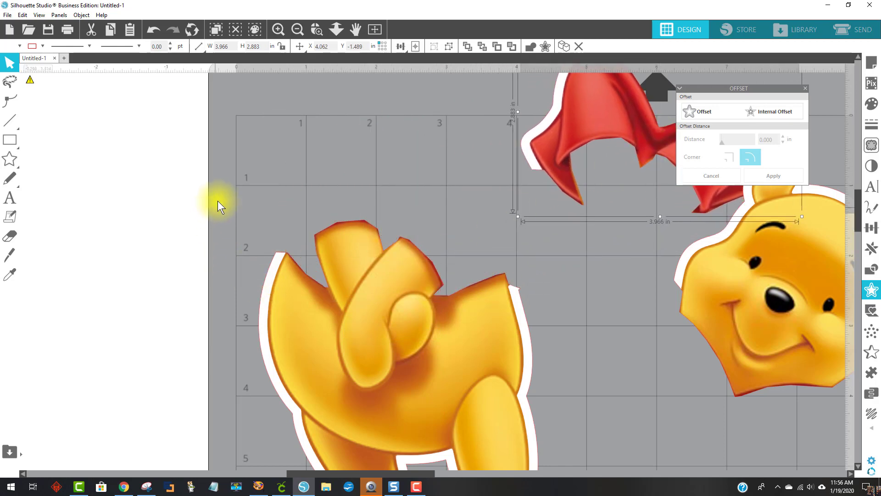
- Group the lower body image with its offset piece and move it off the mat's left side
{"action": "left_click", "coordinate": [498, 383]}
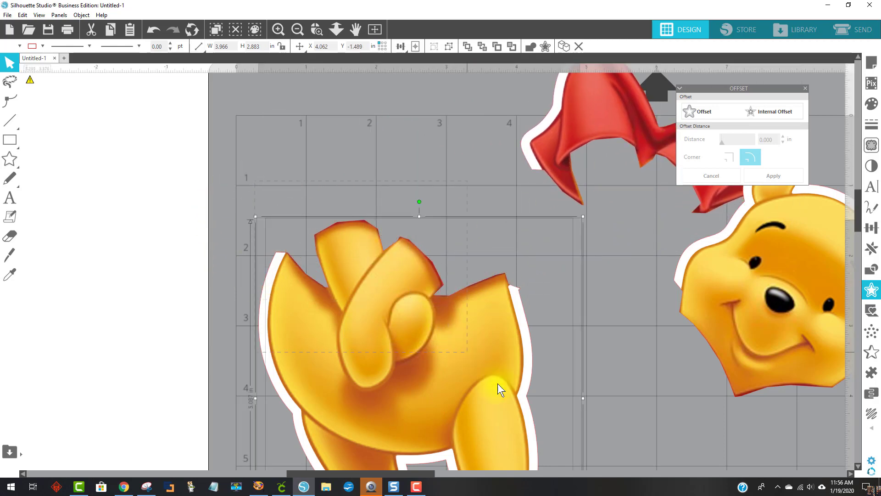
{"action": "right_click", "coordinate": [460, 372]}
{"action": "left_click", "coordinate": [471, 268]}
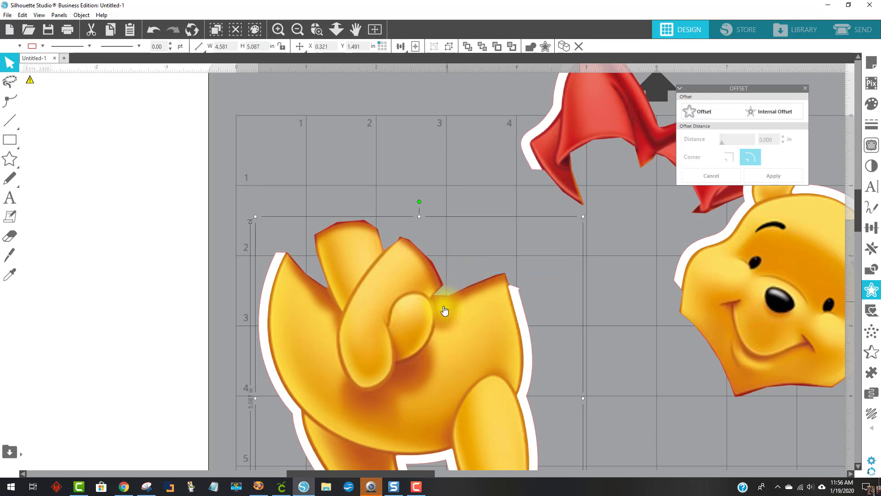
{"action": "left_click_drag", "start_coordinate": [445, 309], "coordinate": [24, 283]}
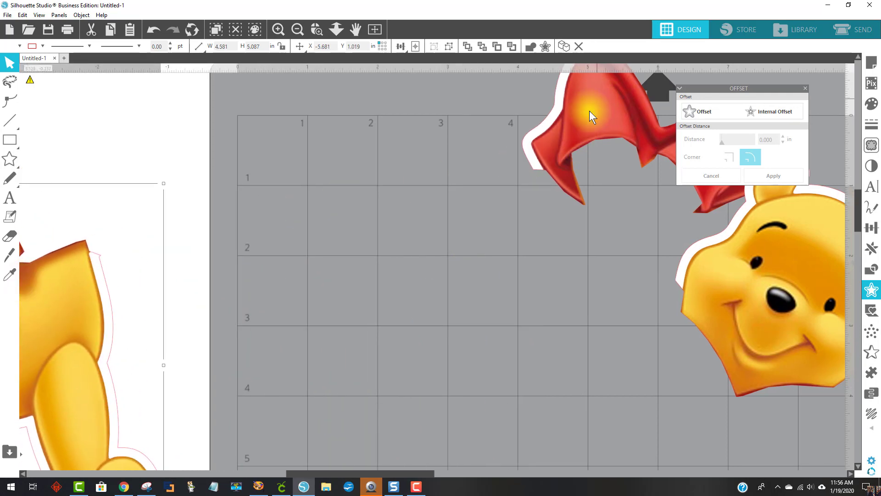
- Place the shirt piece in the mat's upper-left area and shift the head piece down and left beside it
{"action": "left_click_drag", "start_coordinate": [589, 111], "coordinate": [361, 249]}
{"action": "left_click_drag", "start_coordinate": [734, 283], "coordinate": [665, 358]}
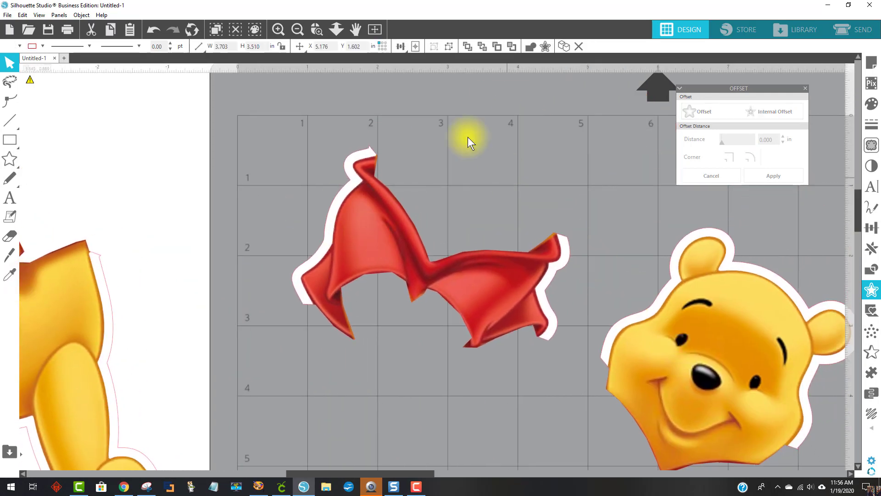
{"action": "left_click", "coordinate": [298, 29]}
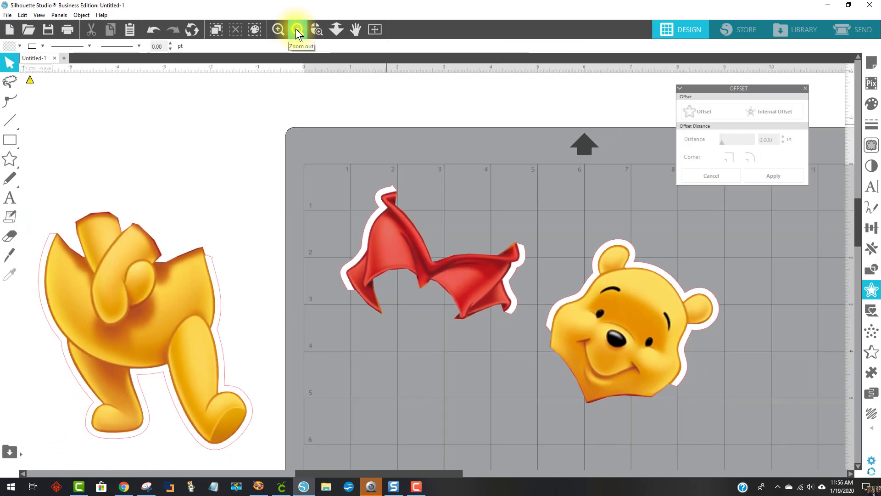
{"action": "left_click", "coordinate": [296, 28]}
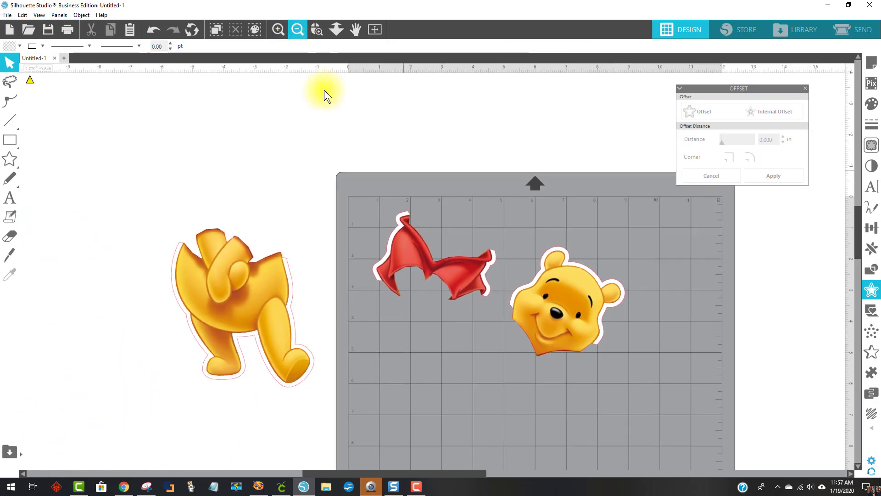
- Clear the mat of everything but the shirt, moving the body farther up and left and placing the head below it, off the mat
{"action": "mouse_move", "coordinate": [598, 316]}
{"action": "left_mouse_down"}
{"action": "mouse_move", "coordinate": [555, 346]}
{"action": "mouse_move", "coordinate": [456, 381]}
{"action": "left_mouse_up"}
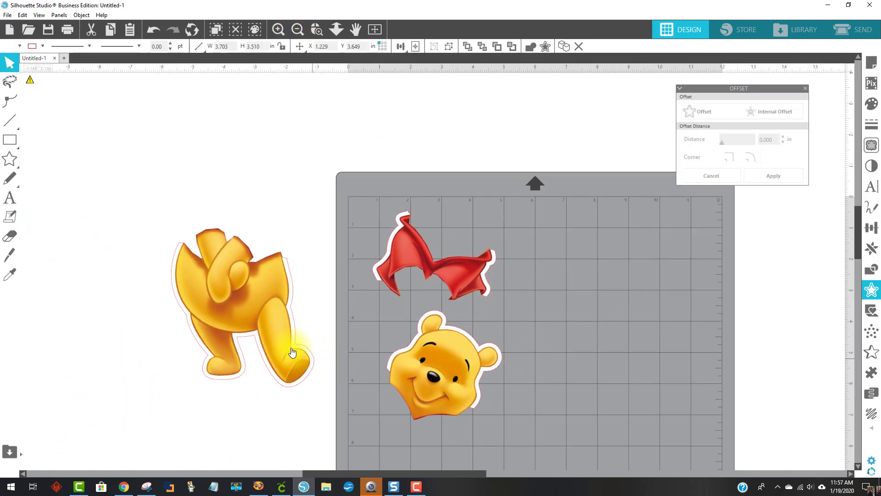
{"action": "left_click", "coordinate": [259, 318]}
{"action": "left_click_drag", "start_coordinate": [259, 317], "coordinate": [165, 237]}
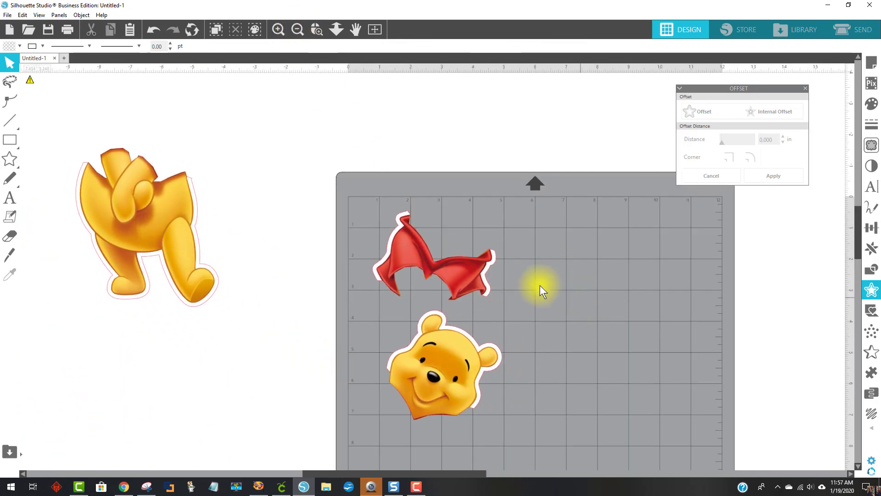
{"action": "left_click_drag", "start_coordinate": [454, 369], "coordinate": [227, 386]}
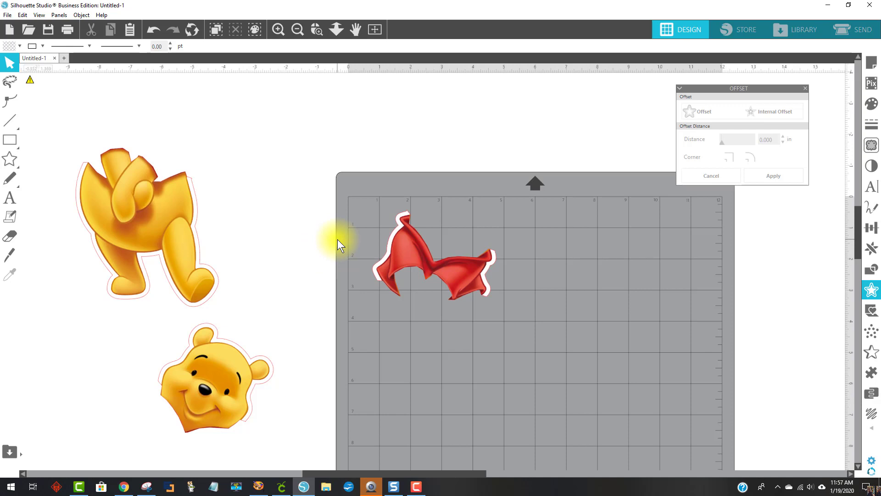
- Save only the shirt piece to the hard drive, naming the file "winnie the pooh for cricut shirt" in Downloads
{"action": "left_click_drag", "start_coordinate": [356, 196], "coordinate": [483, 310]}
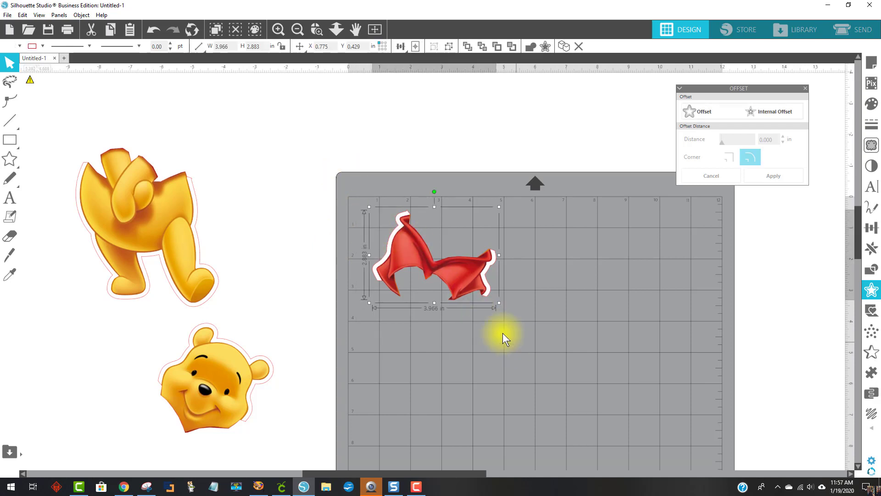
{"action": "left_click", "coordinate": [7, 15]}
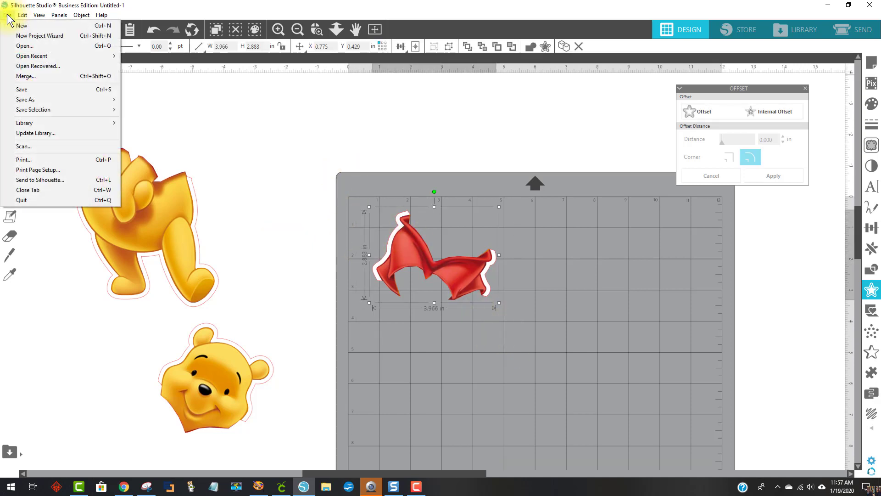
{"action": "mouse_move", "coordinate": [48, 107]}
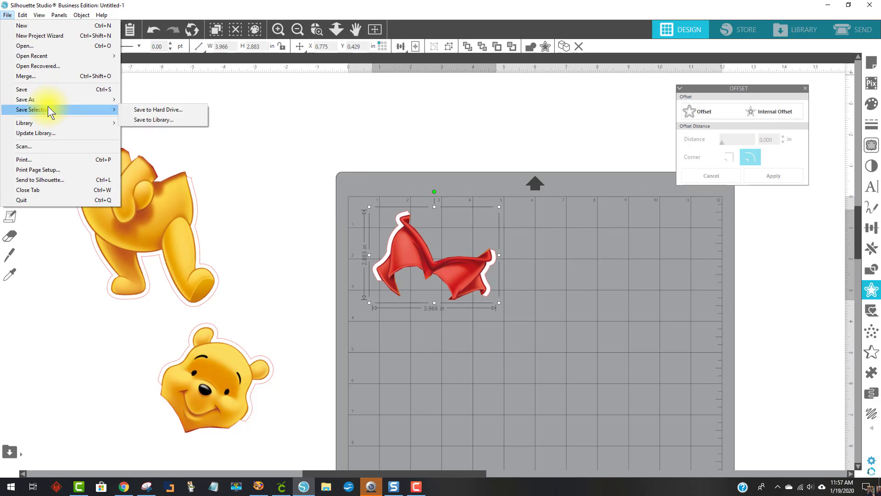
{"action": "left_click", "coordinate": [166, 110]}
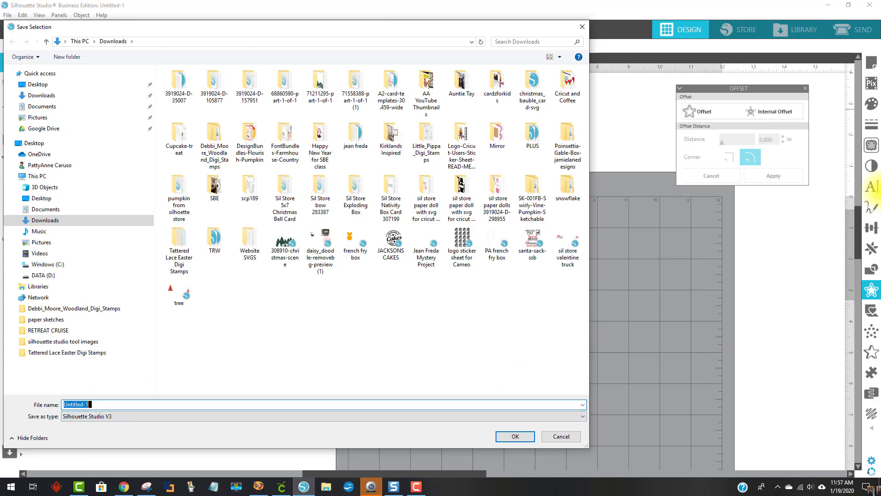
{"action": "type", "text": "winni"}
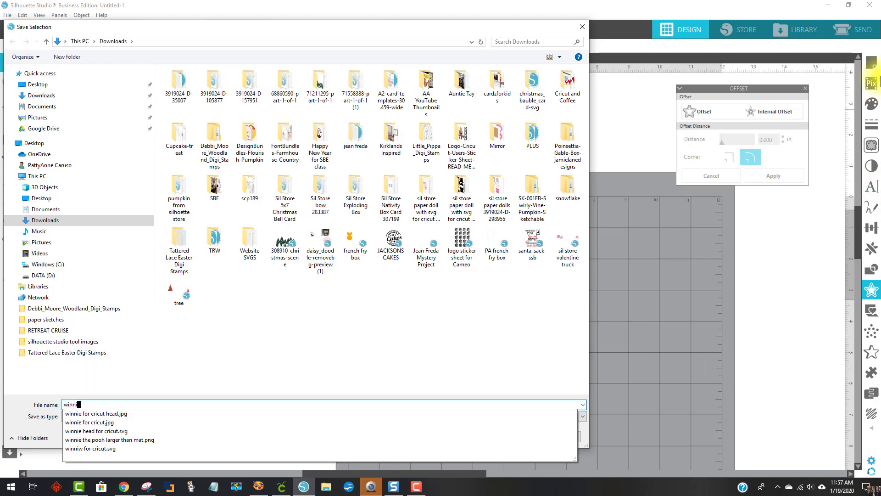
{"action": "type", "text": "e the poo"}
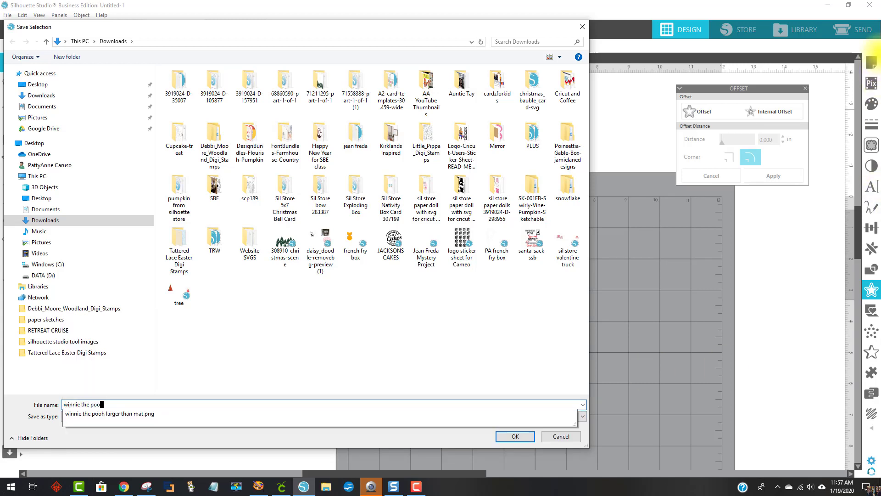
{"action": "type", "text": "h for"}
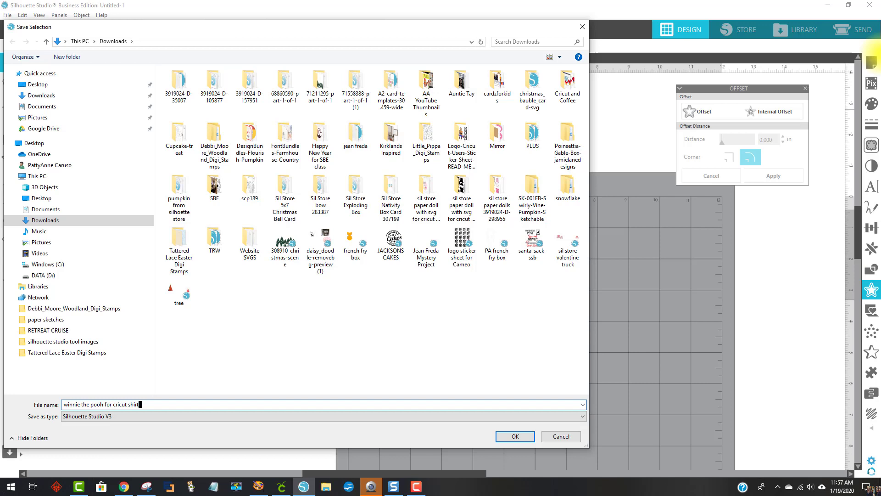
{"action": "type", "text": "cricut shirt"}
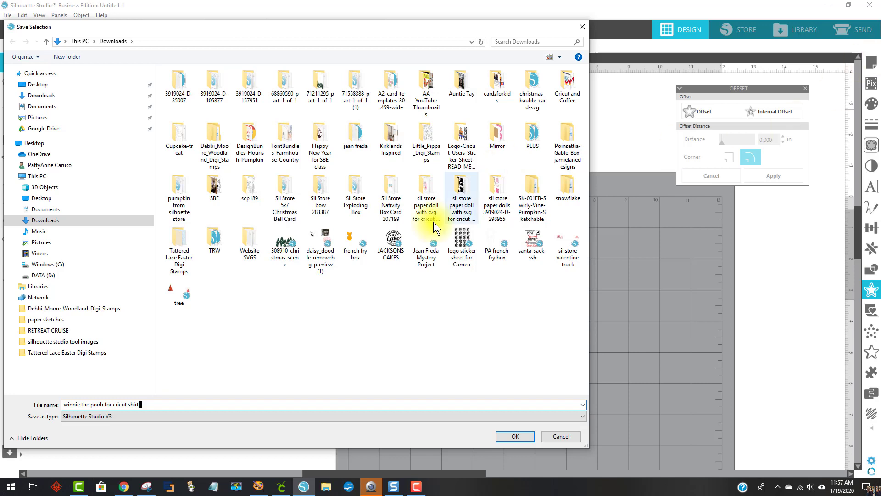
- Set the file type to JPEG and export the shirt bitmap with the default size at 150 dots per inch
{"action": "left_click", "coordinate": [103, 418]}
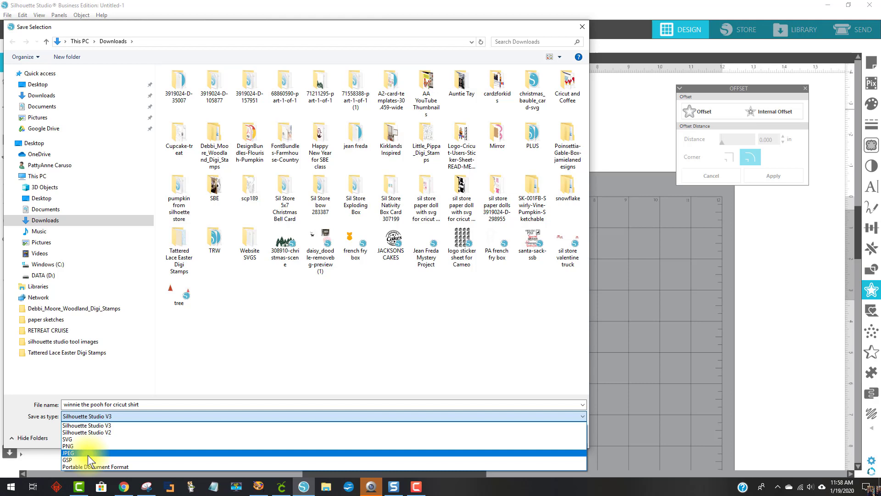
{"action": "left_click", "coordinate": [73, 453]}
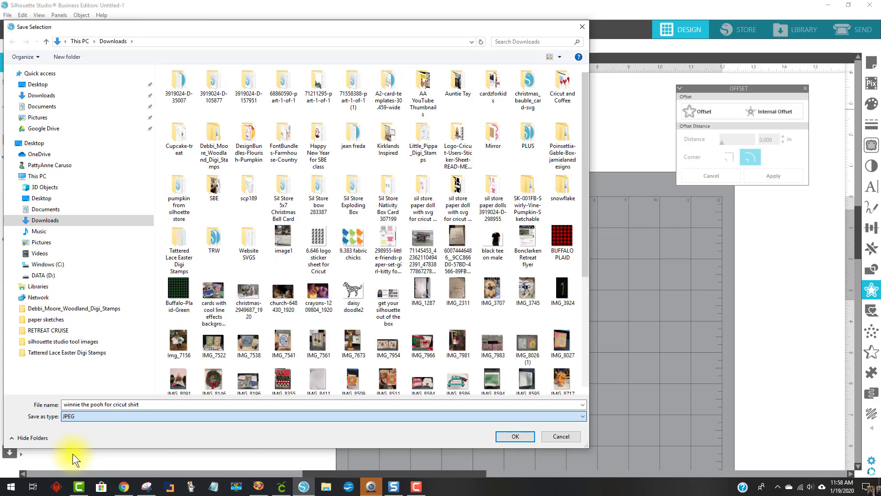
{"action": "left_click", "coordinate": [514, 436]}
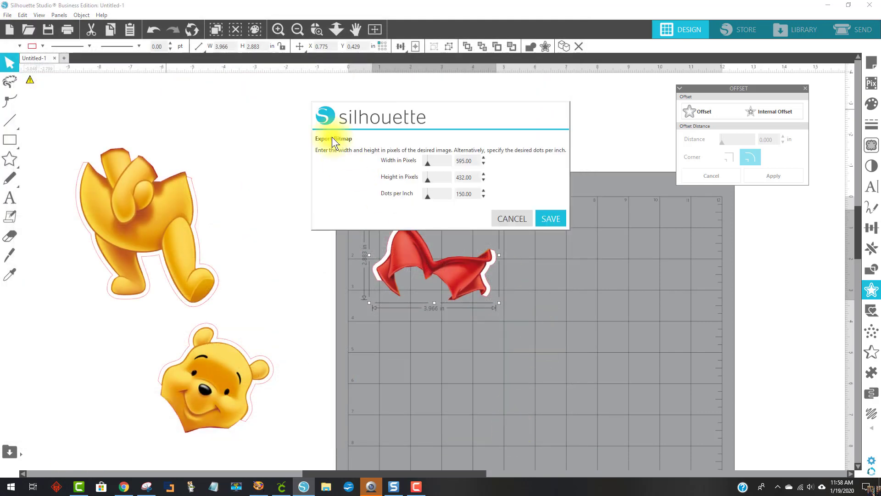
{"action": "left_click", "coordinate": [556, 215]}
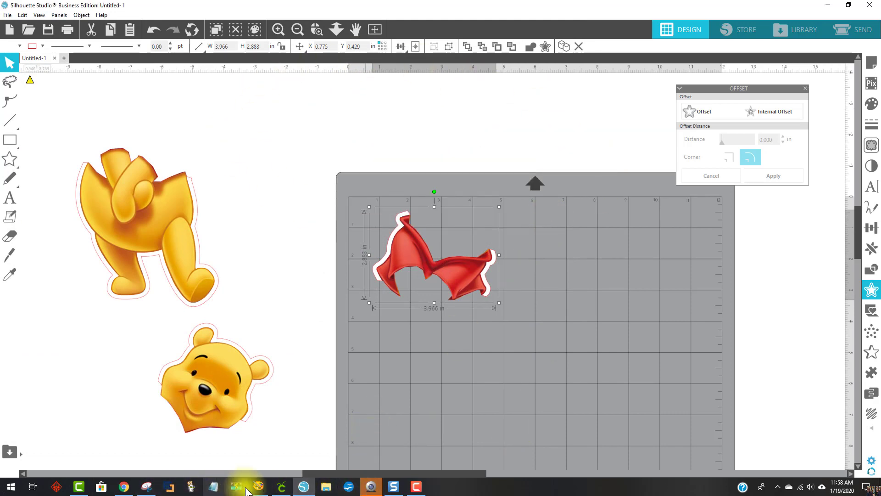
- Switch to Cricut Design Space and upload "winnie the pooh for cricut shirt" from Downloads as a Complex image
{"action": "left_click", "coordinate": [282, 488]}
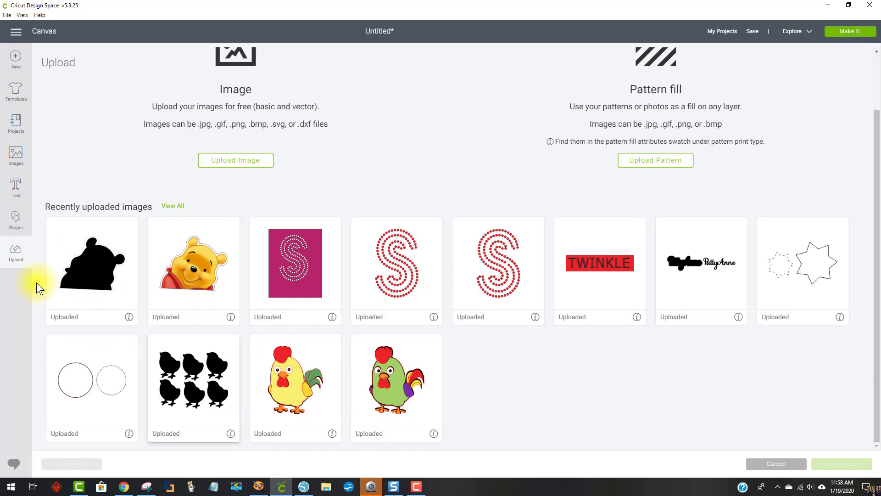
{"action": "left_click", "coordinate": [245, 165]}
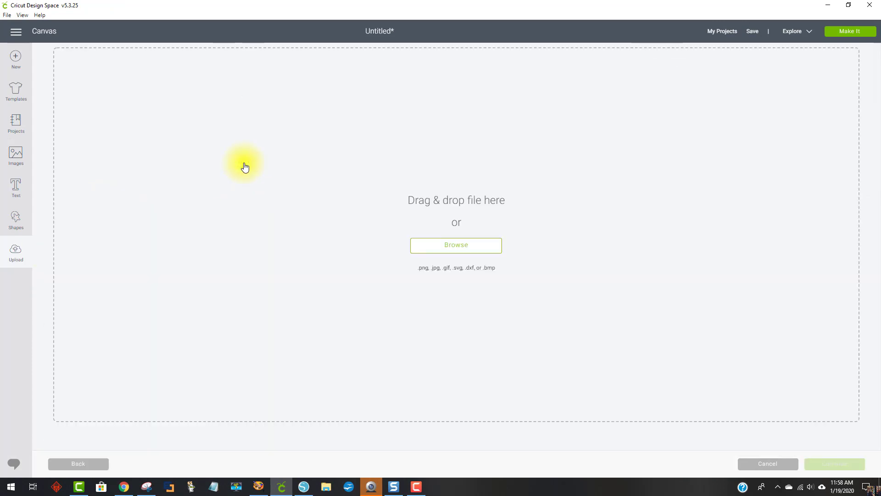
{"action": "left_click", "coordinate": [462, 252]}
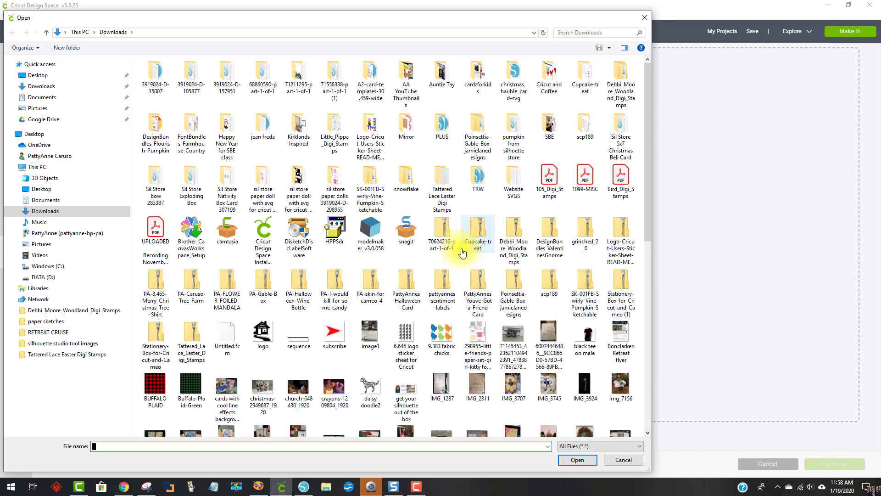
{"action": "scroll", "coordinate": [475, 235], "scroll_direction": "down", "scroll_amount": 10}
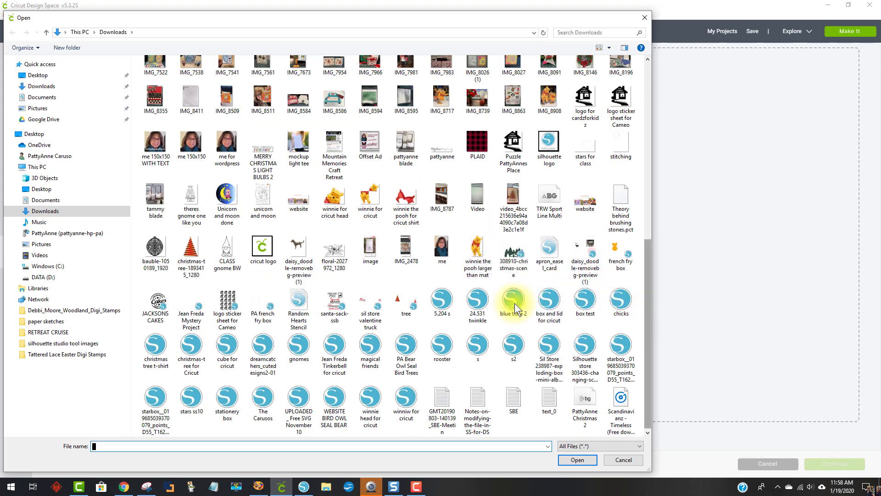
{"action": "left_click", "coordinate": [407, 195]}
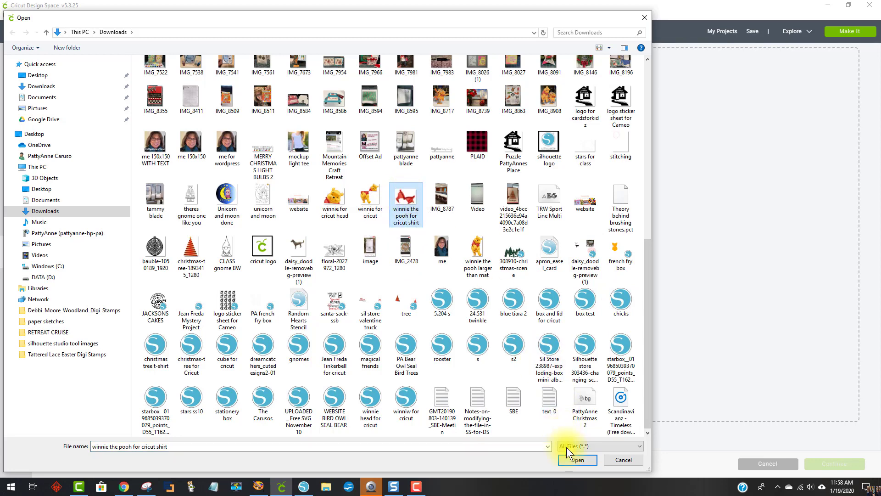
{"action": "left_click", "coordinate": [577, 460]}
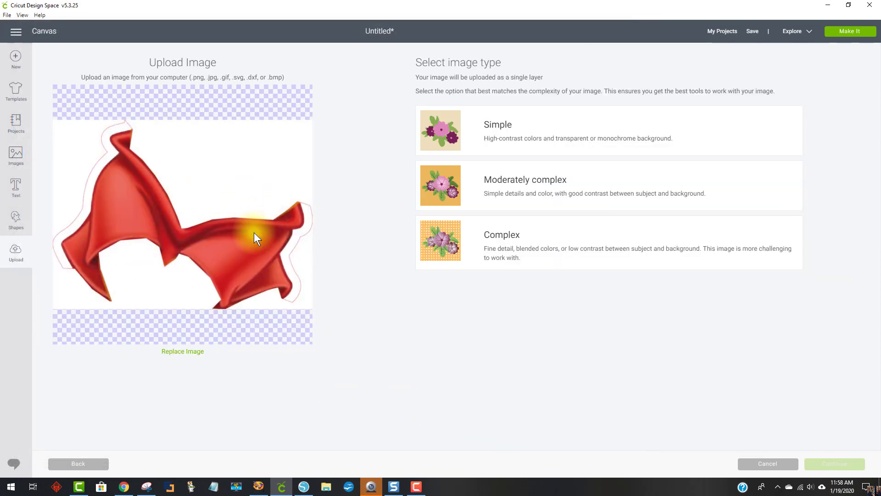
{"action": "left_click", "coordinate": [515, 247]}
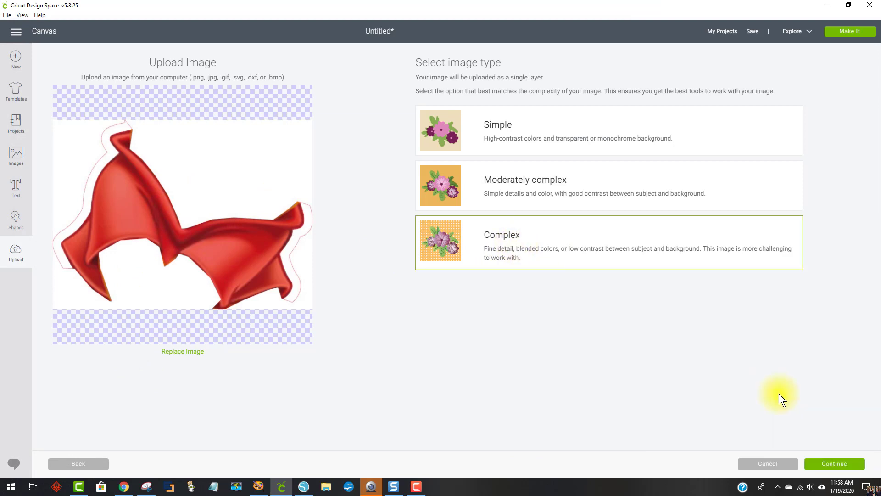
{"action": "left_click", "coordinate": [826, 463]}
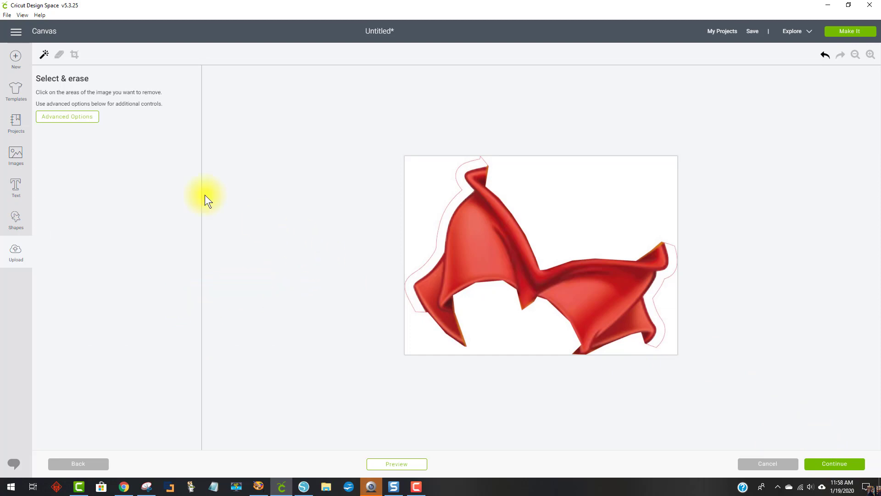
- Erase the white background outside the offset line on the shirt's upper left and above its neckline
{"action": "left_click", "coordinate": [425, 177]}
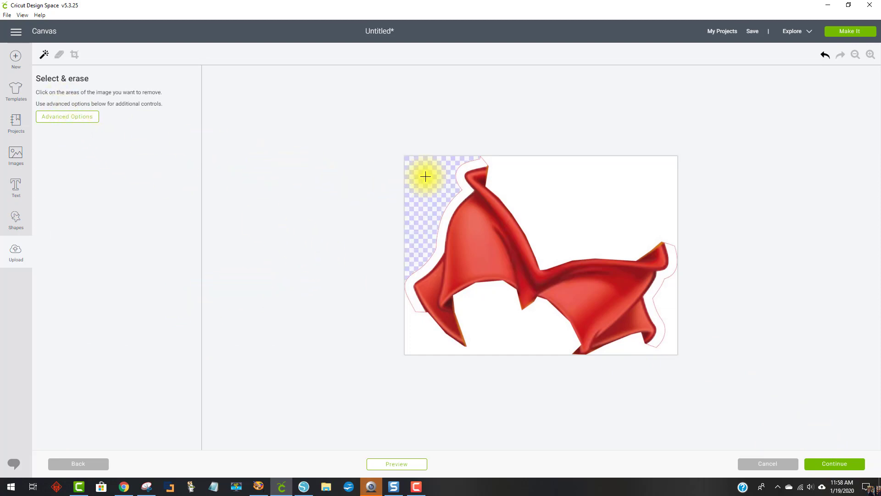
{"action": "left_click", "coordinate": [535, 177]}
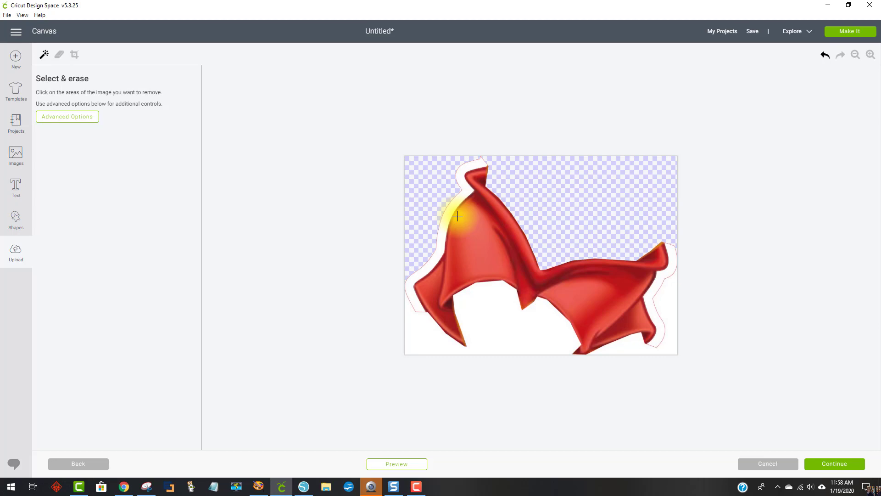
- Show the advanced erase options and undo both background erasures
{"action": "left_click", "coordinate": [71, 120]}
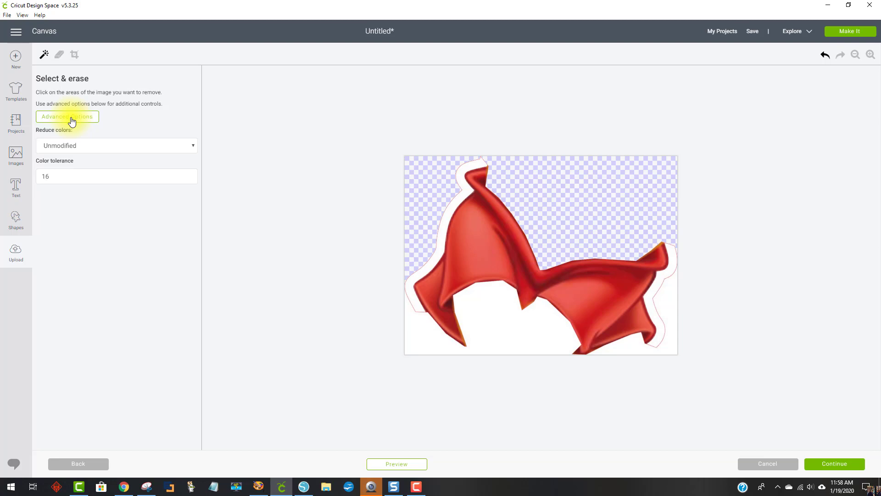
{"action": "left_click", "coordinate": [55, 176]}
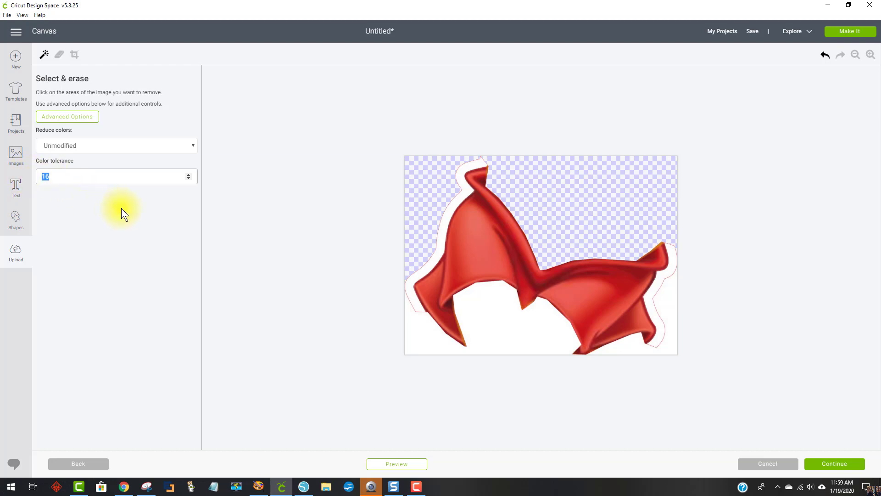
{"action": "left_click", "coordinate": [825, 55]}
{"action": "left_click", "coordinate": [824, 55]}
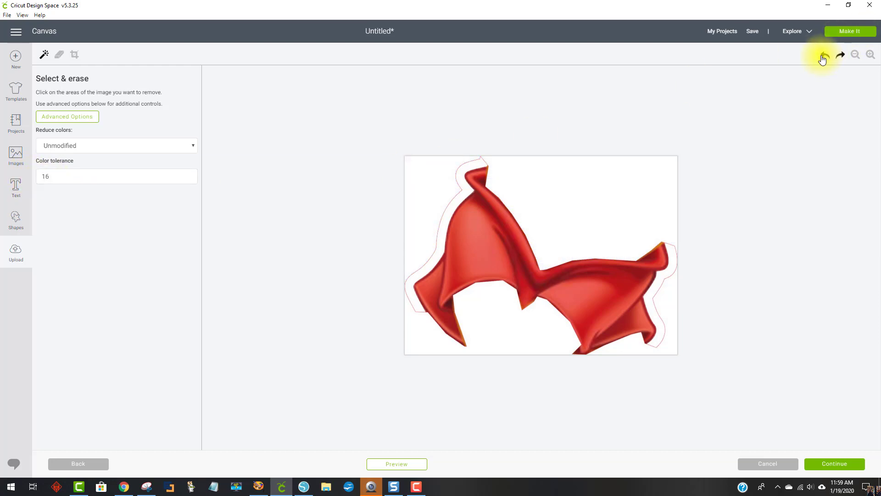
- Try erasing the shirt's background with a color tolerance of 49, and undo that erasure
{"action": "left_click", "coordinate": [69, 178]}
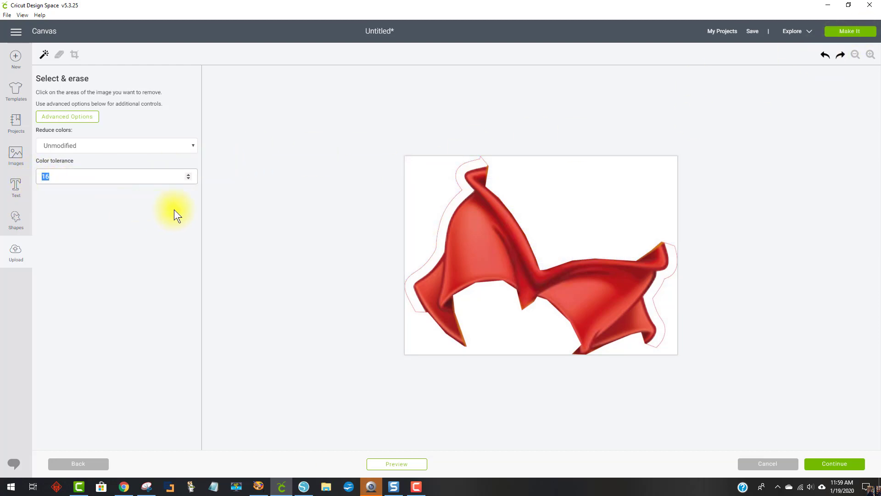
{"action": "type", "text": "49"}
{"action": "left_click", "coordinate": [436, 197]}
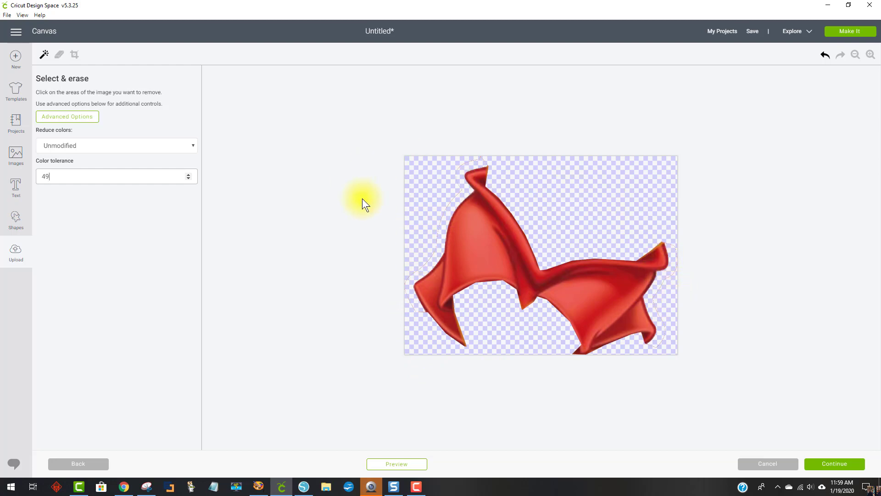
{"action": "left_click", "coordinate": [825, 56]}
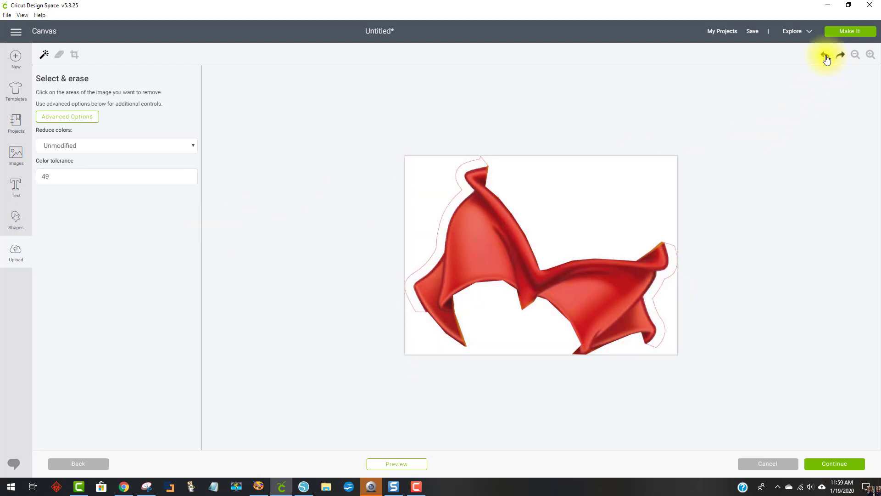
- Set the color tolerance to 14 and erase the background areas around the shirt, keeping its white offset border
{"action": "left_click_drag", "start_coordinate": [61, 176], "coordinate": [25, 175]}
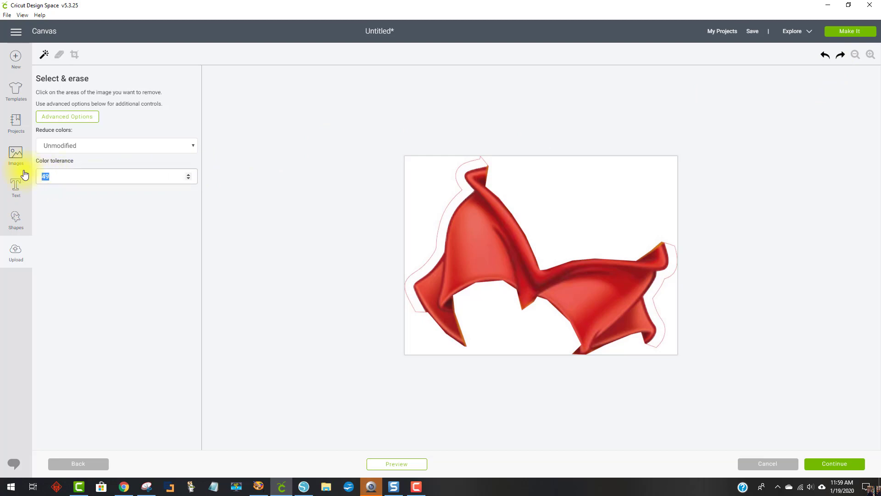
{"action": "type", "text": "14"}
{"action": "left_click", "coordinate": [416, 180]}
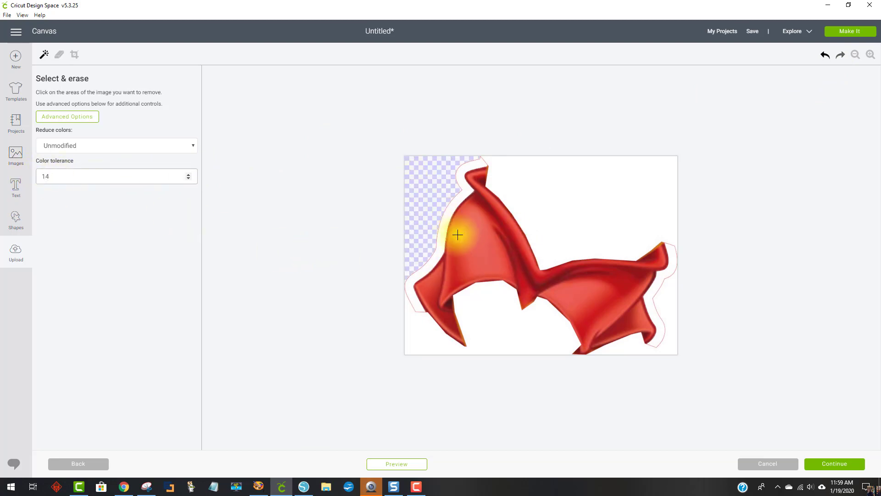
{"action": "left_click", "coordinate": [417, 336]}
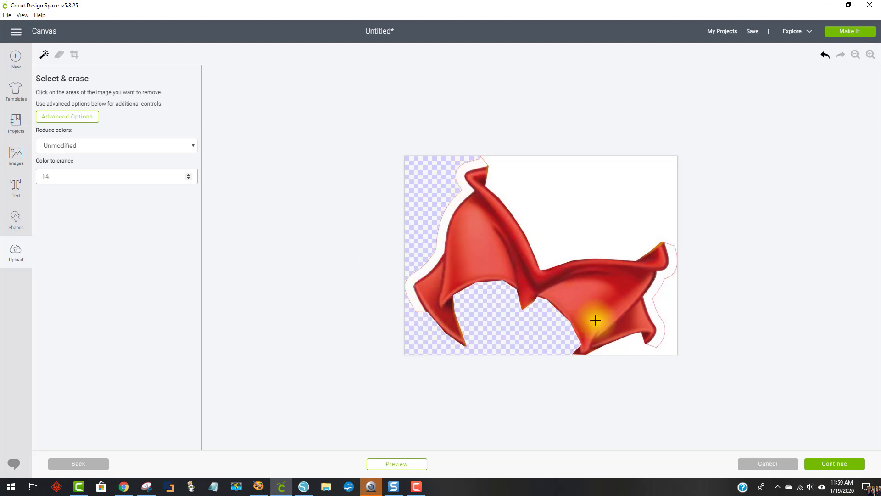
{"action": "left_click", "coordinate": [615, 213]}
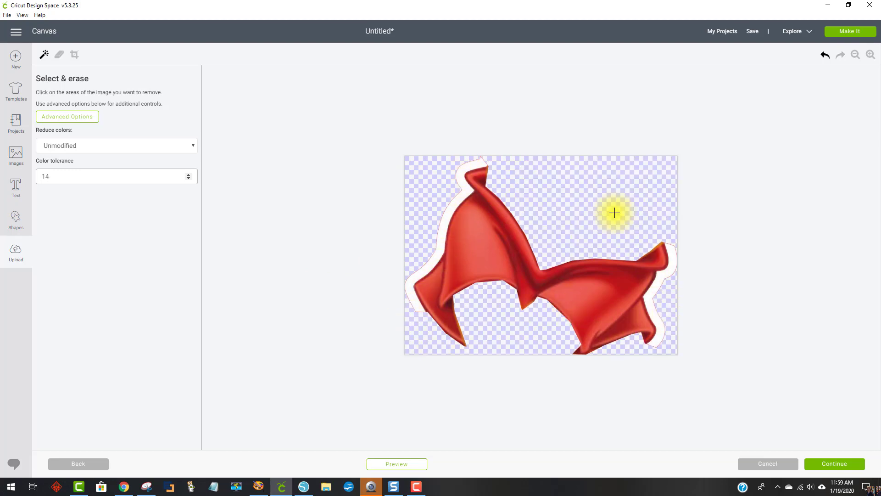
- Save the cleaned shirt as a Print Then Cut image and insert it on the canvas with the head
{"action": "left_click", "coordinate": [843, 467]}
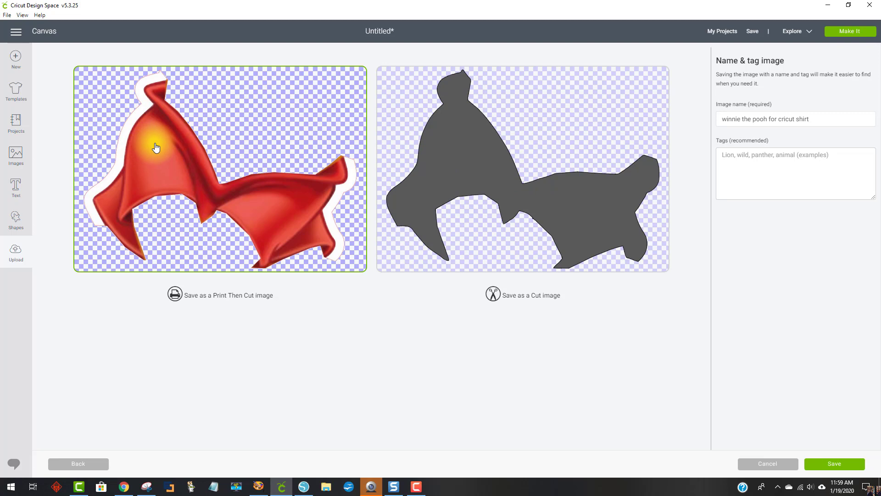
{"action": "left_click", "coordinate": [838, 467]}
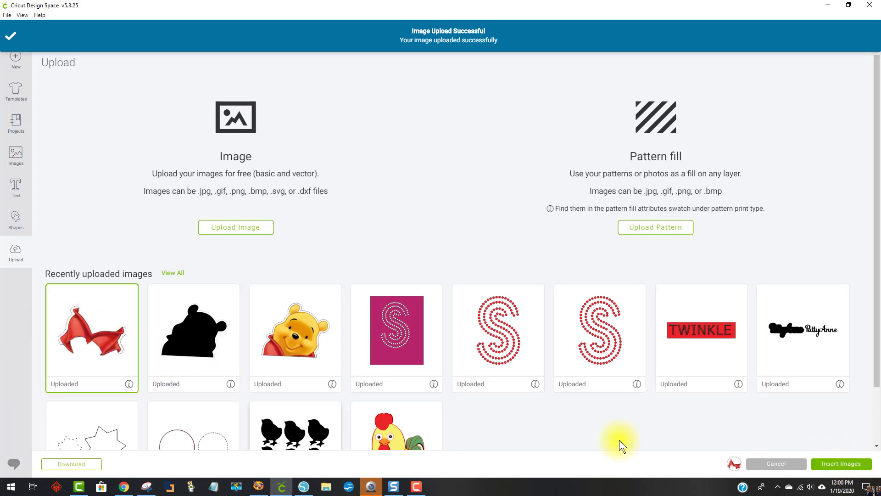
{"action": "left_click", "coordinate": [833, 464]}
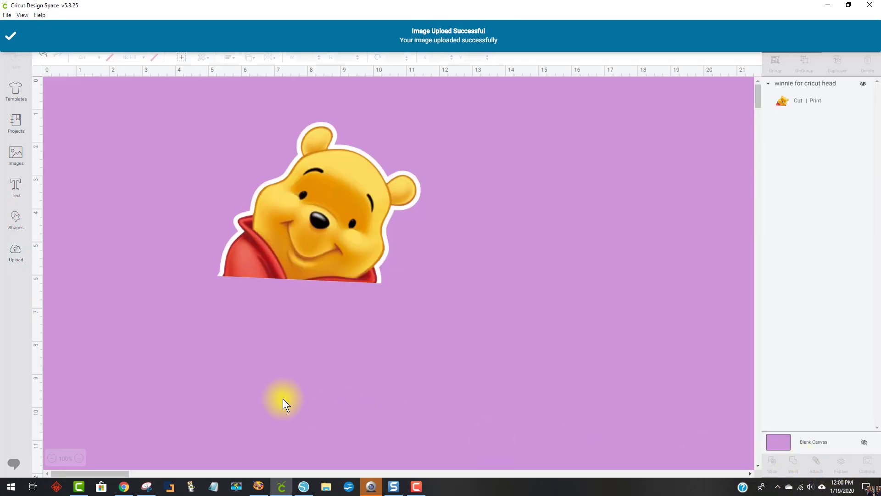
- Move the head away from the shirt, enlarge the shirt to about 7.9 in wide, and reposition it on the canvas
{"action": "left_click_drag", "start_coordinate": [319, 204], "coordinate": [406, 172]}
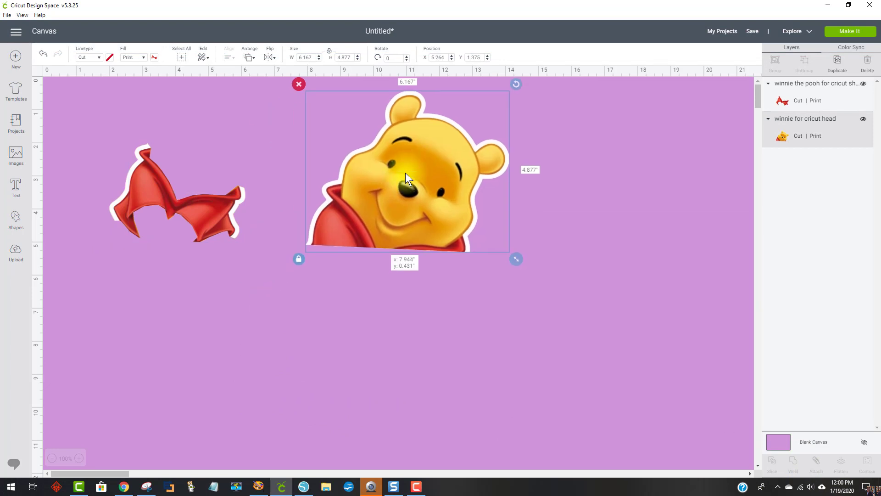
{"action": "left_click", "coordinate": [192, 209]}
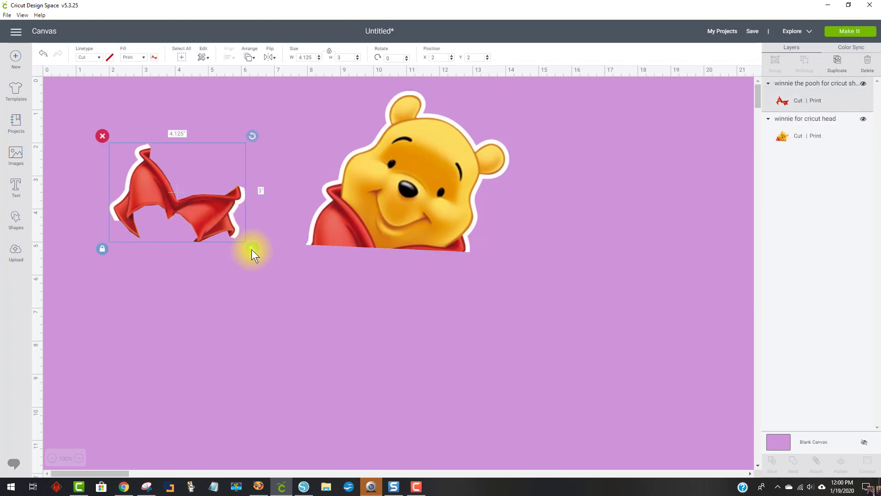
{"action": "left_click_drag", "start_coordinate": [252, 249], "coordinate": [376, 326]}
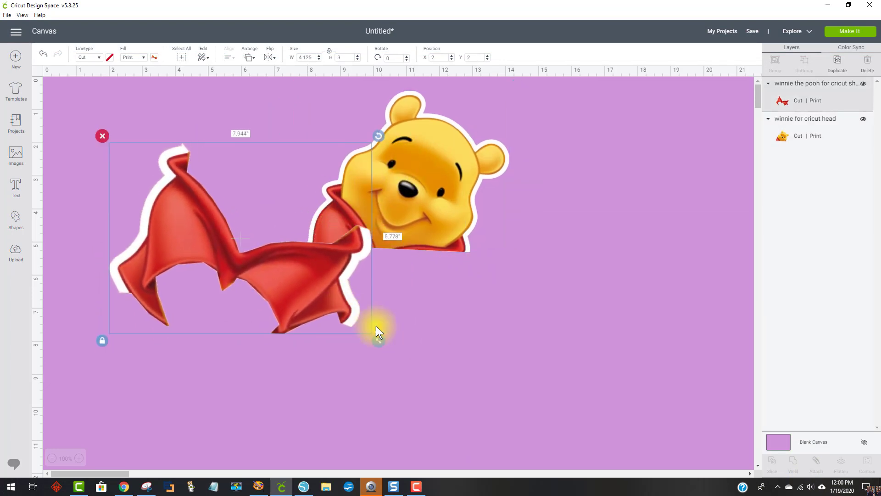
{"action": "left_click_drag", "start_coordinate": [419, 246], "coordinate": [653, 209]}
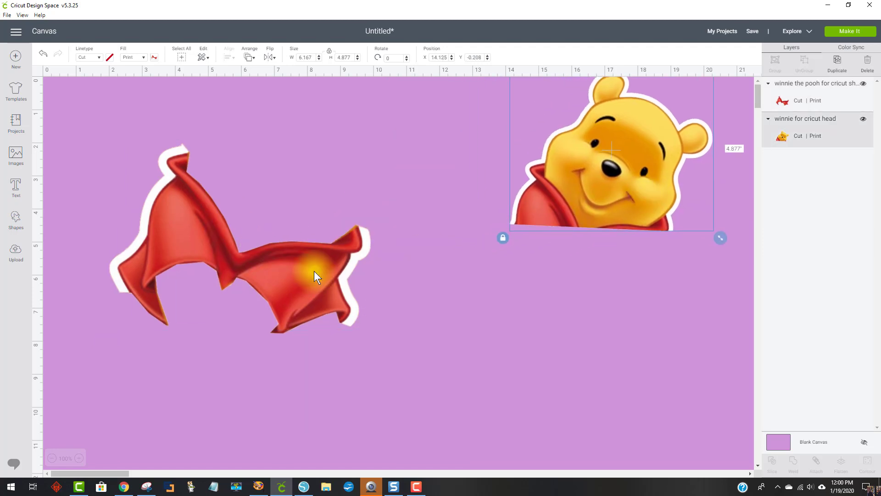
{"action": "left_click_drag", "start_coordinate": [342, 260], "coordinate": [423, 228]}
- Delete the head image from the canvas and move the shirt to about X 6.2, Y 0.7
{"action": "left_click", "coordinate": [530, 202]}
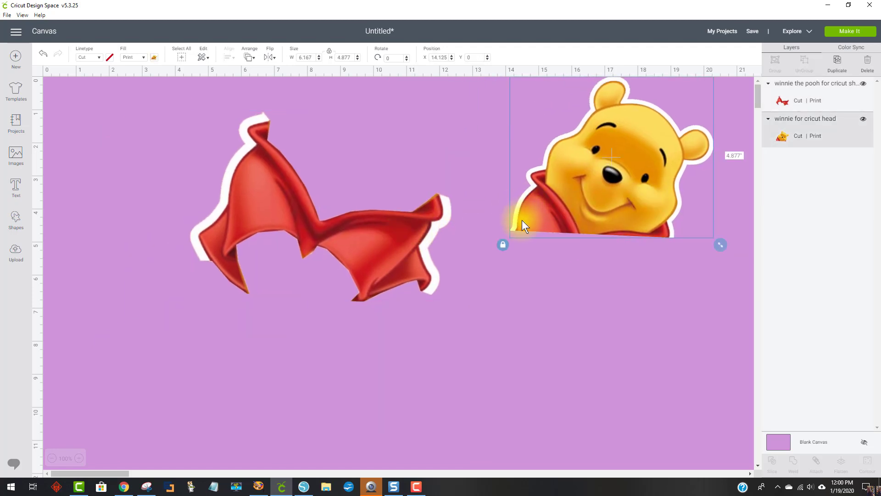
{"action": "key", "text": "Delete"}
{"action": "left_click", "coordinate": [441, 231]}
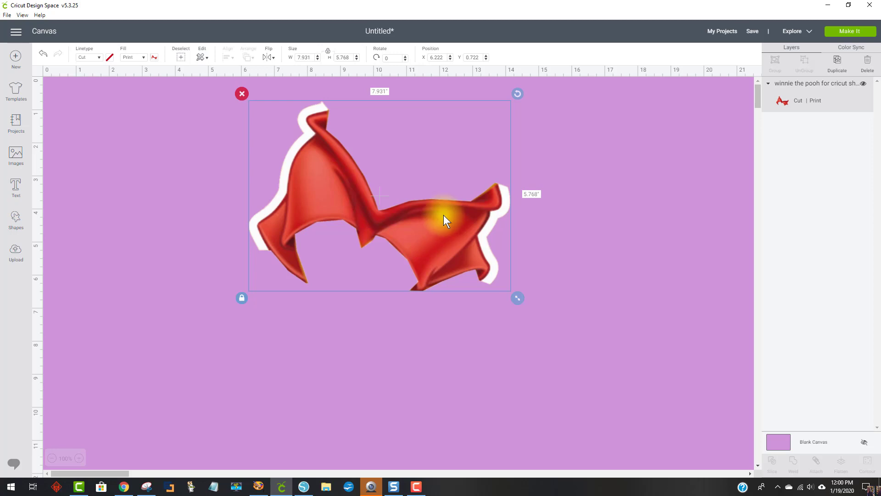
- Switch to Silhouette Studio, move the shirt off the mat, and place the head near the mat's upper-left corner
{"action": "left_click", "coordinate": [302, 487]}
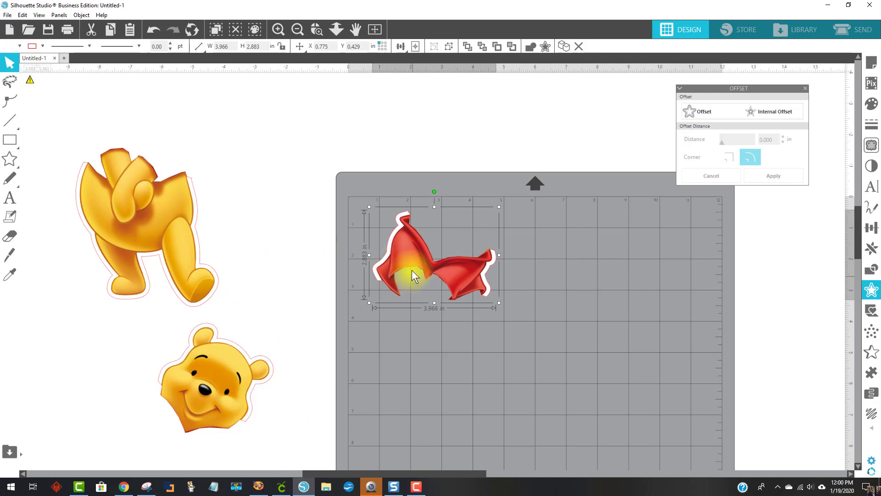
{"action": "left_click_drag", "start_coordinate": [406, 265], "coordinate": [202, 116]}
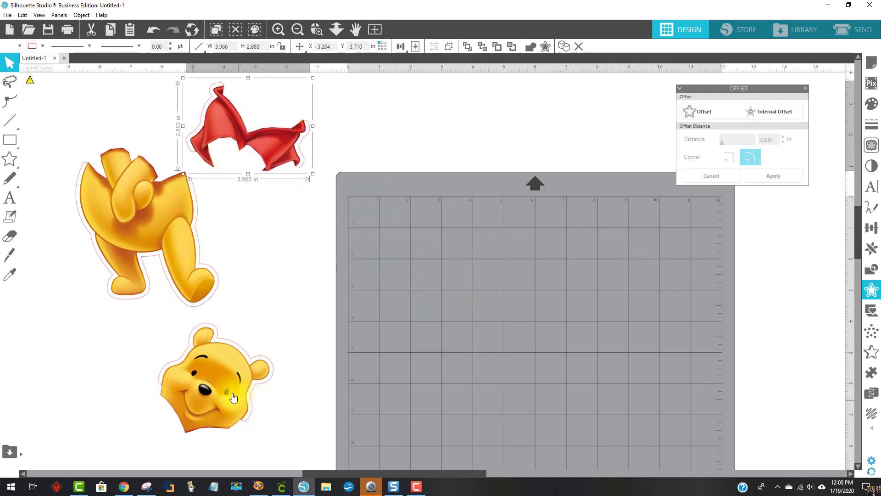
{"action": "left_click_drag", "start_coordinate": [249, 375], "coordinate": [498, 250]}
{"action": "left_click", "coordinate": [398, 278]}
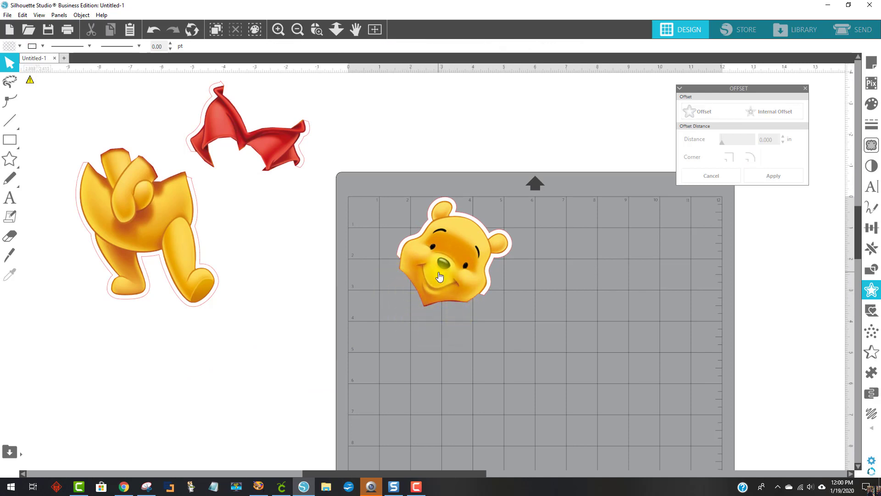
{"action": "left_click_drag", "start_coordinate": [437, 265], "coordinate": [423, 277]}
{"action": "left_click", "coordinate": [473, 321]}
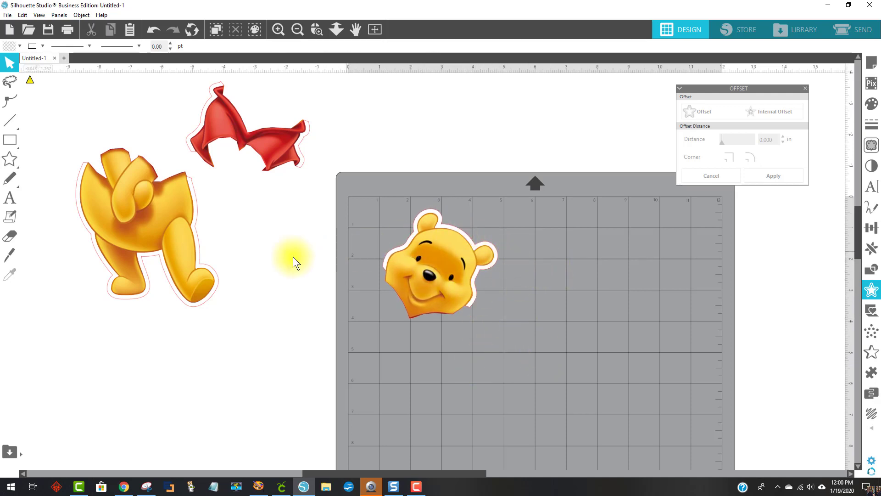
- Change the line color of the head's offset outline to light gray
{"action": "left_click", "coordinate": [450, 226]}
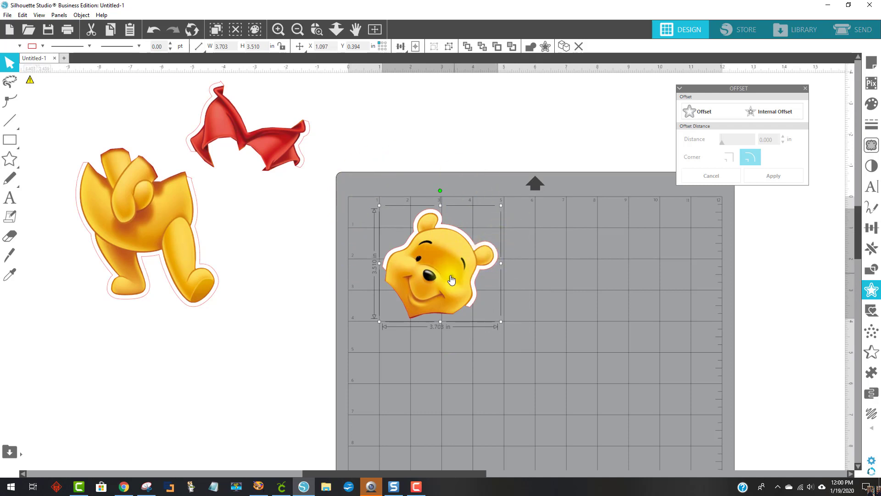
{"action": "left_click", "coordinate": [30, 46]}
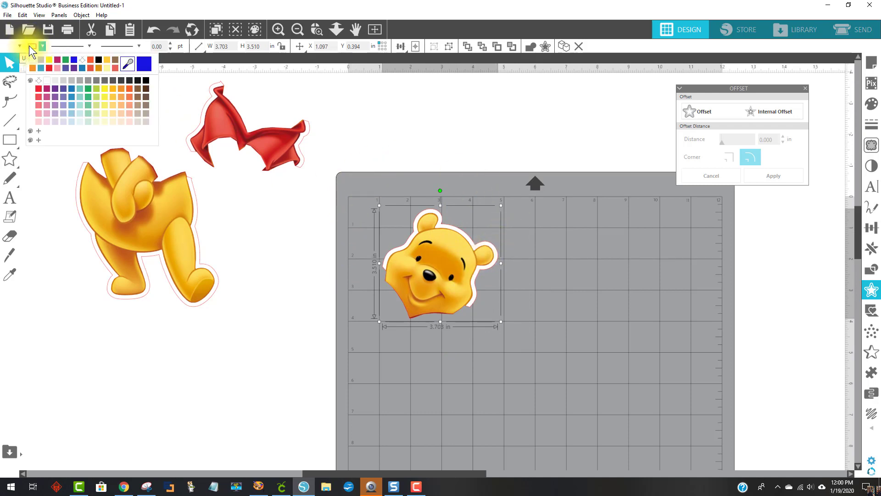
{"action": "left_click", "coordinate": [73, 80]}
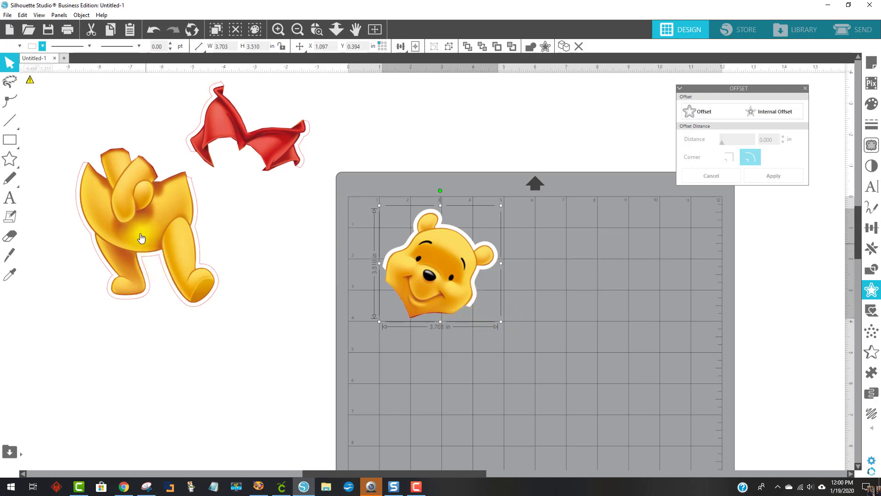
- Move the body onto the mat below the head, leaving a gap between the two pieces
{"action": "left_click_drag", "start_coordinate": [161, 228], "coordinate": [463, 378]}
{"action": "scroll", "coordinate": [528, 365], "scroll_direction": "down", "scroll_amount": 2}
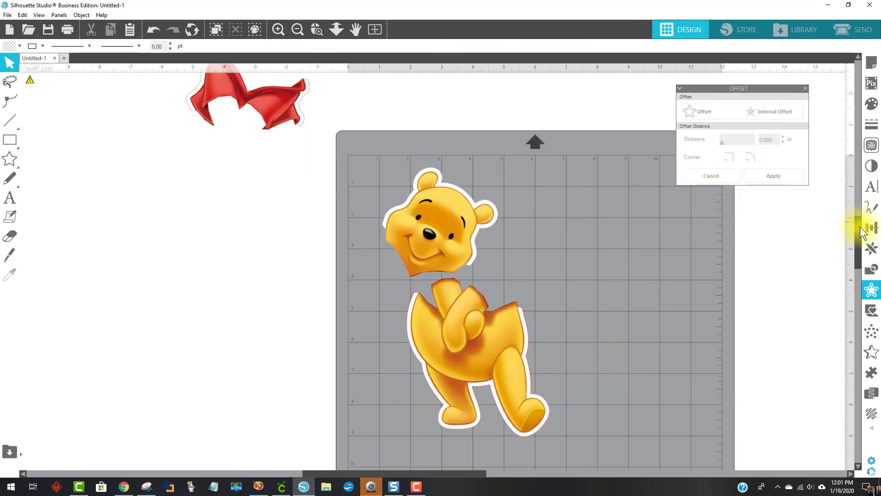
{"action": "left_click_drag", "start_coordinate": [859, 223], "coordinate": [859, 240]}
{"action": "left_click_drag", "start_coordinate": [463, 292], "coordinate": [444, 301]}
{"action": "left_click", "coordinate": [381, 208]}
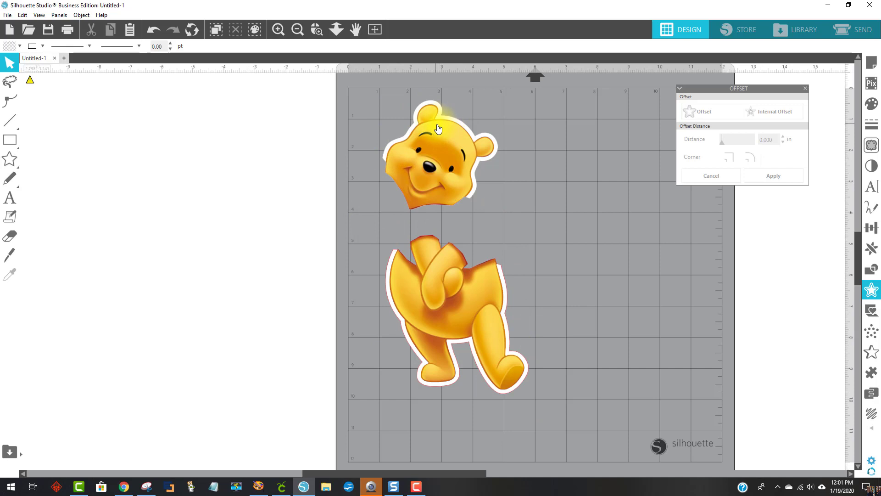
- Save the head and body together to Downloads as a 150 dpi JPEG named "winnie the pooh head for cricut"
{"action": "left_click_drag", "start_coordinate": [510, 402], "coordinate": [372, 100]}
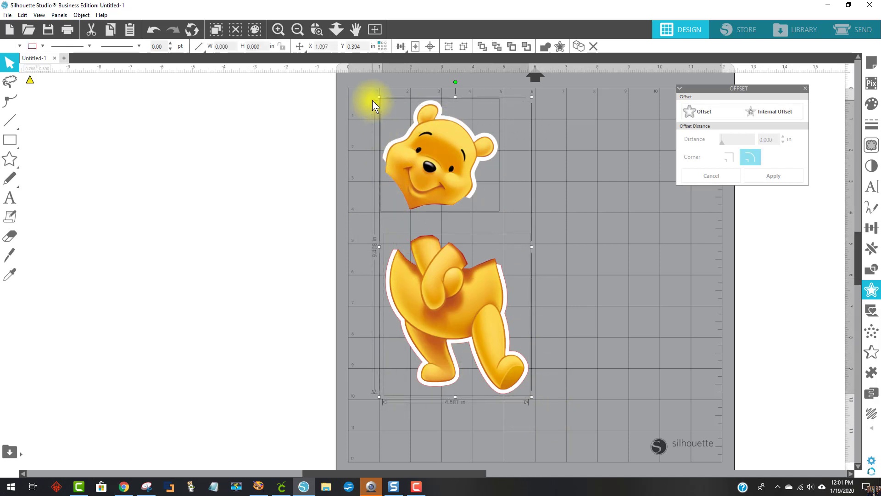
{"action": "left_click", "coordinate": [6, 16]}
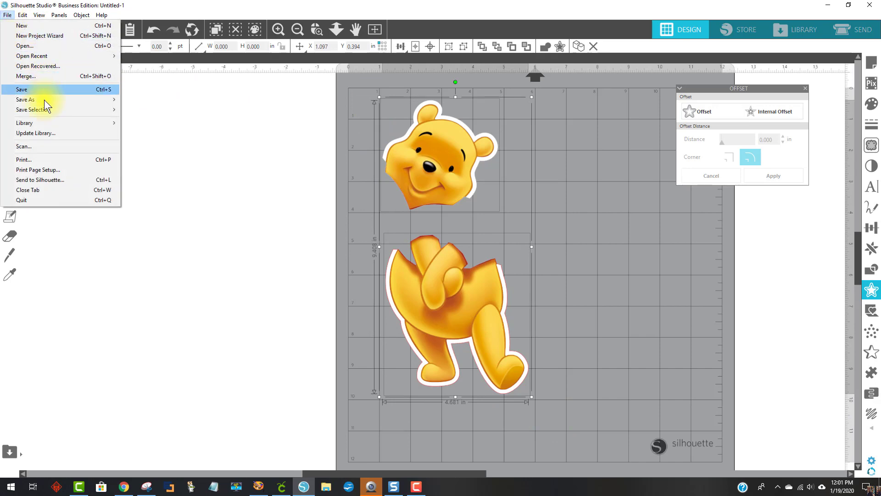
{"action": "mouse_move", "coordinate": [47, 107]}
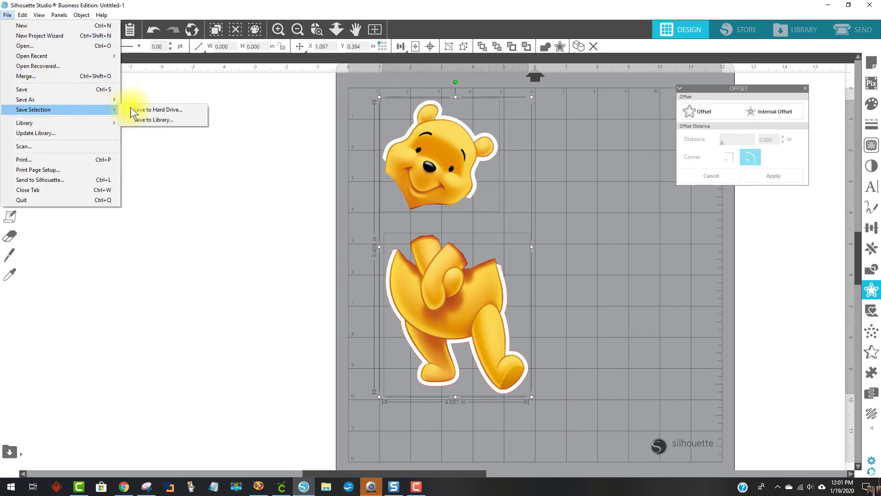
{"action": "left_click", "coordinate": [177, 110]}
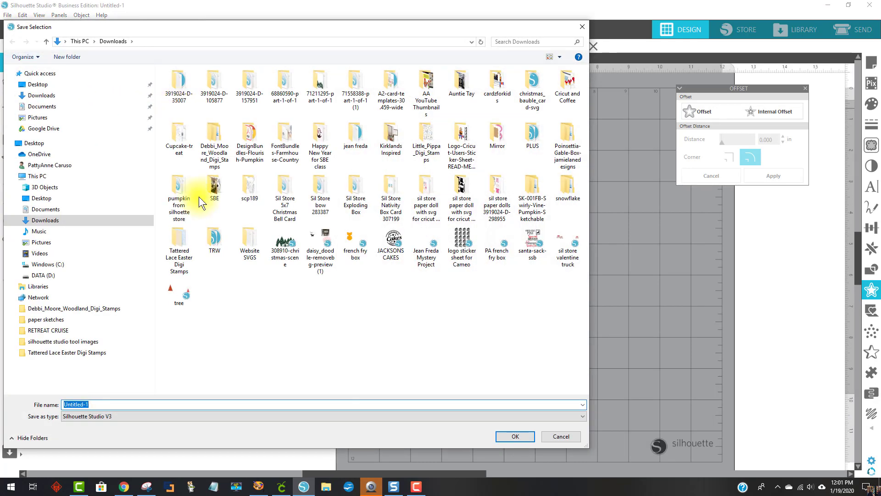
{"action": "type", "text": "winni"}
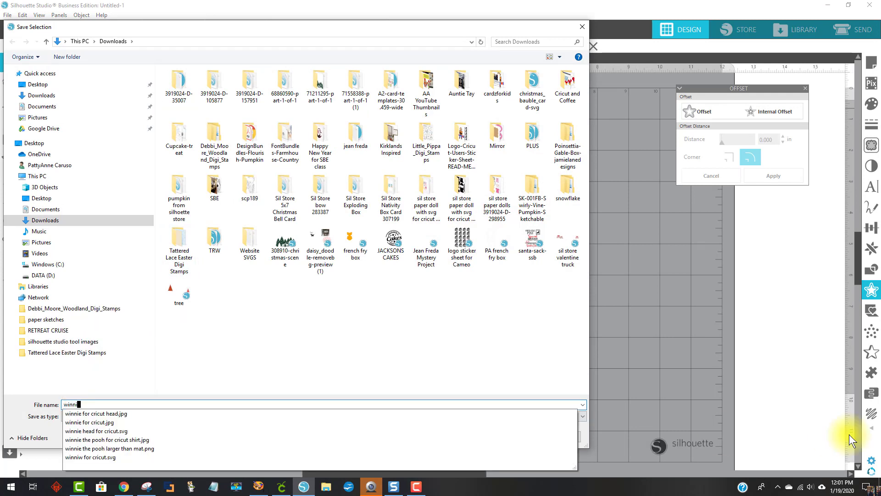
{"action": "type", "text": "e the poo"}
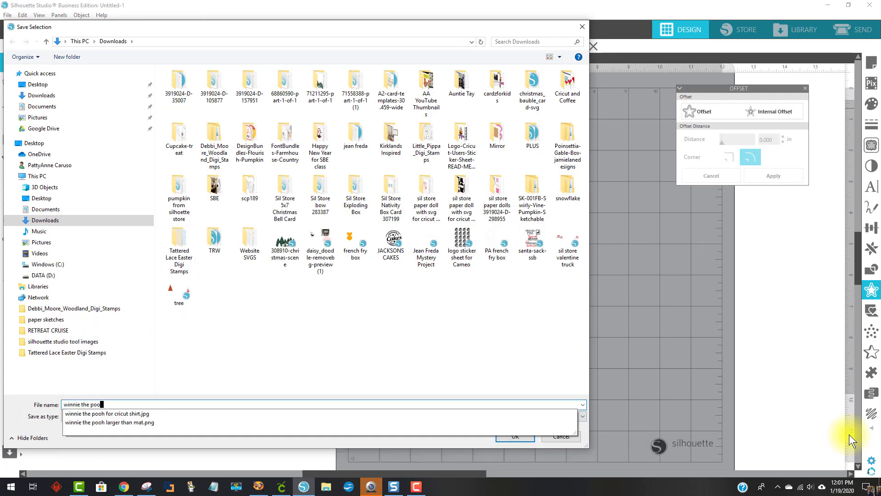
{"action": "type", "text": "h head"}
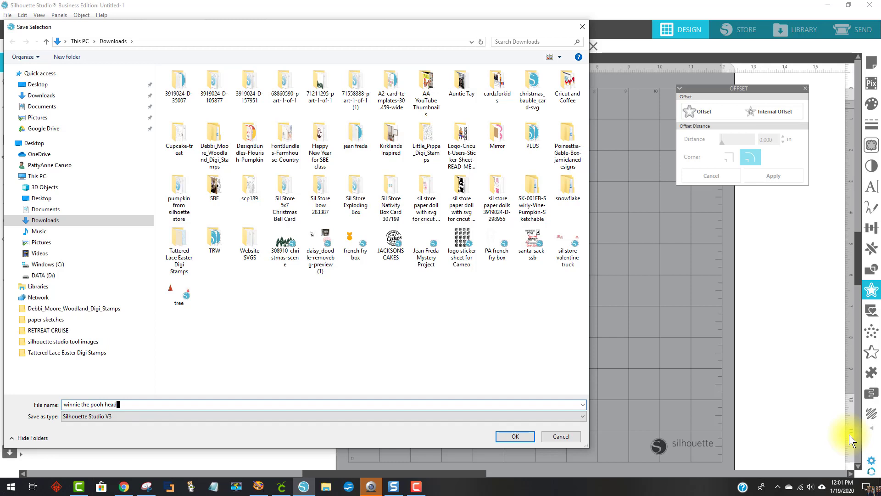
{"action": "type", "text": " for cricut"}
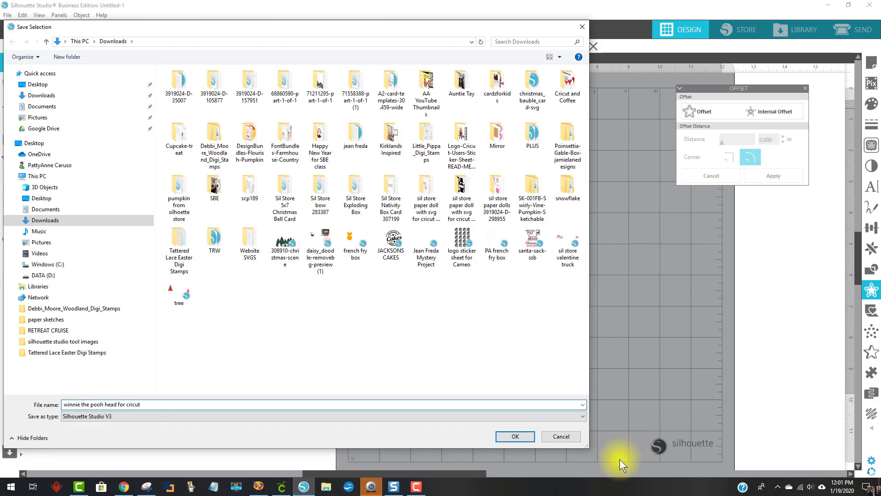
{"action": "left_click", "coordinate": [103, 415]}
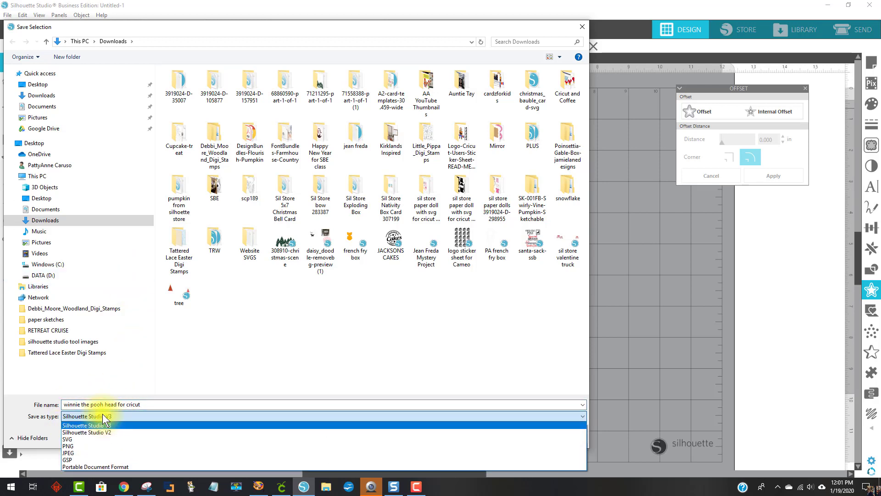
{"action": "left_click", "coordinate": [101, 453]}
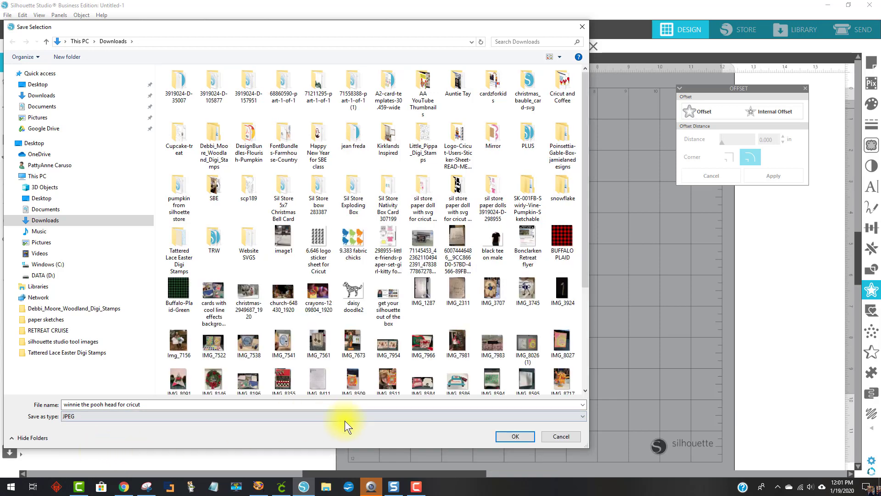
{"action": "left_click", "coordinate": [514, 439]}
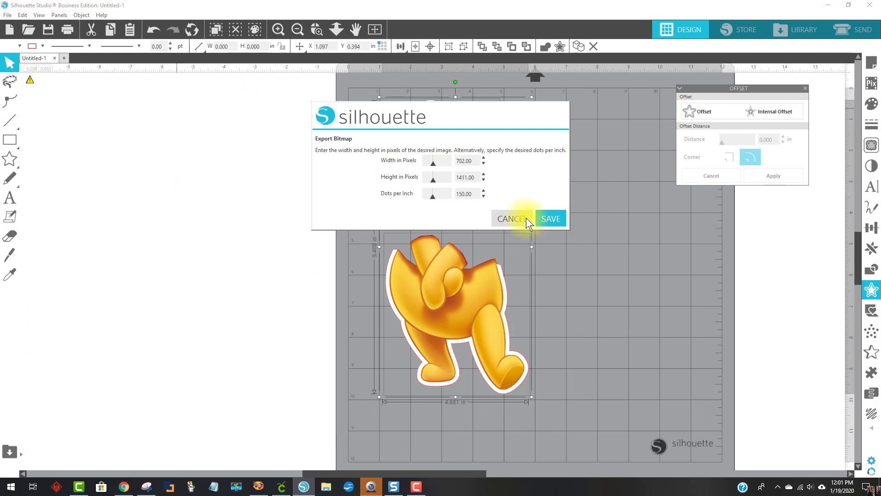
{"action": "left_click", "coordinate": [551, 218]}
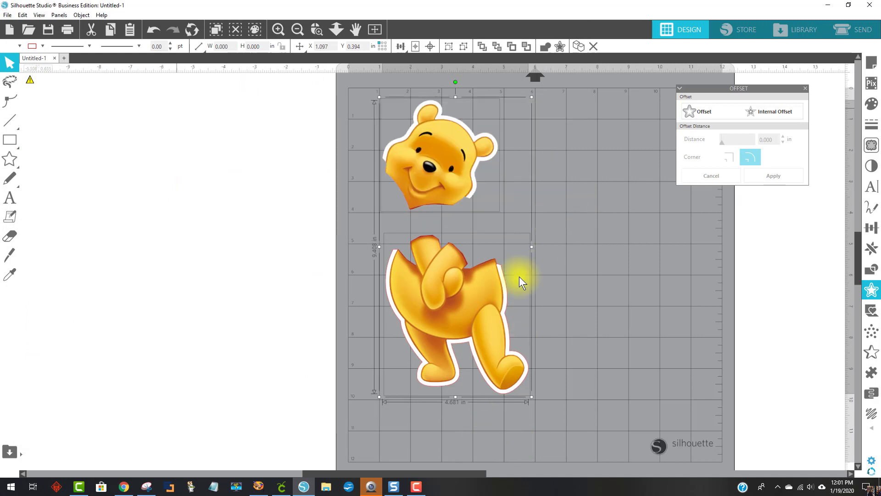
- Switch to Cricut Design Space and upload the image "winnie the pooh head for cricut" from Downloads
{"action": "left_click", "coordinate": [291, 489]}
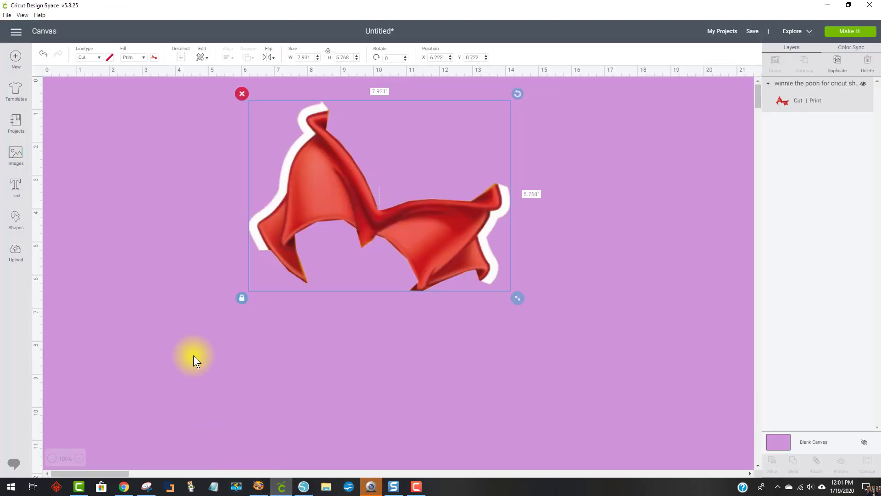
{"action": "left_click", "coordinate": [10, 249]}
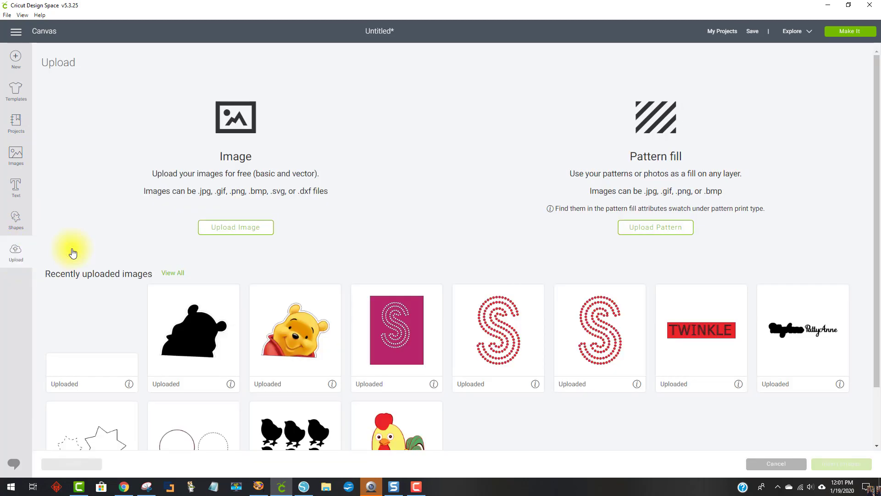
{"action": "left_click", "coordinate": [229, 228]}
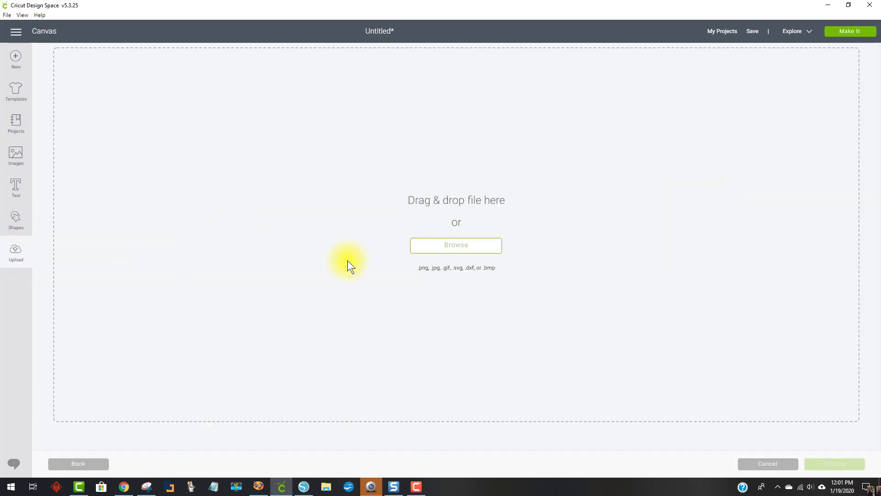
{"action": "left_click", "coordinate": [474, 248]}
{"action": "scroll", "coordinate": [469, 246], "scroll_direction": "down", "scroll_amount": 6}
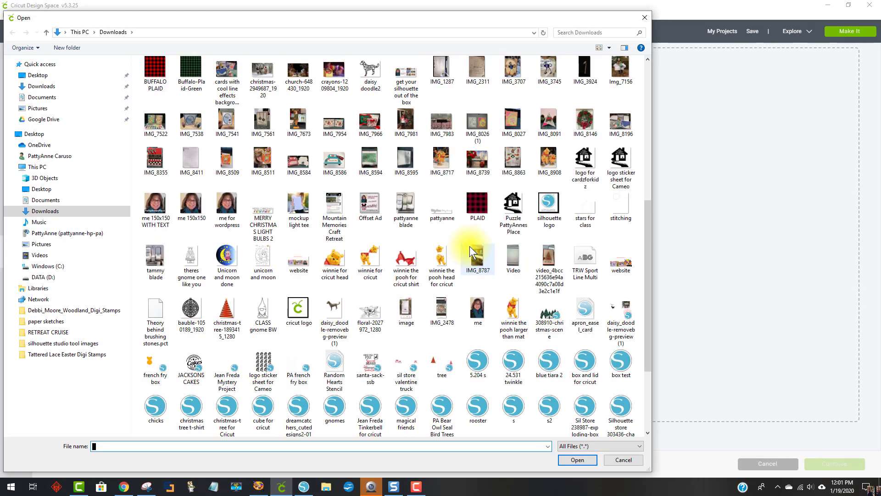
{"action": "left_click", "coordinate": [435, 261]}
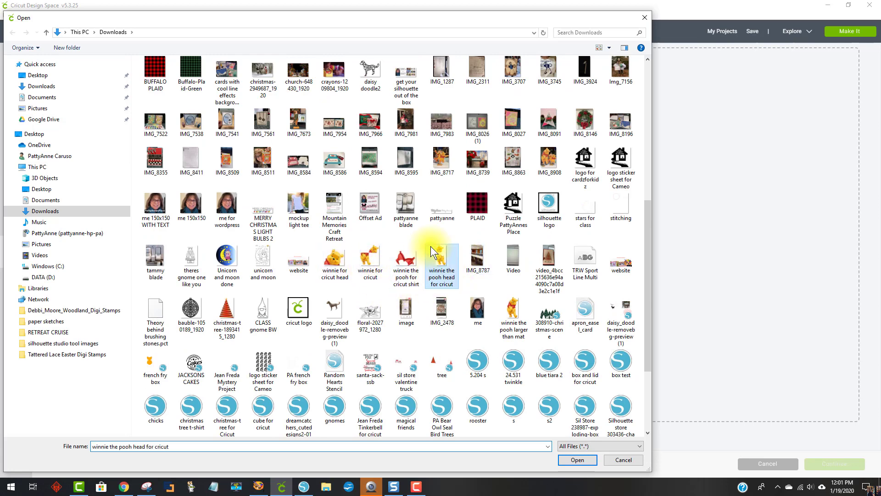
{"action": "left_click", "coordinate": [569, 457]}
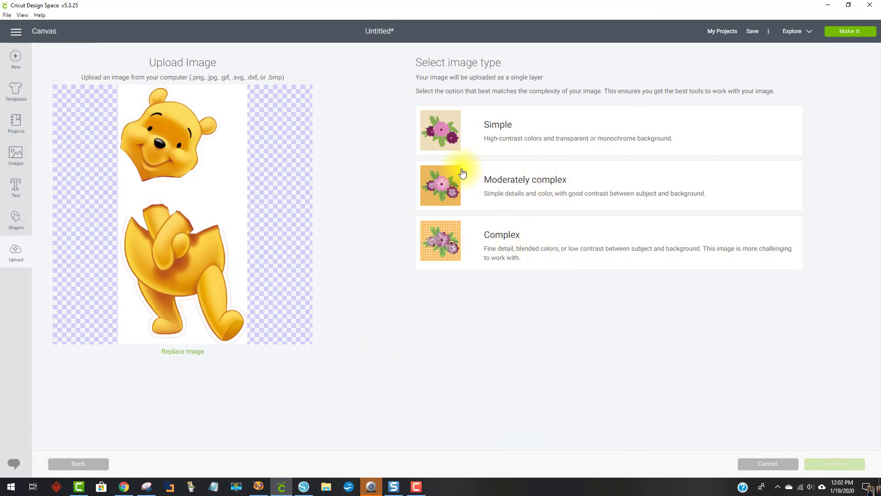
- Set the image type to Complex and erase the white background around the head and body
{"action": "left_click", "coordinate": [540, 243]}
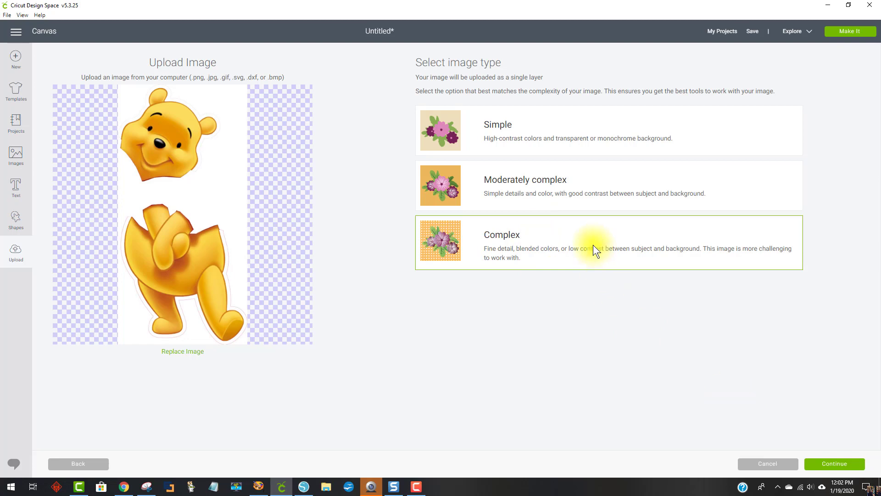
{"action": "left_click", "coordinate": [834, 460]}
{"action": "left_click", "coordinate": [397, 87]}
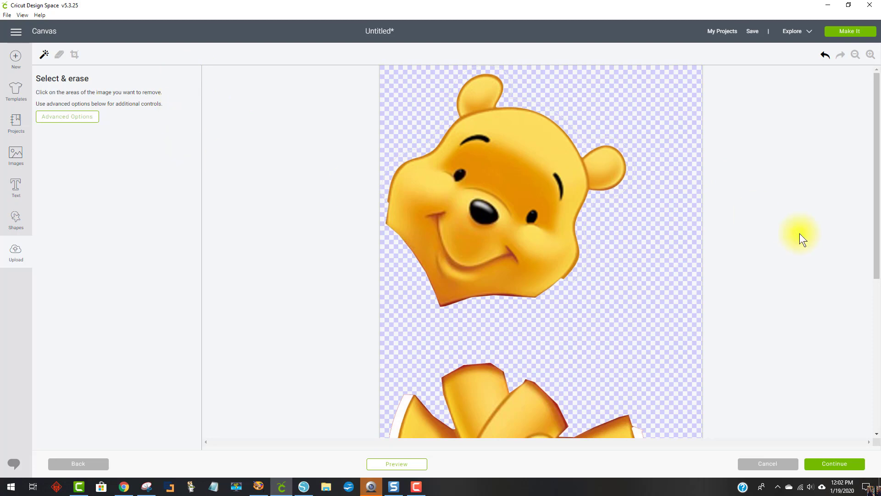
- Undo the background erase and try erasing the white background again with a color tolerance of 14, then undo that erase
{"action": "left_click", "coordinate": [825, 57]}
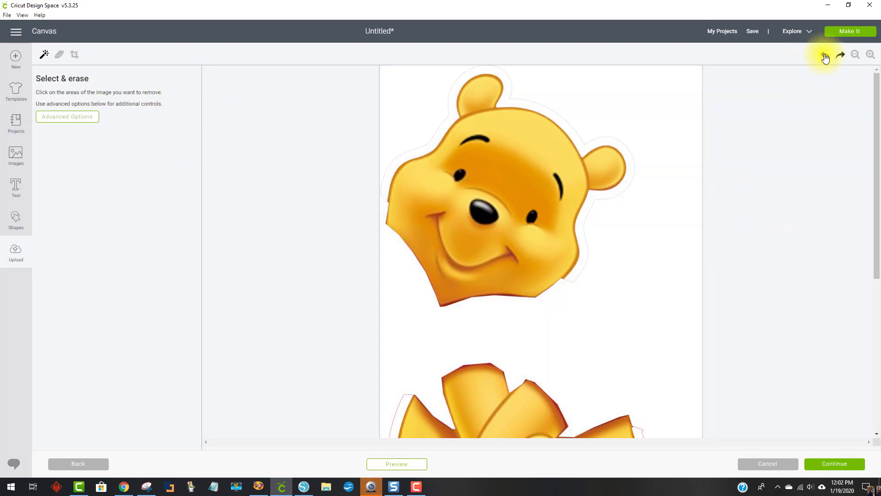
{"action": "left_click", "coordinate": [61, 118]}
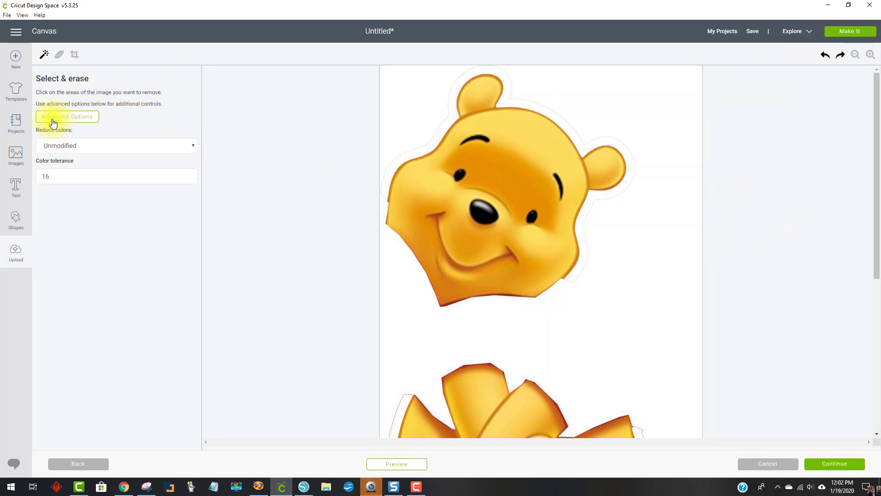
{"action": "double_click", "coordinate": [43, 177]}
{"action": "type", "text": "14"}
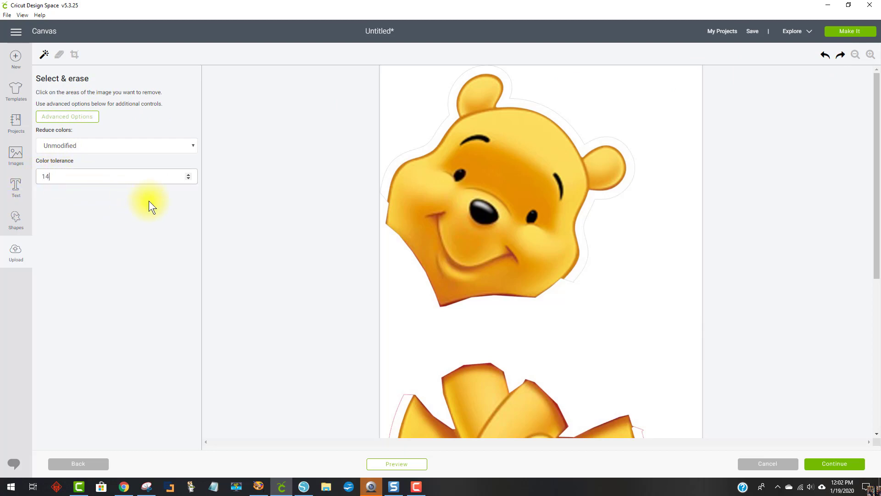
{"action": "left_click", "coordinate": [416, 109]}
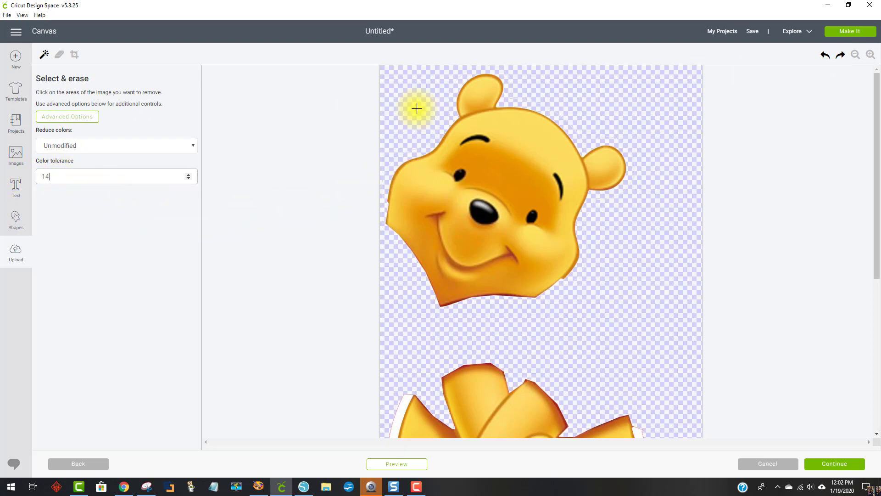
{"action": "left_click", "coordinate": [823, 55]}
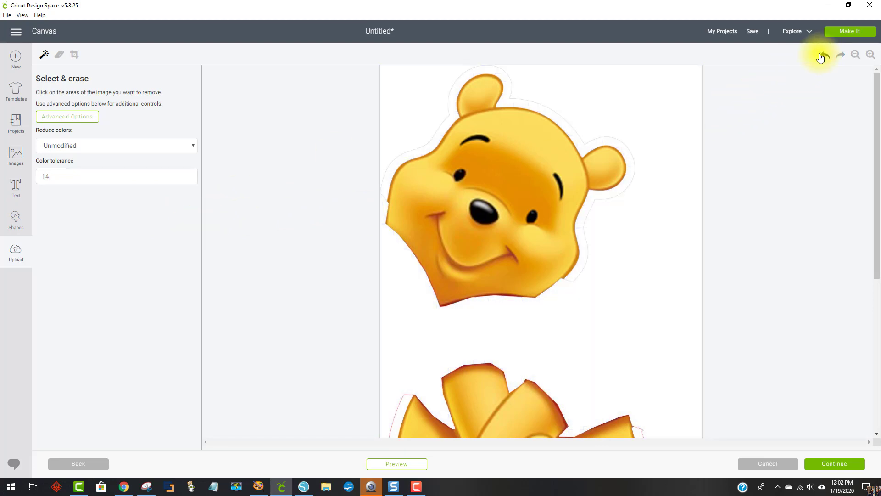
- Try erasing the white background around both pieces with a color tolerance of 12, preview the image and return to erasing
{"action": "double_click", "coordinate": [47, 176]}
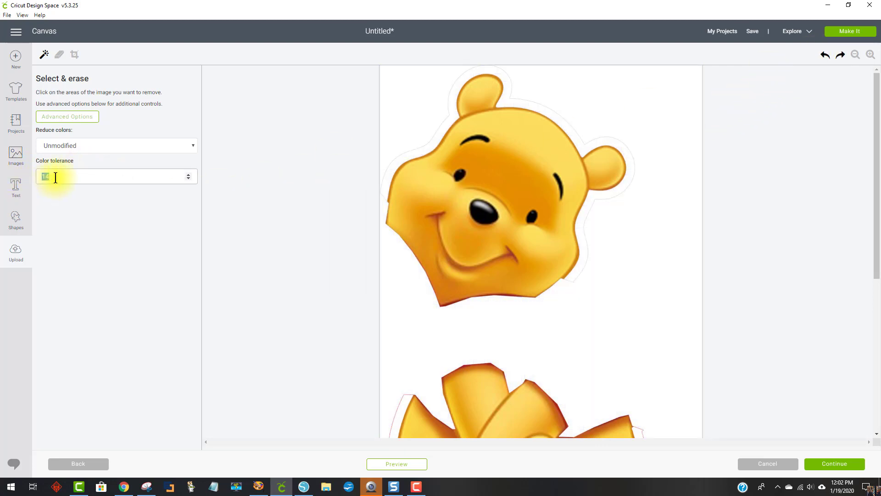
{"action": "type", "text": "12"}
{"action": "left_click", "coordinate": [404, 100]}
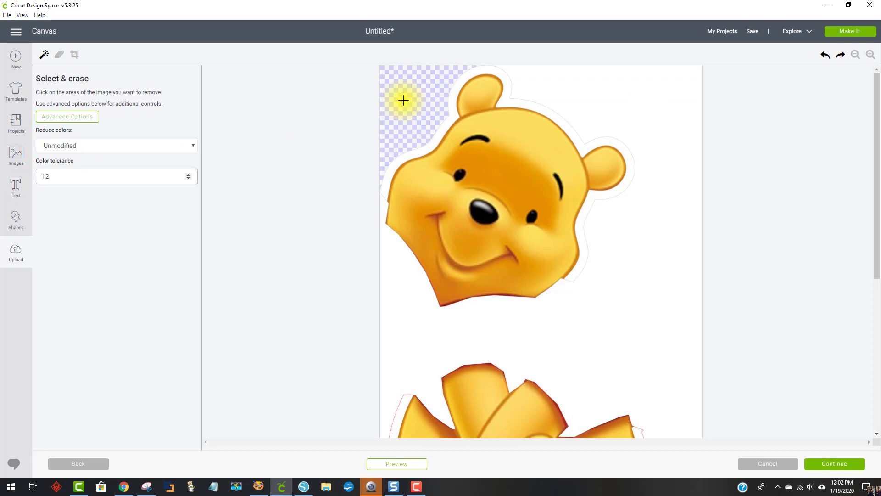
{"action": "left_click", "coordinate": [594, 102]}
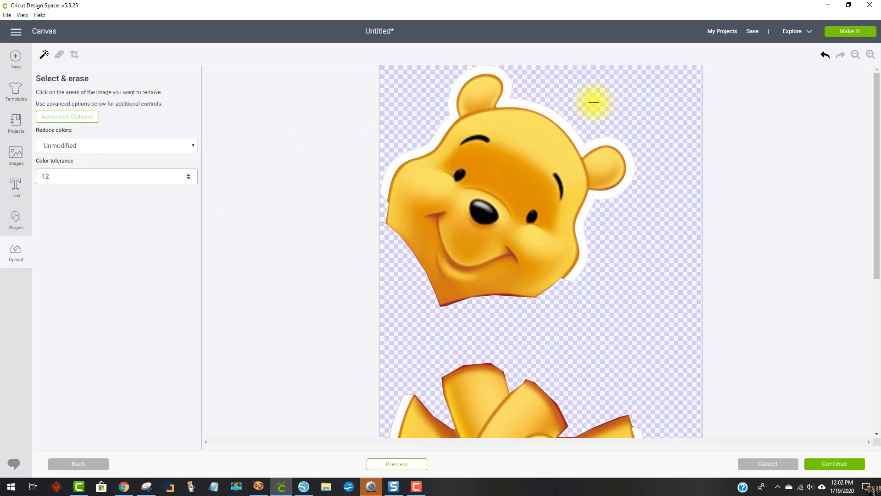
{"action": "scroll", "coordinate": [742, 280], "scroll_direction": "down", "scroll_amount": 6}
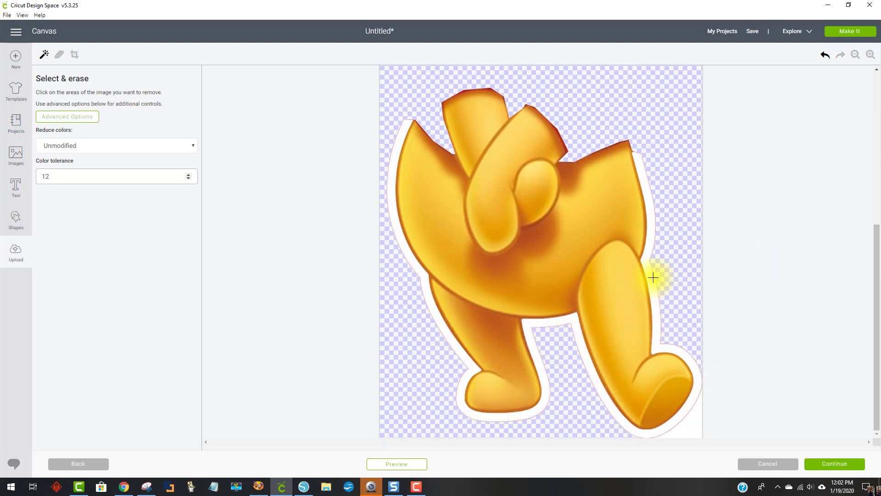
{"action": "scroll", "coordinate": [742, 282], "scroll_direction": "up", "scroll_amount": 6}
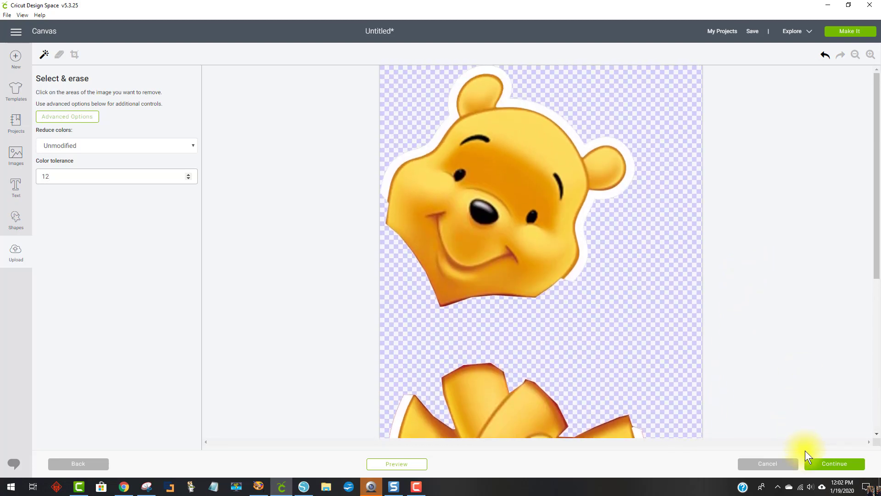
{"action": "left_click", "coordinate": [817, 464]}
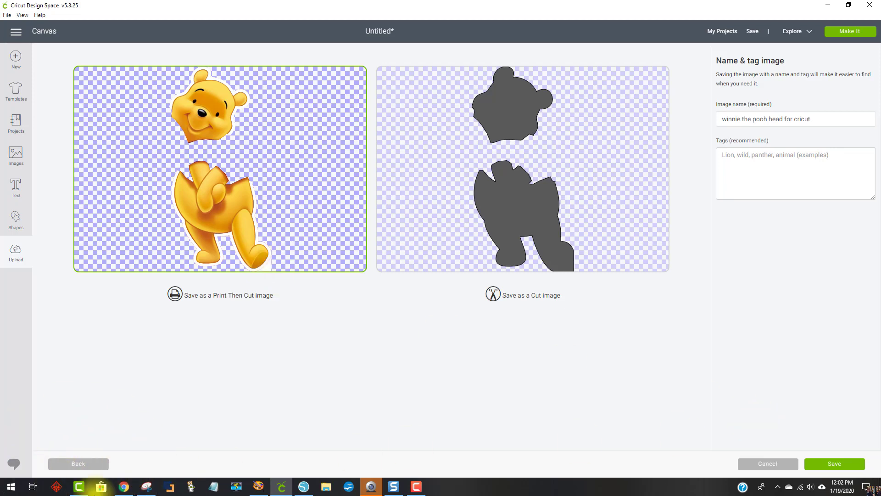
{"action": "left_click", "coordinate": [83, 467]}
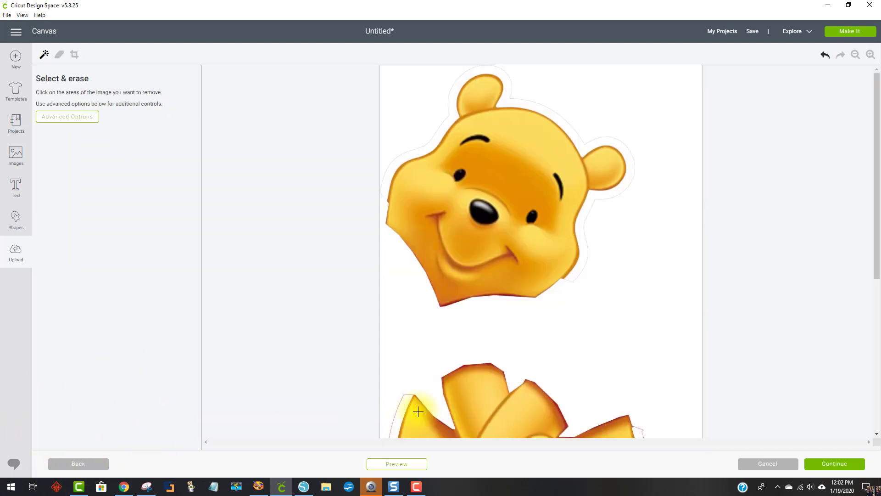
- Set the color tolerance to 12 and erase the white background around the head and body, including the corner beside the lower foot
{"action": "scroll", "coordinate": [547, 283], "scroll_direction": "down", "scroll_amount": 3}
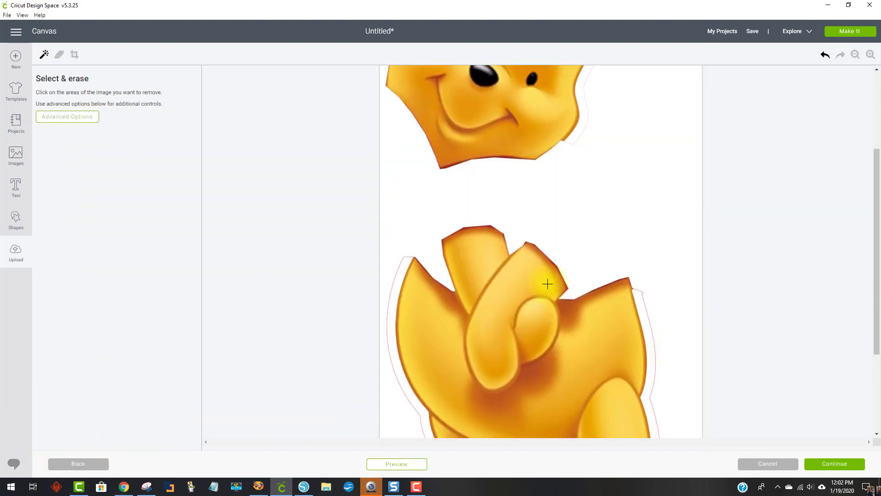
{"action": "left_click", "coordinate": [79, 116]}
{"action": "double_click", "coordinate": [58, 176]}
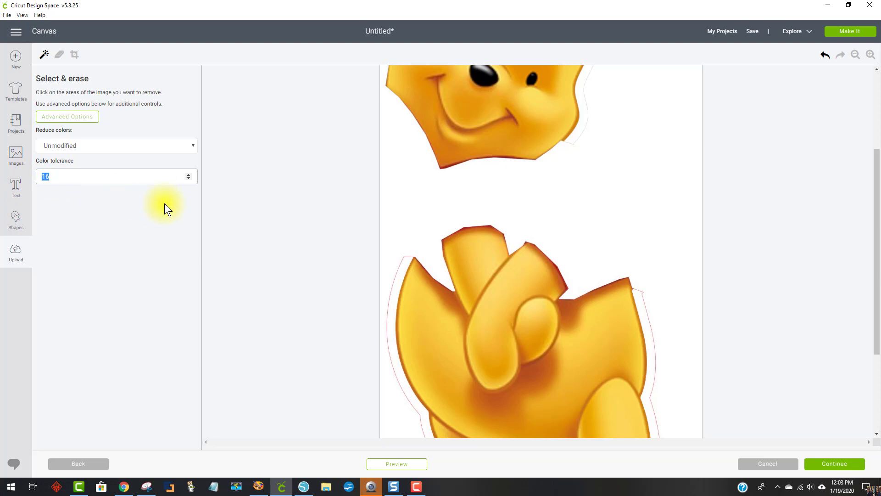
{"action": "type", "text": "12"}
{"action": "left_click", "coordinate": [415, 170]}
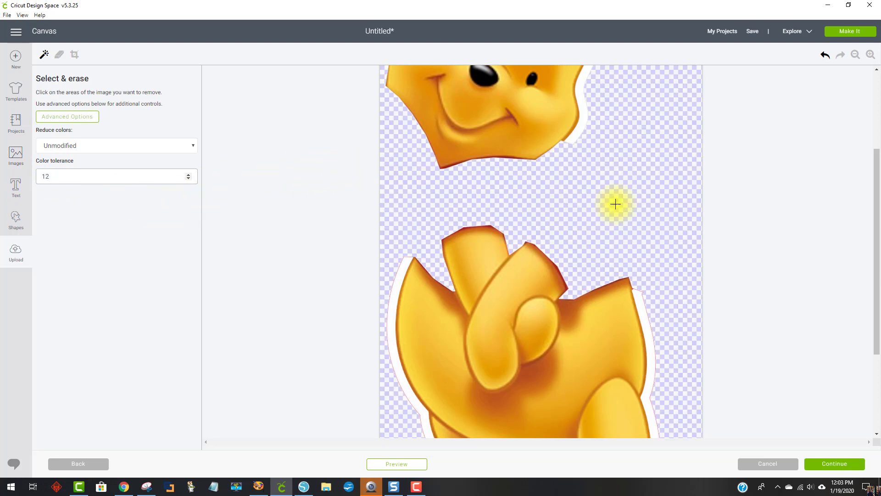
{"action": "scroll", "coordinate": [652, 201], "scroll_direction": "up", "scroll_amount": 3}
{"action": "left_click", "coordinate": [419, 116]}
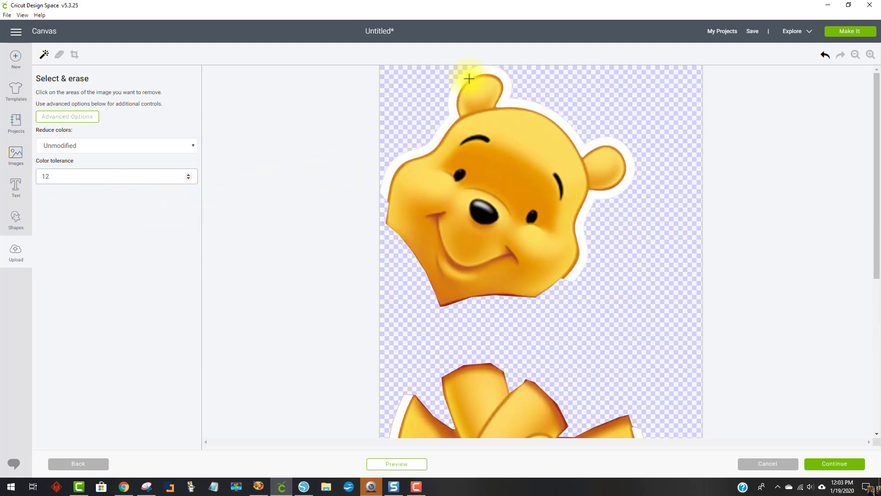
{"action": "scroll", "coordinate": [597, 140], "scroll_direction": "down", "scroll_amount": 6}
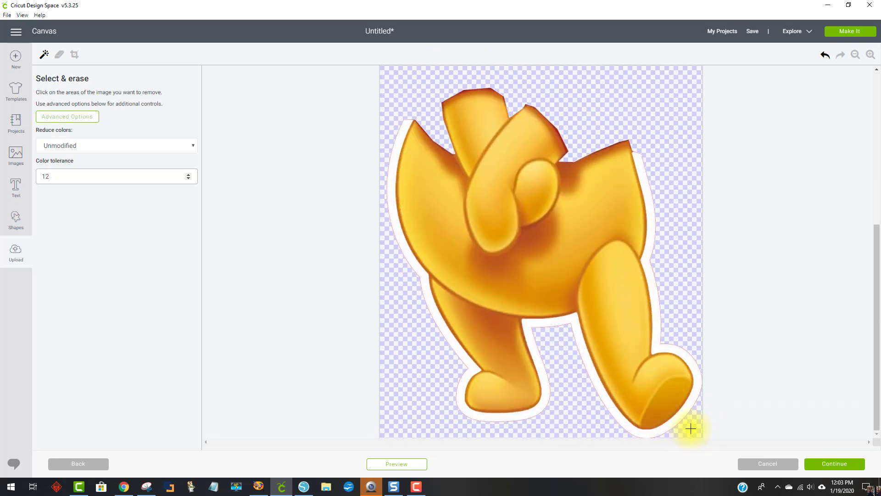
{"action": "left_click", "coordinate": [838, 465]}
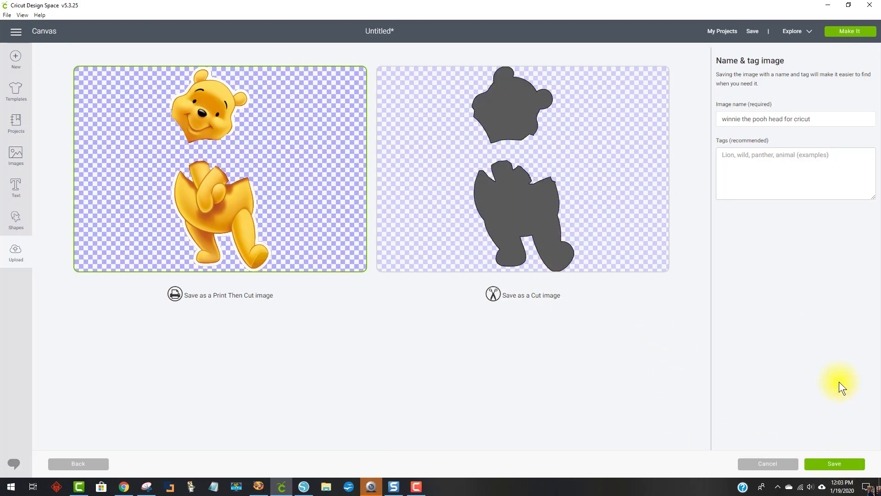
- Save the upload as the Print Then Cut image "winnie the pooh head for cricut" and insert it onto the canvas
{"action": "left_click", "coordinate": [836, 464]}
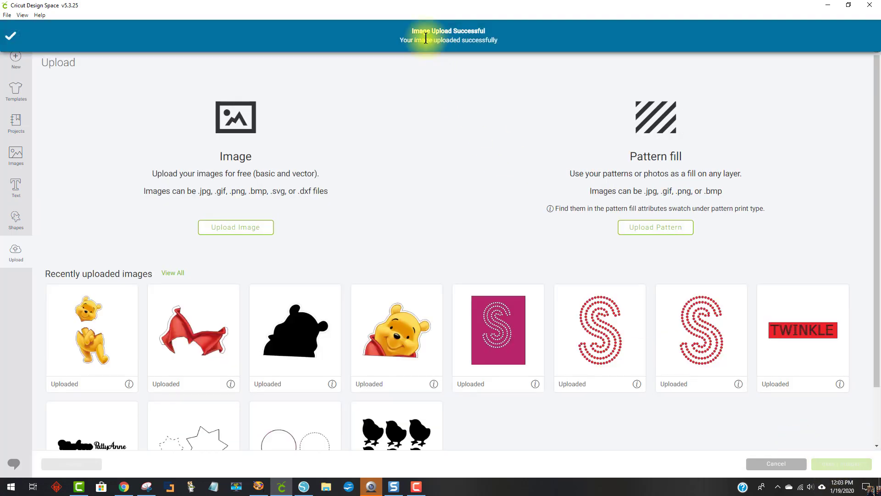
{"action": "left_click", "coordinate": [92, 335]}
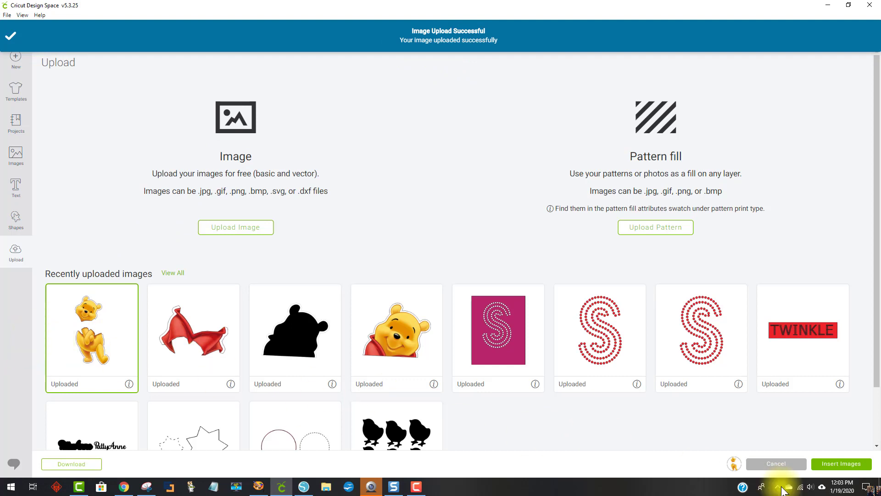
{"action": "left_click", "coordinate": [827, 464]}
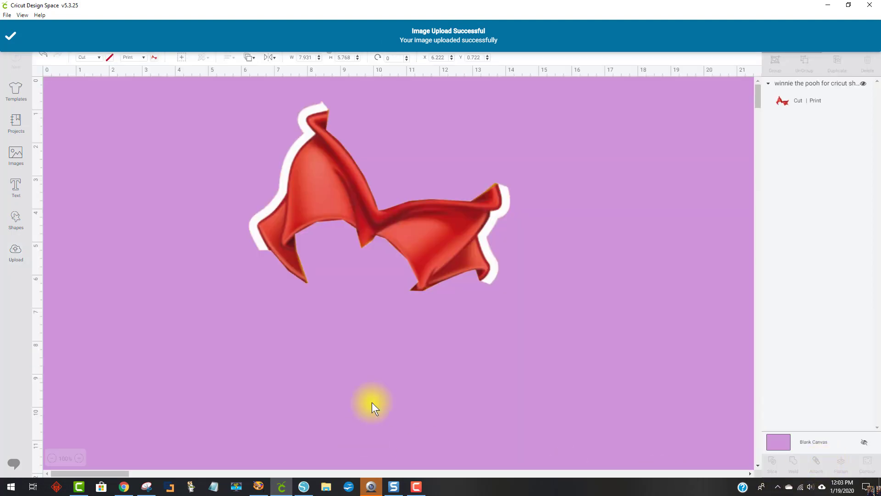
- Delete the red shirt from the canvas and move the head-and-body image to about X 6.6, Y 1.04
{"action": "left_click_drag", "start_coordinate": [419, 238], "coordinate": [656, 260]}
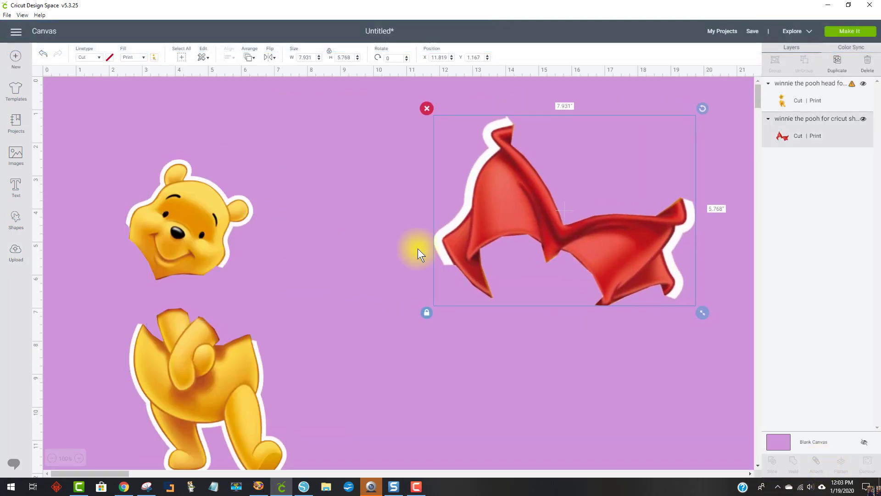
{"action": "left_click_drag", "start_coordinate": [203, 227], "coordinate": [296, 179]}
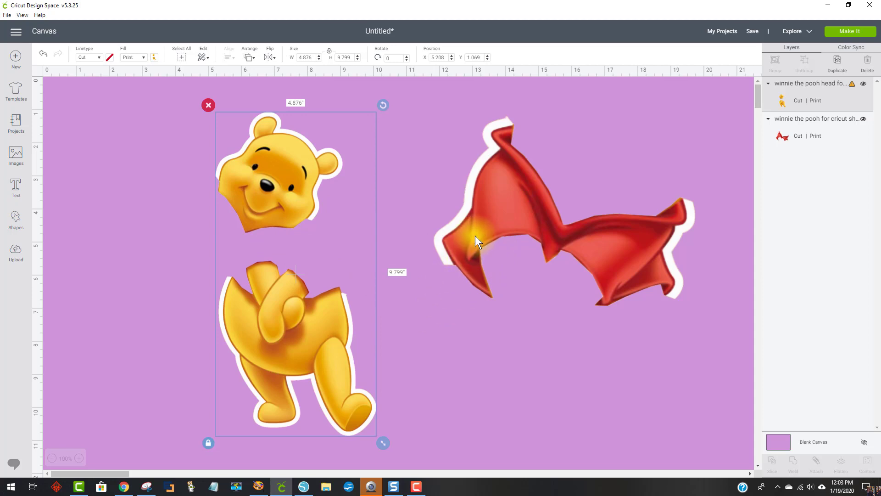
{"action": "left_click", "coordinate": [486, 229]}
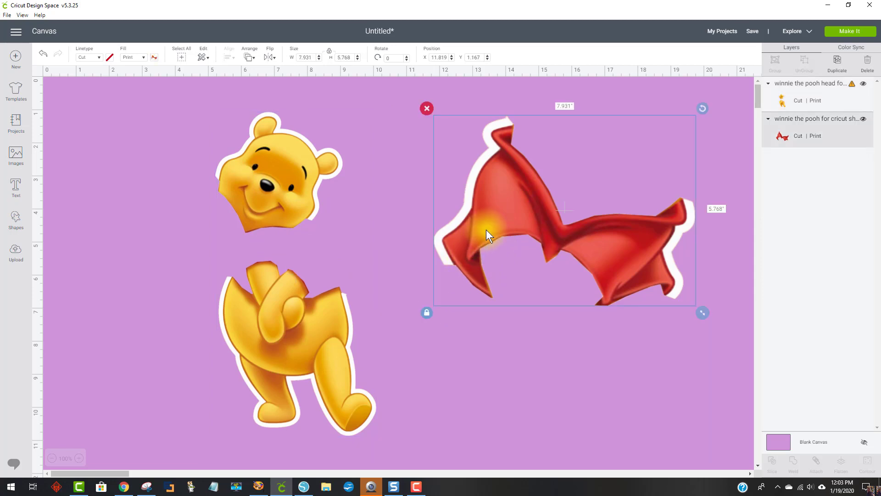
{"action": "key", "text": "Delete"}
{"action": "left_click_drag", "start_coordinate": [323, 218], "coordinate": [370, 199]}
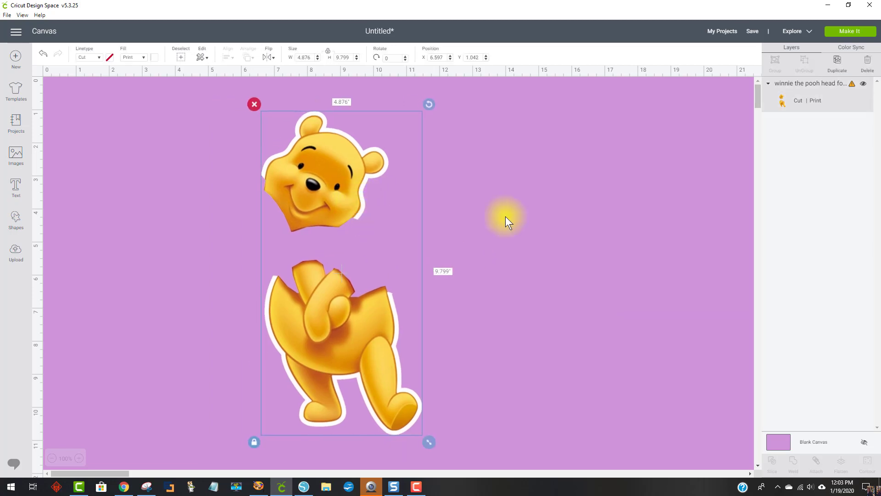
- Try to make the project with the head and body still combined as one image
{"action": "left_click", "coordinate": [853, 36]}
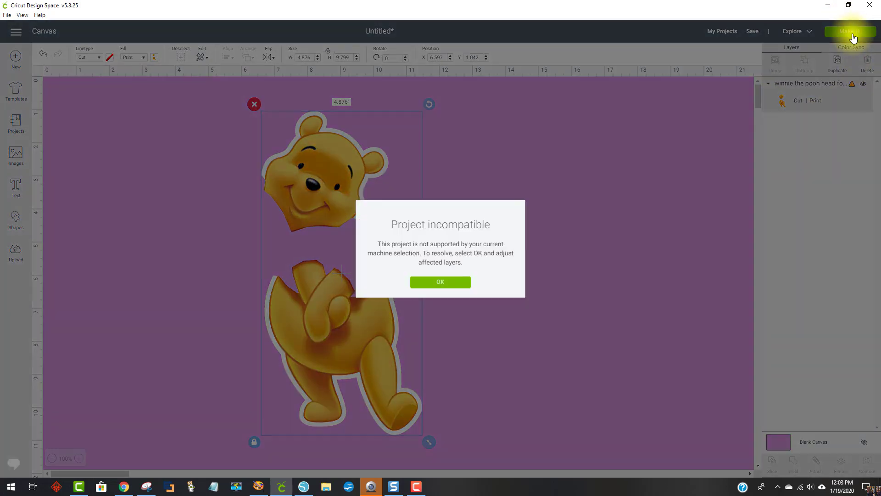
{"action": "left_click", "coordinate": [445, 283]}
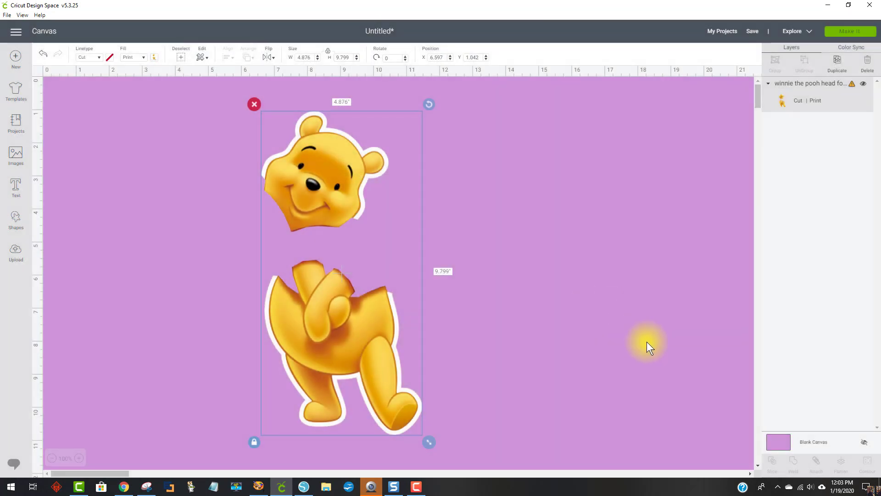
{"action": "left_click", "coordinate": [532, 288]}
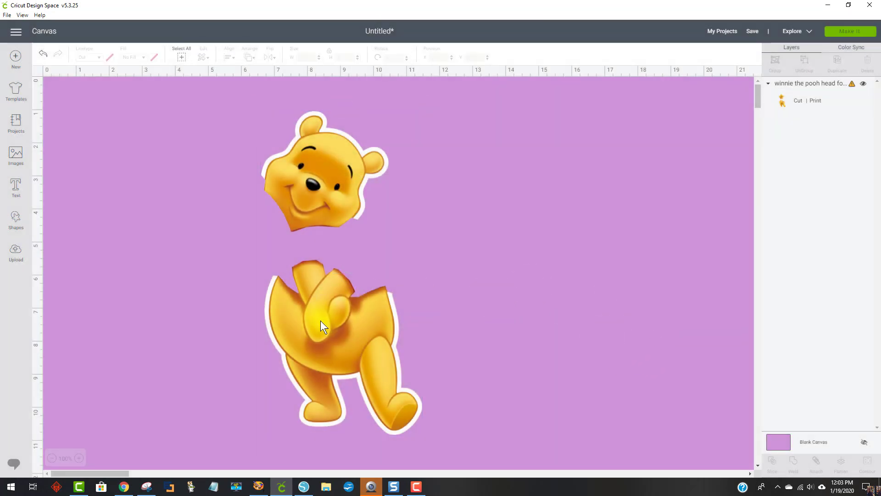
{"action": "left_click", "coordinate": [340, 344]}
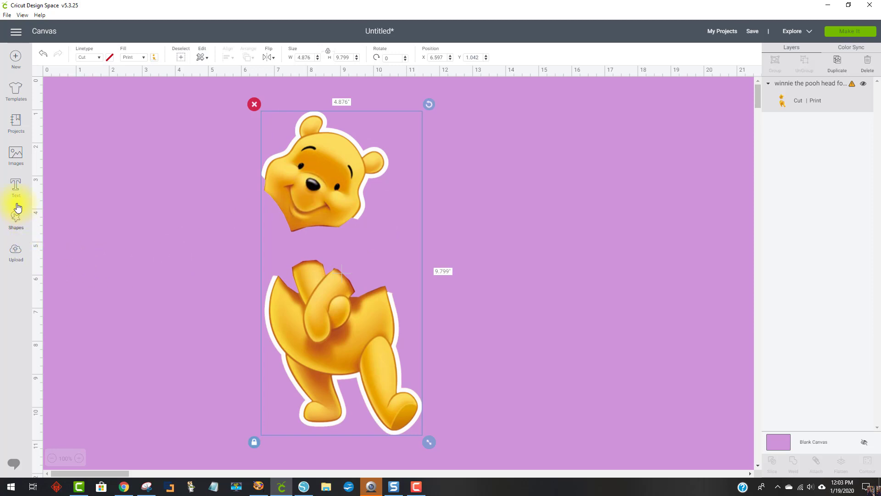
- Add a square over Pooh's head and enlarge it to about 4.64 inches so it covers the head but not the body
{"action": "left_click", "coordinate": [15, 222]}
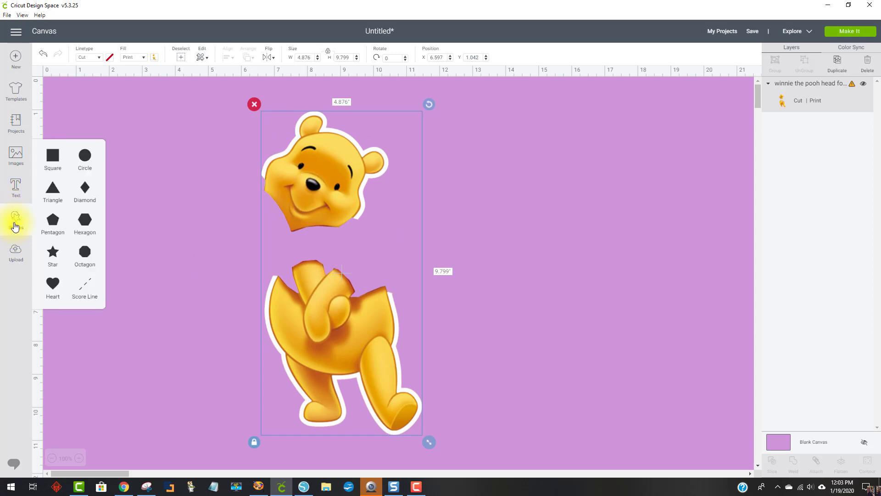
{"action": "left_click", "coordinate": [59, 162]}
{"action": "left_click_drag", "start_coordinate": [232, 250], "coordinate": [328, 167]}
{"action": "left_click_drag", "start_coordinate": [365, 214], "coordinate": [415, 249]}
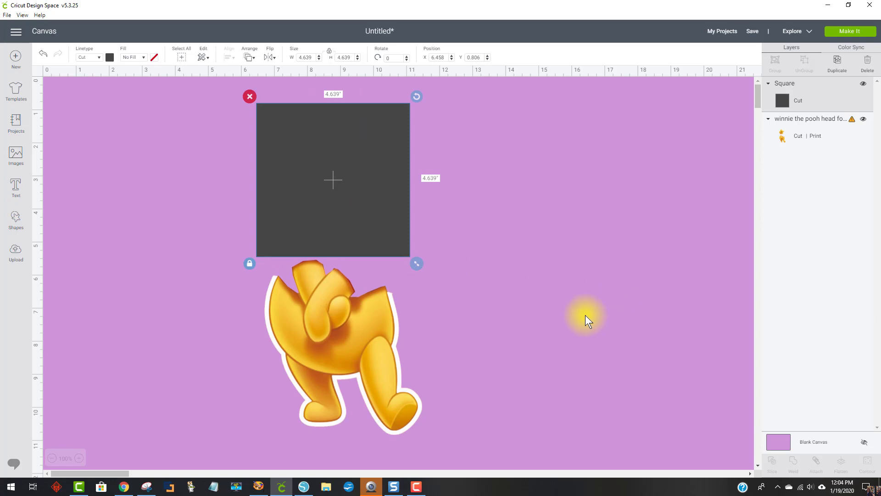
- Slice the head-and-body image with the square, and delete the leftover gray head silhouette and square cutout
{"action": "left_click_drag", "start_coordinate": [585, 315], "coordinate": [365, 148]}
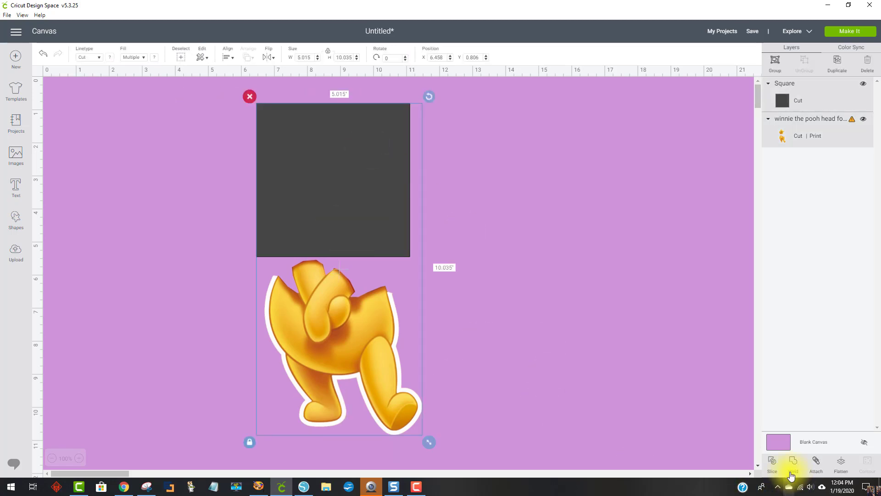
{"action": "left_click", "coordinate": [773, 464]}
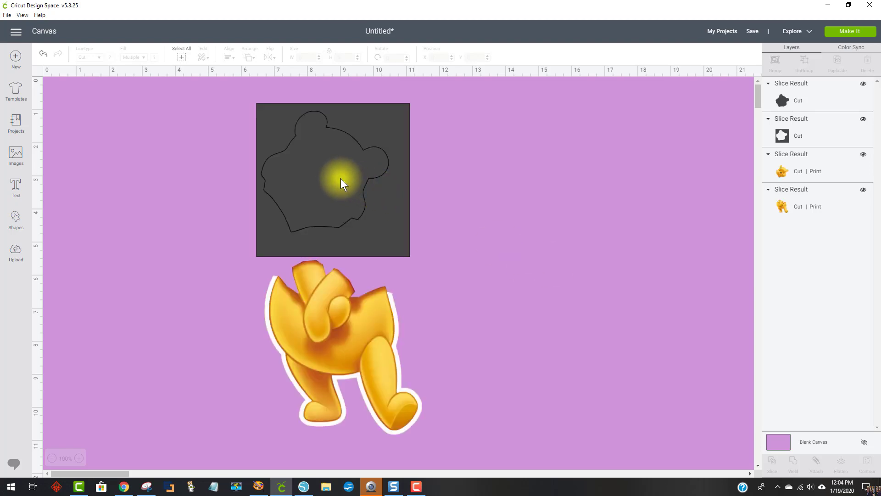
{"action": "left_click_drag", "start_coordinate": [341, 180], "coordinate": [515, 198]}
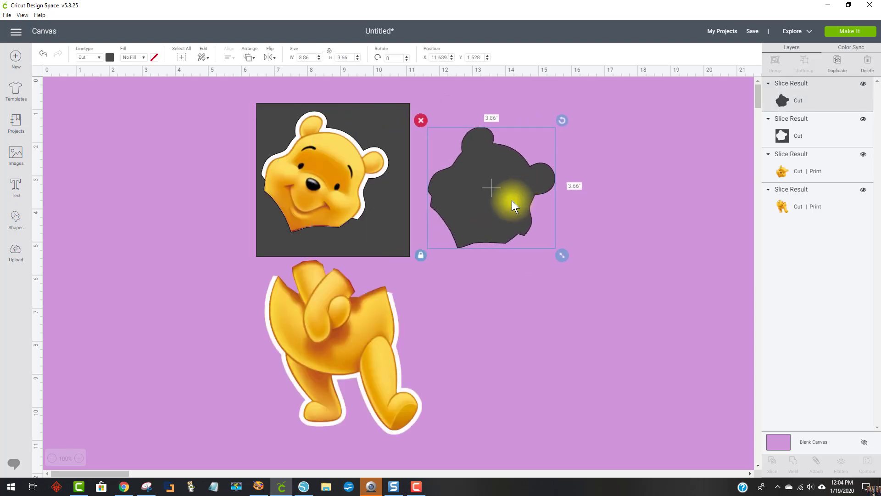
{"action": "left_click", "coordinate": [421, 120]}
{"action": "left_click_drag", "start_coordinate": [387, 123], "coordinate": [572, 160]}
{"action": "key", "text": "Delete"}
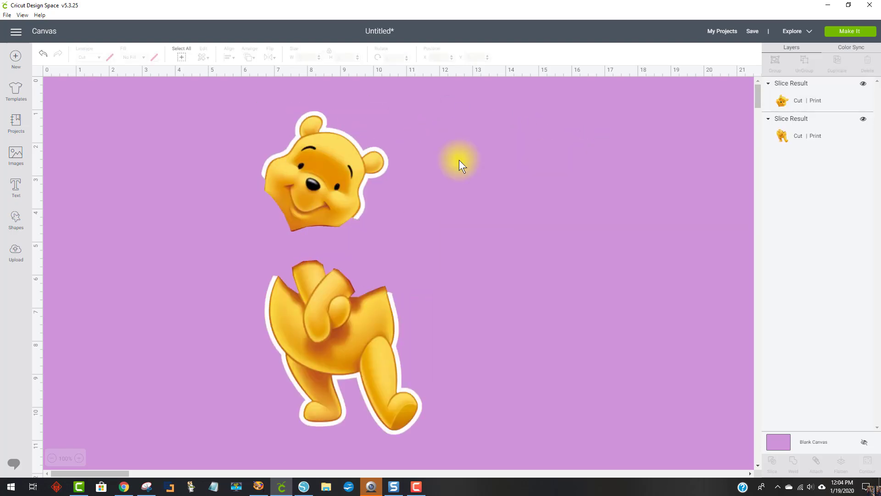
- Move Pooh's head up slightly and the body to about X 6.29, Y 5.10, and preview both pieces on the print mat
{"action": "mouse_move", "coordinate": [350, 155]}
{"action": "left_mouse_down"}
{"action": "mouse_move", "coordinate": [360, 142]}
{"action": "mouse_move", "coordinate": [349, 141]}
{"action": "left_mouse_up"}
{"action": "left_click_drag", "start_coordinate": [334, 316], "coordinate": [318, 302]}
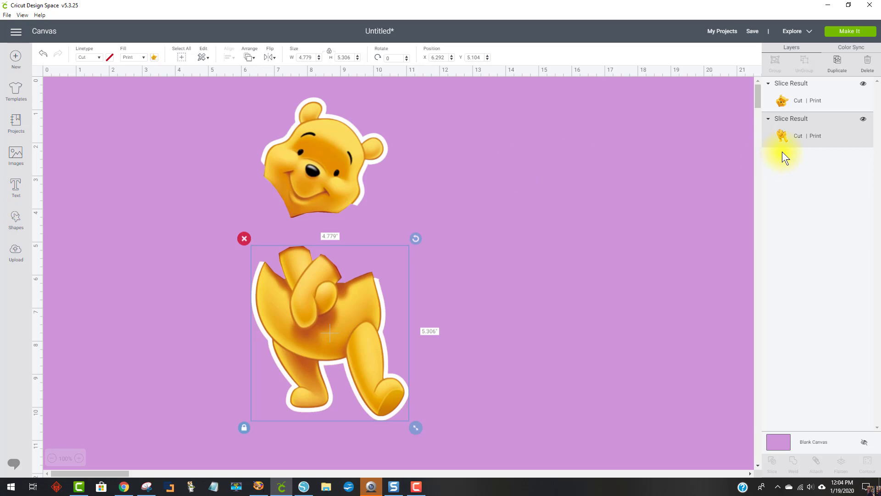
{"action": "left_click", "coordinate": [838, 33]}
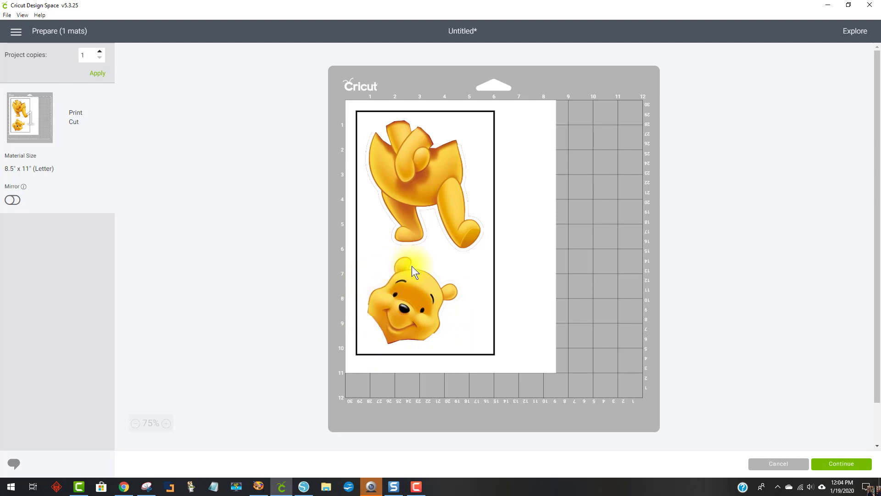
{"action": "left_click", "coordinate": [774, 464]}
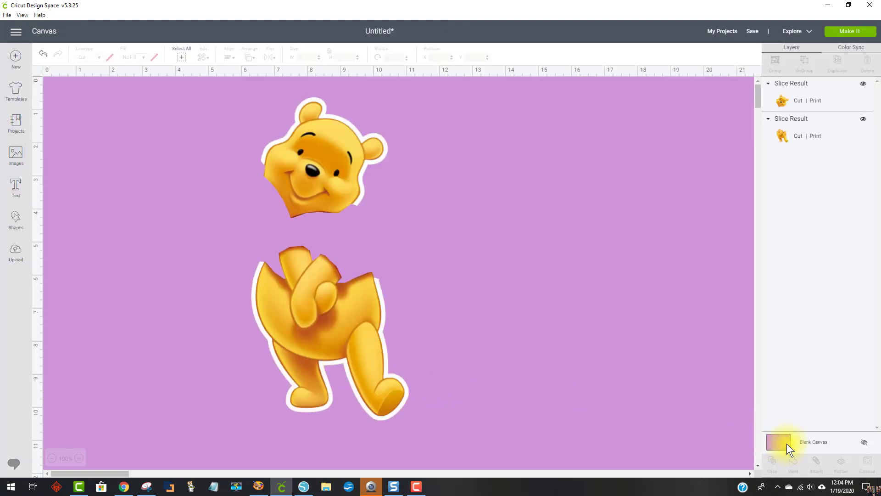
- Change the canvas background color to white
{"action": "left_click", "coordinate": [786, 444]}
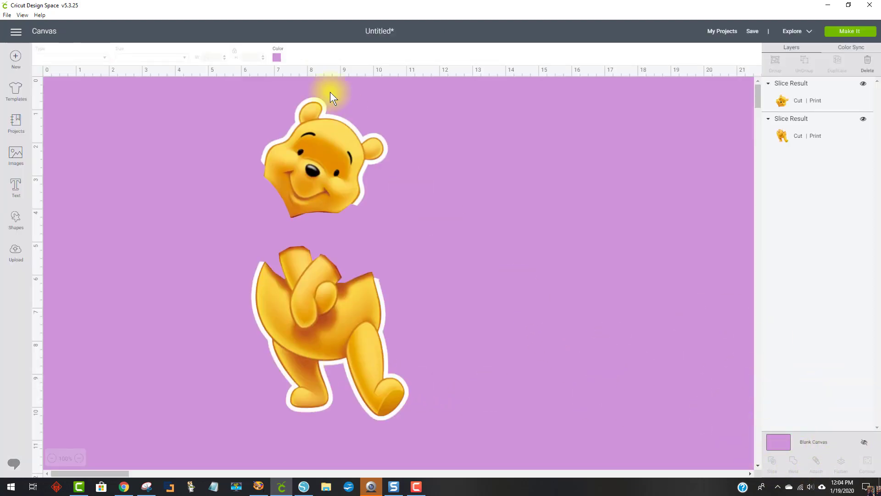
{"action": "left_click", "coordinate": [275, 57]}
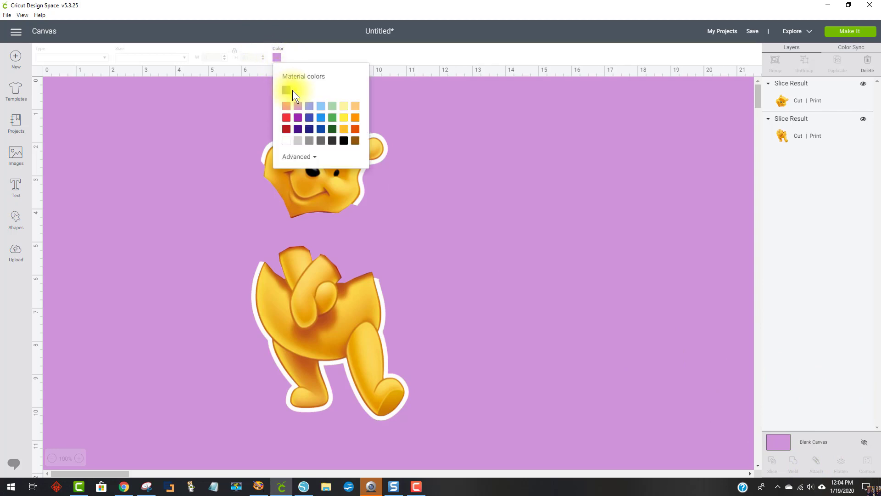
{"action": "left_click", "coordinate": [287, 142]}
{"action": "left_click", "coordinate": [547, 249]}
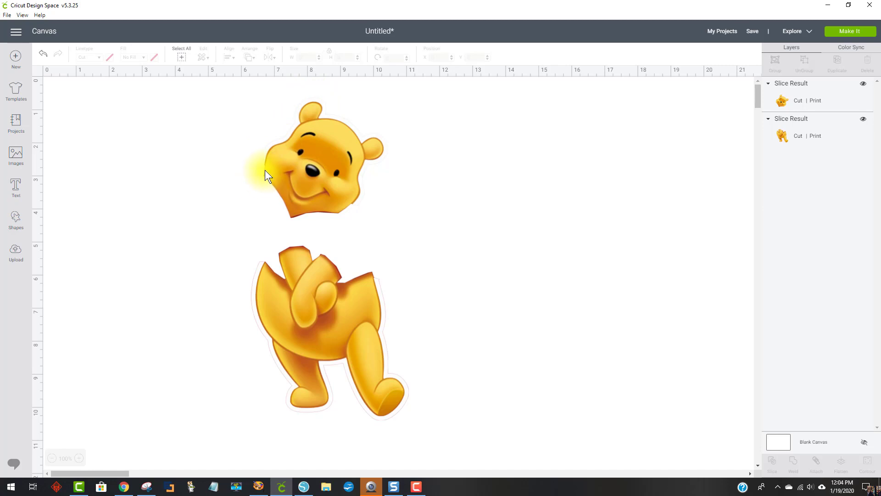
- Move Pooh's head to about X 6.51, Y 0.75, and change the canvas background color to blue
{"action": "left_click_drag", "start_coordinate": [289, 169], "coordinate": [312, 177]}
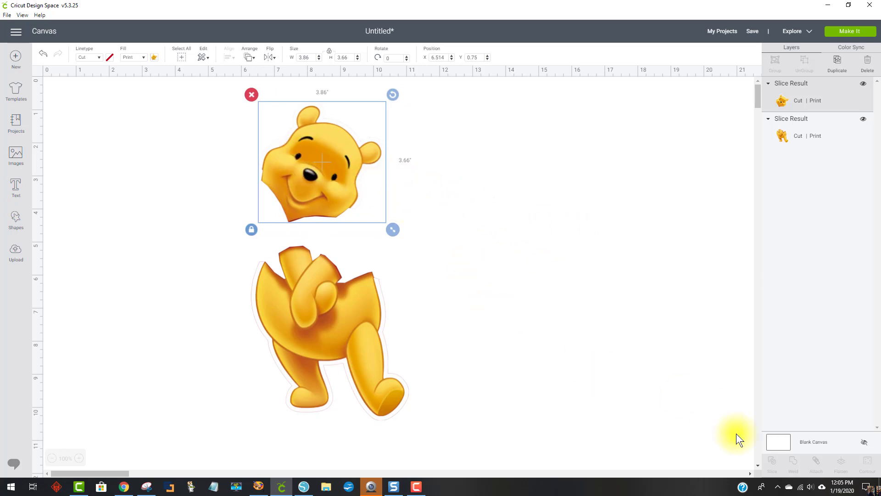
{"action": "left_click", "coordinate": [796, 440]}
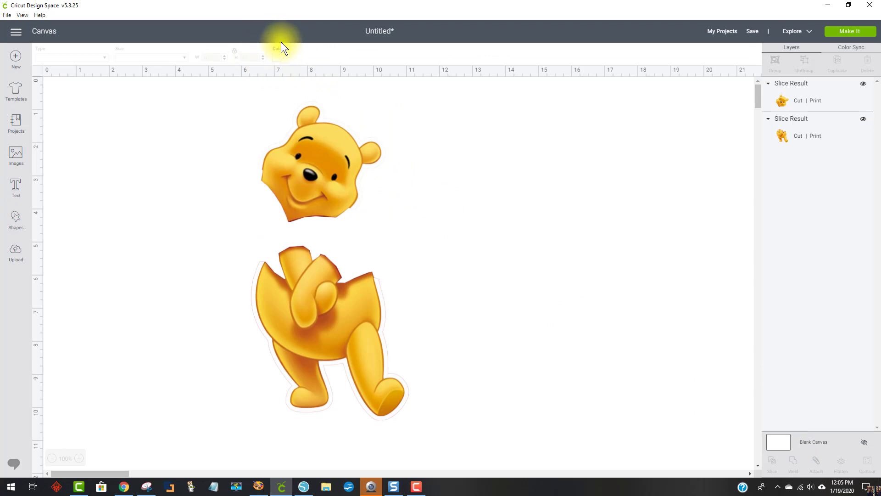
{"action": "left_click", "coordinate": [279, 58]}
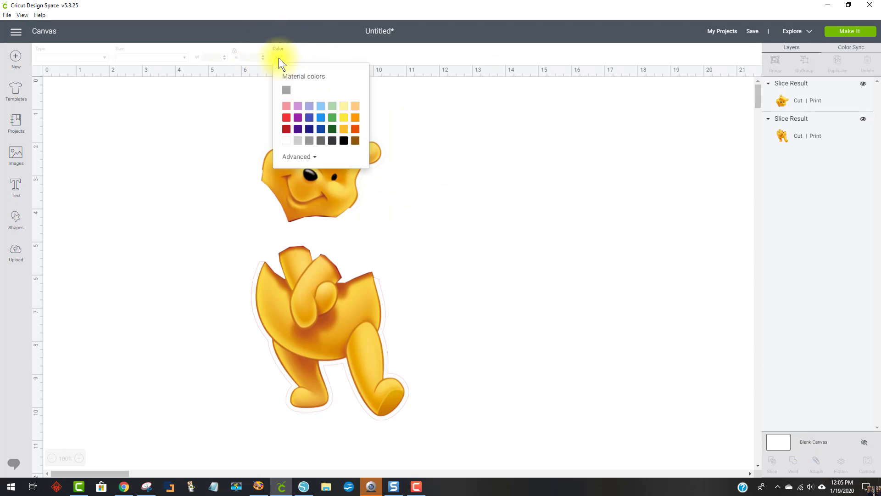
{"action": "left_click", "coordinate": [312, 120]}
{"action": "left_click", "coordinate": [600, 244]}
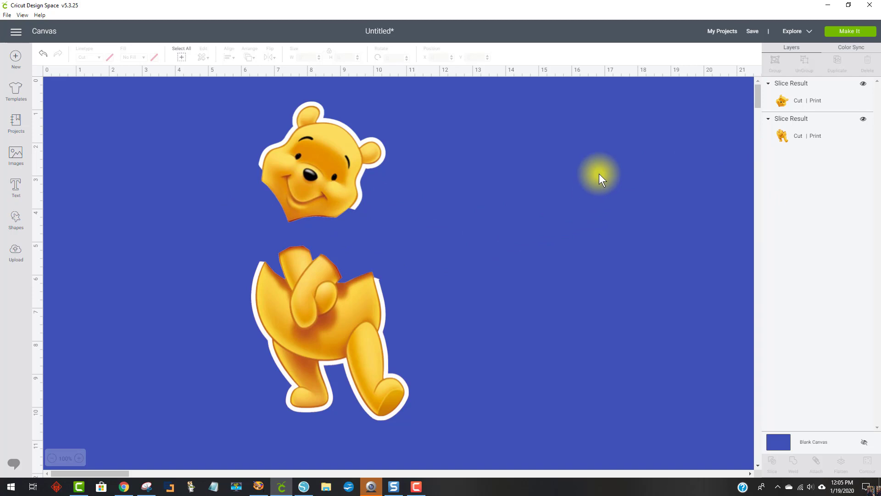
- Switch to Silhouette Studio and move the head and body together to about X 1.553, Y 0.895 on the page
{"action": "left_click", "coordinate": [303, 487]}
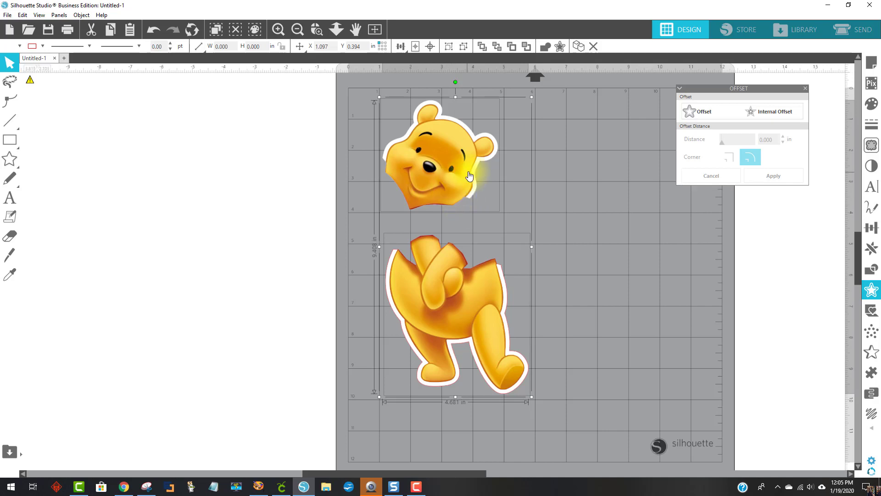
{"action": "left_click_drag", "start_coordinate": [455, 181], "coordinate": [475, 198]}
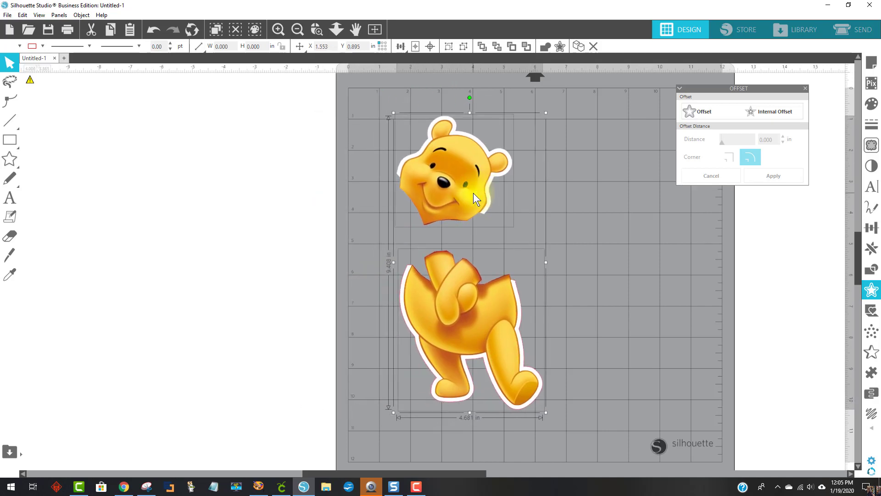